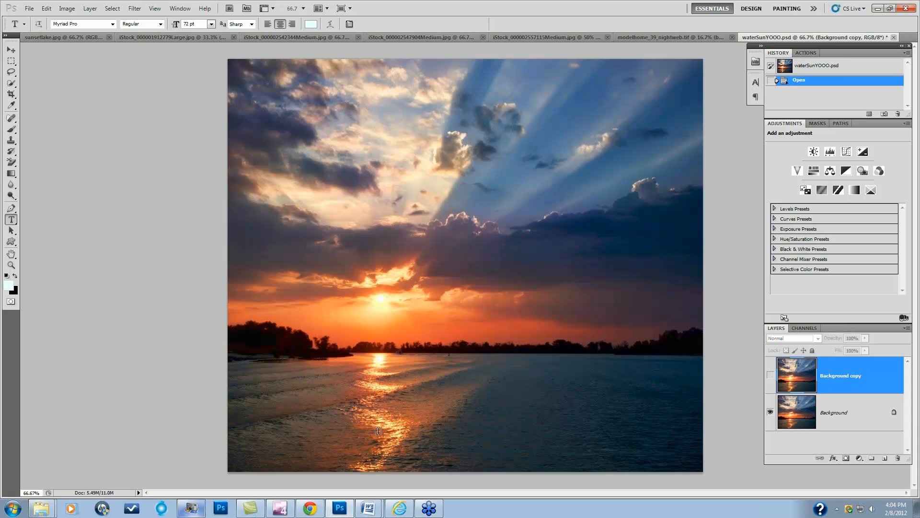
- Compare the waterSunYOOO.psd sunset with and without its Background copy layer, and view the night harbour image
{"action": "left_click", "coordinate": [770, 377]}
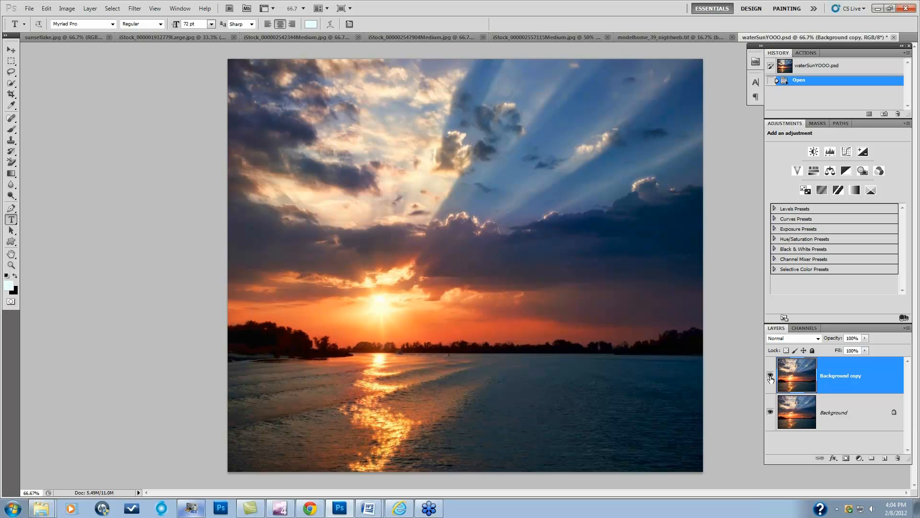
{"action": "left_click", "coordinate": [771, 377]}
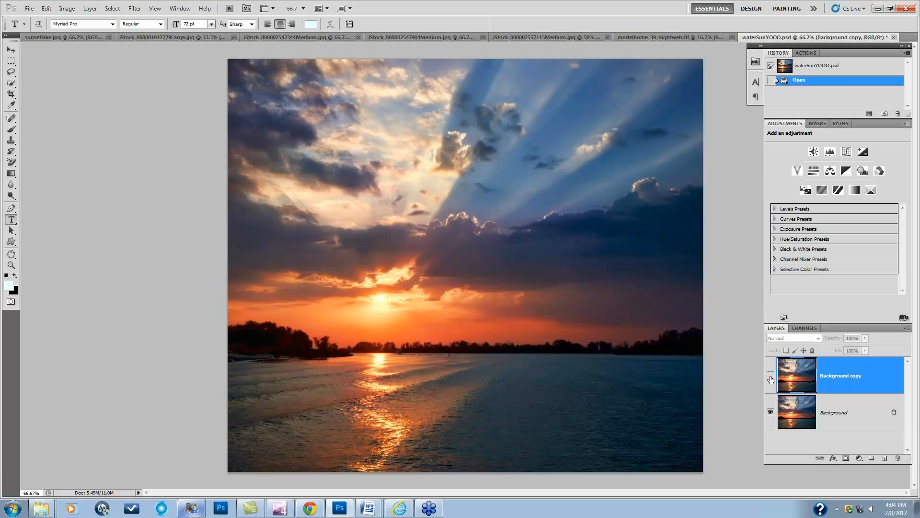
{"action": "left_click", "coordinate": [770, 378]}
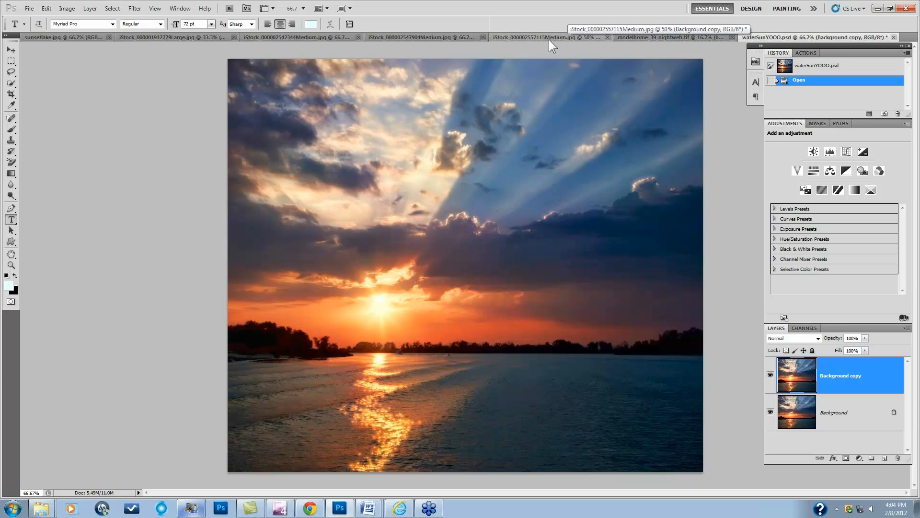
{"action": "left_click", "coordinate": [427, 35]}
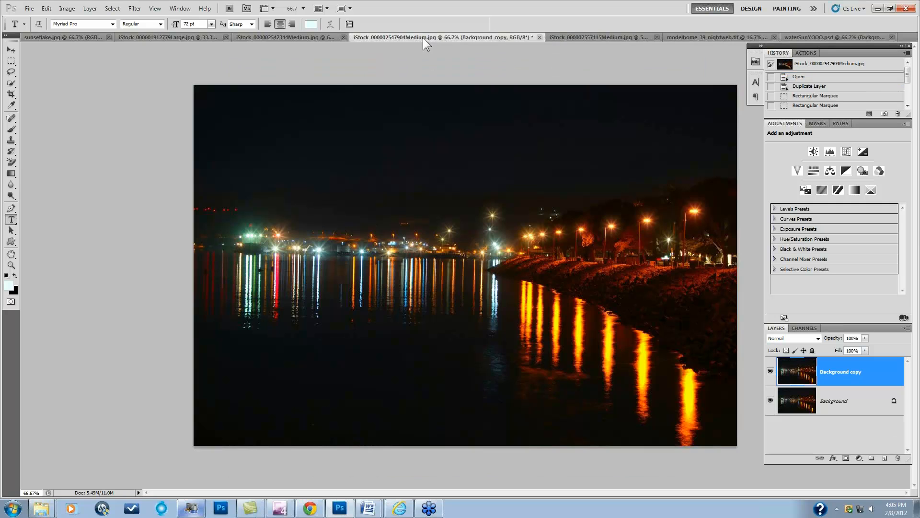
{"action": "left_click", "coordinate": [309, 38]}
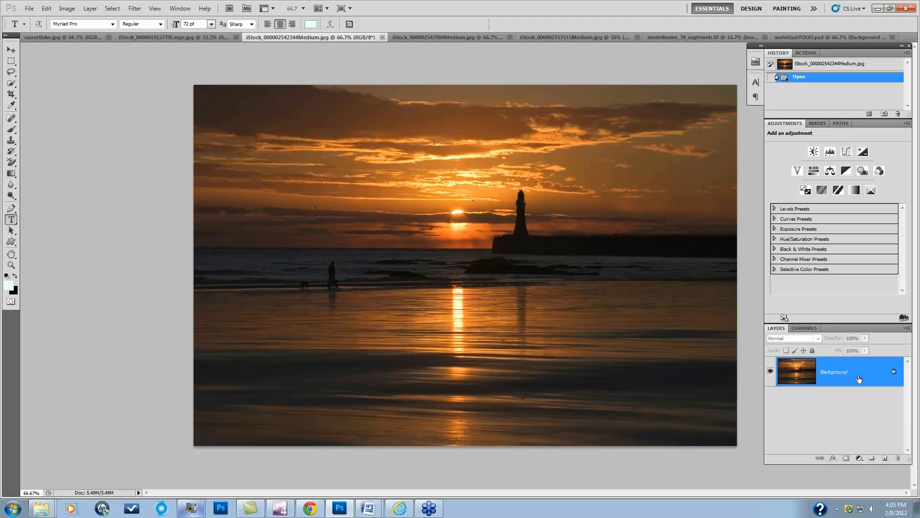
{"action": "left_click_drag", "start_coordinate": [862, 376], "coordinate": [887, 460]}
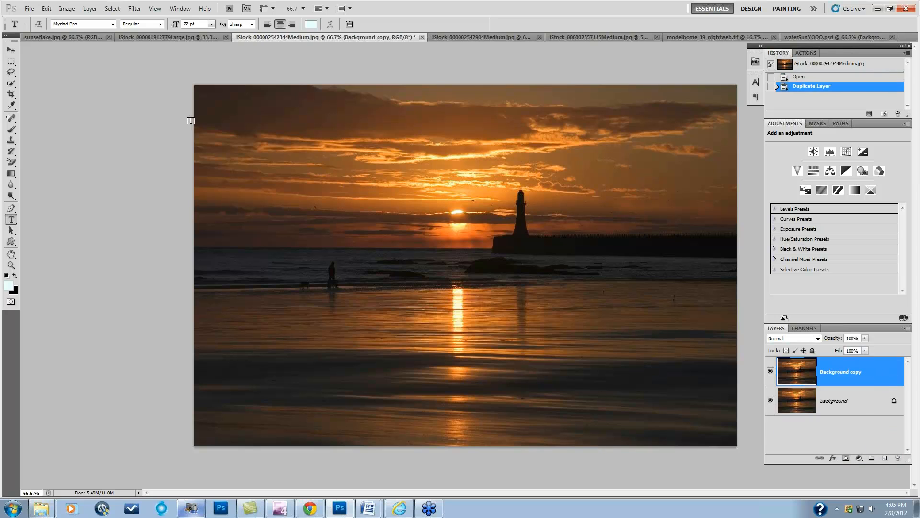
{"action": "left_click", "coordinate": [135, 8]}
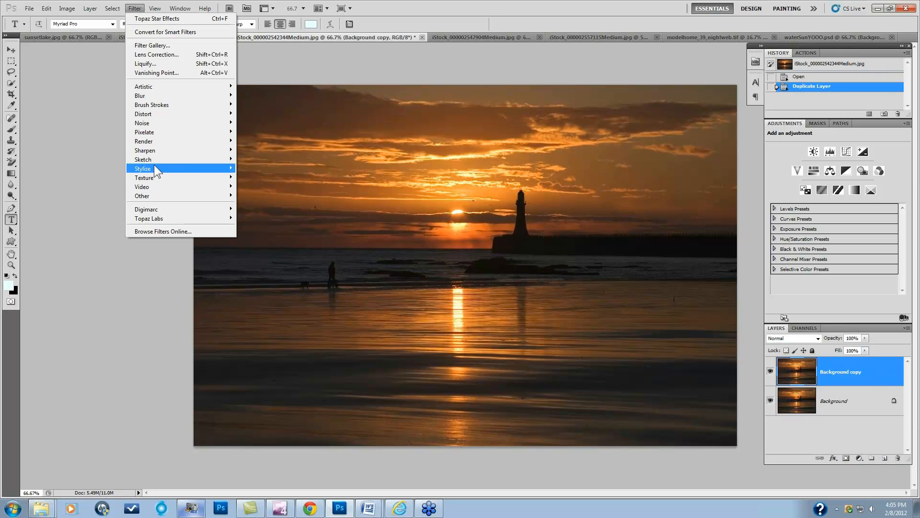
{"action": "mouse_move", "coordinate": [142, 220]}
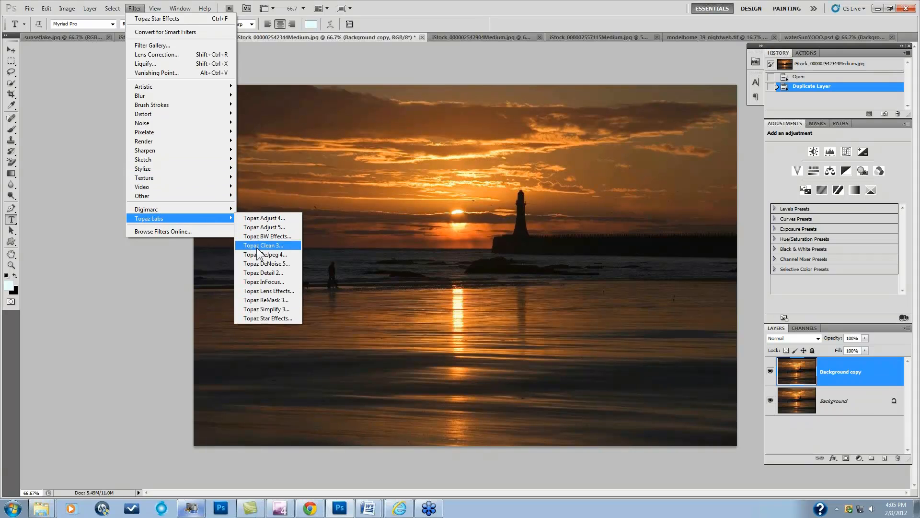
{"action": "left_click", "coordinate": [257, 318]}
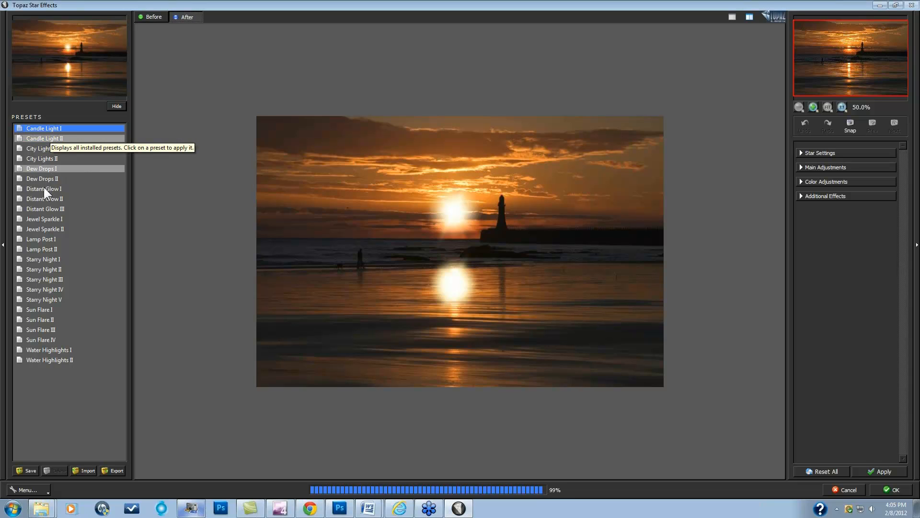
- Apply the Sun Flare III preset to the lighthouse sunset and look through the plug-in's general menu options
{"action": "left_click", "coordinate": [42, 330]}
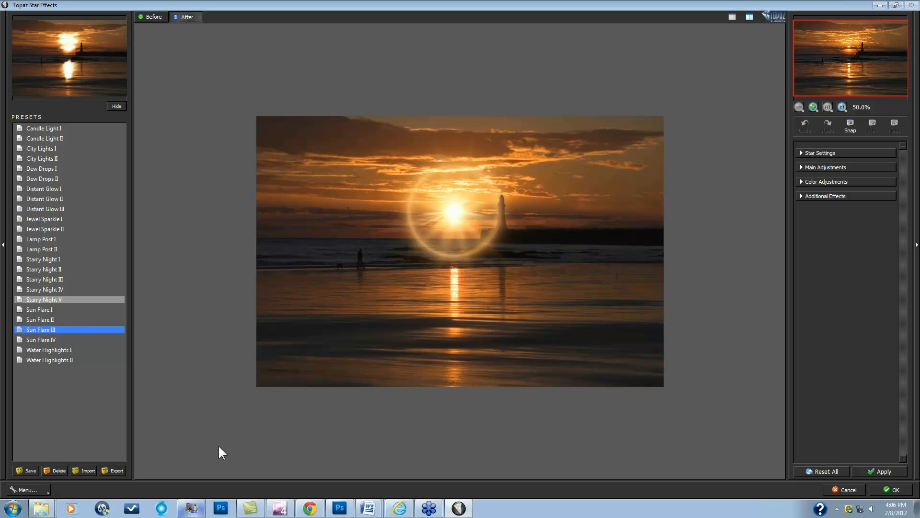
{"action": "left_click", "coordinate": [28, 489]}
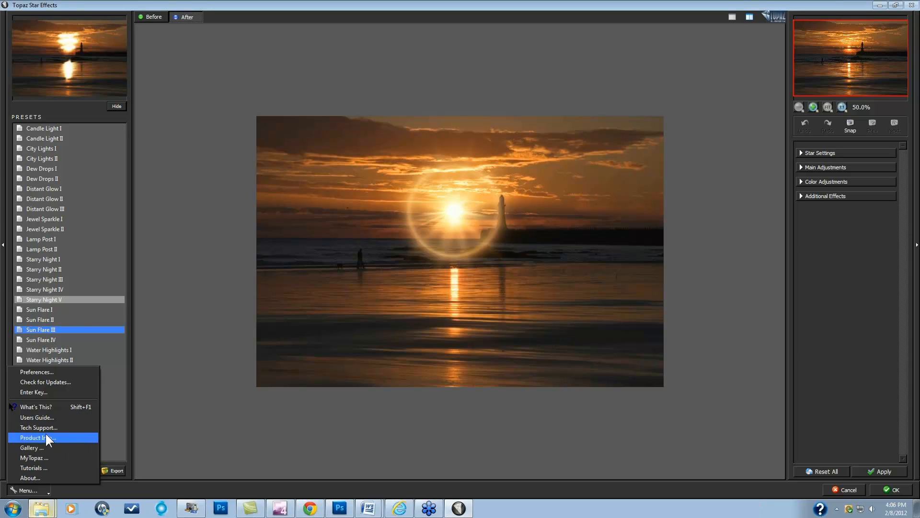
{"action": "left_click", "coordinate": [117, 483]}
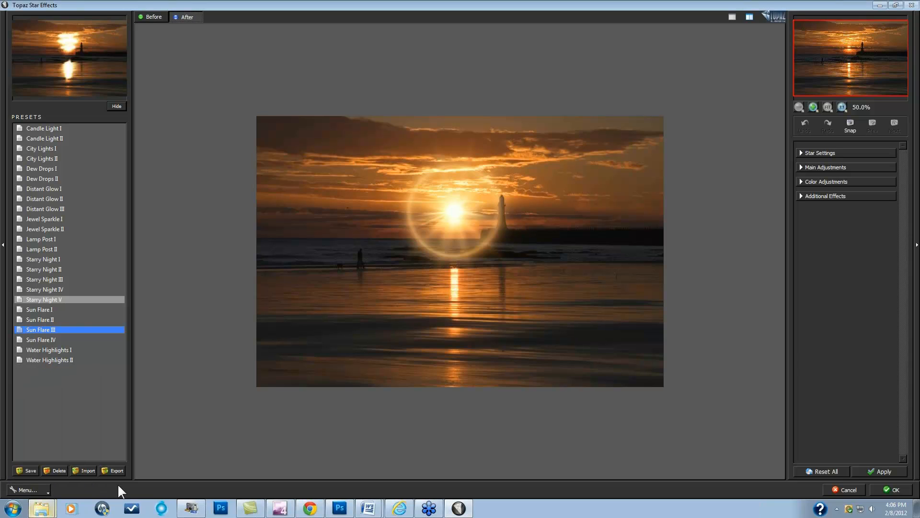
- Compare the original sunset with the flare effect, both by switching the preview and in a side-by-side split view
{"action": "left_click", "coordinate": [152, 19]}
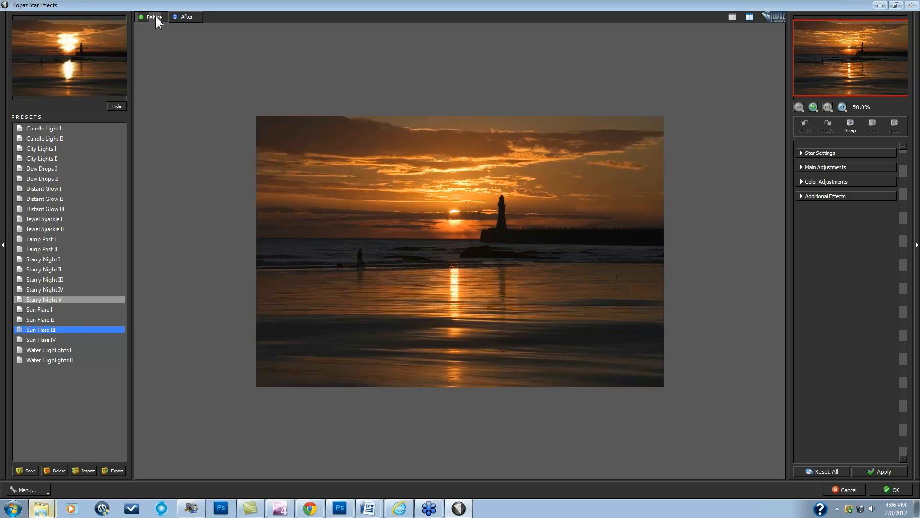
{"action": "left_click", "coordinate": [184, 17]}
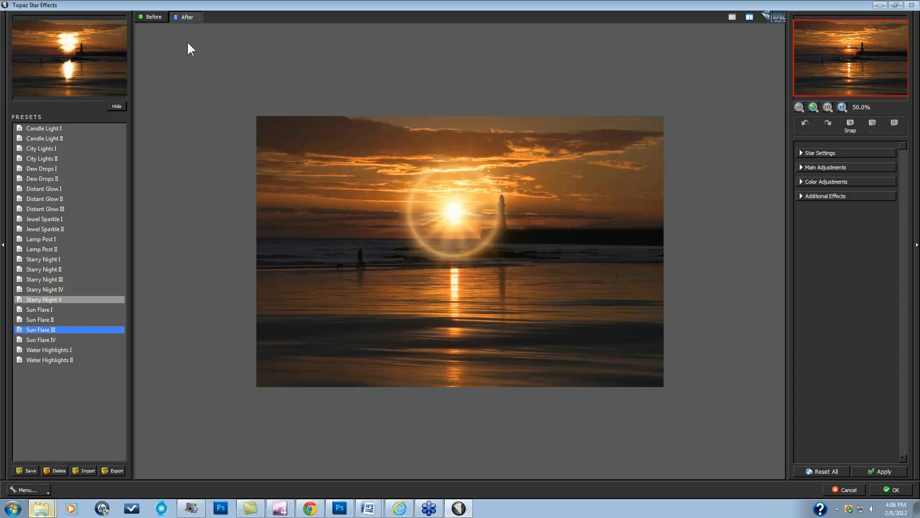
{"action": "key", "text": "space"}
{"action": "key", "text": "space"}
{"action": "key", "text": "space"}
{"action": "key", "text": "space"}
{"action": "key", "text": "space"}
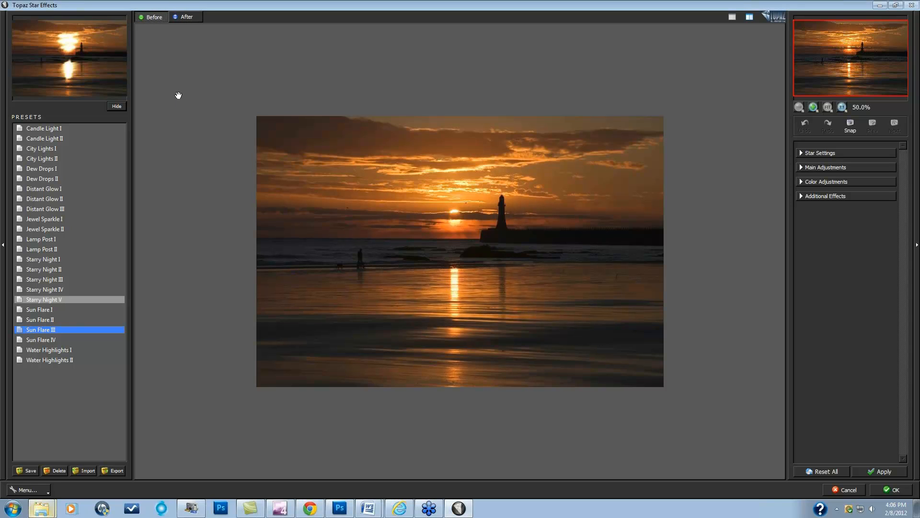
{"action": "key", "text": "space"}
{"action": "key", "text": "space"}
{"action": "left_click", "coordinate": [749, 17]}
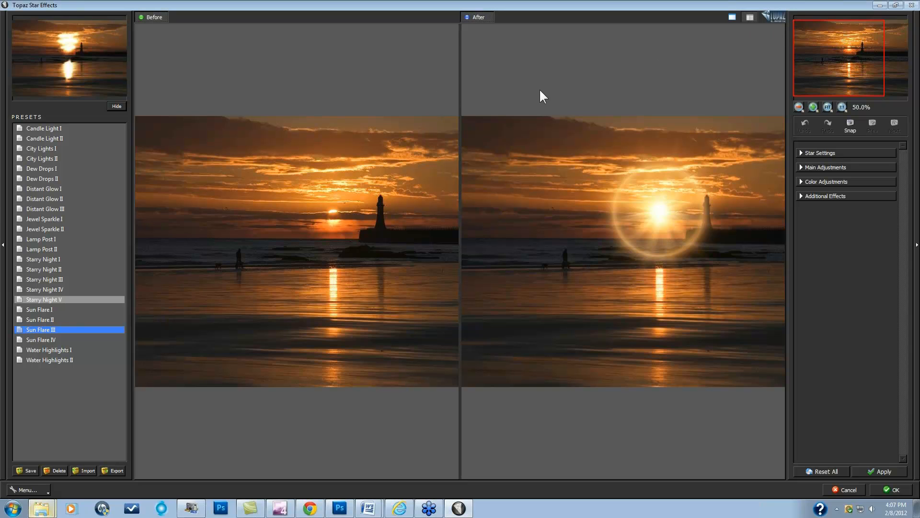
{"action": "left_click", "coordinate": [732, 17]}
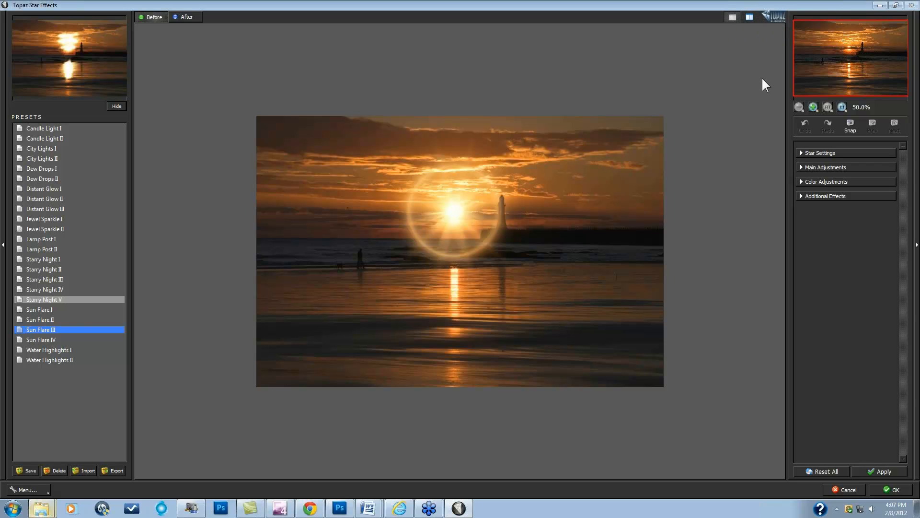
- Examine the sun flare at 100% and fit-to-window magnification, and review the Star Settings and Main Adjustments controls
{"action": "left_click", "coordinate": [813, 107]}
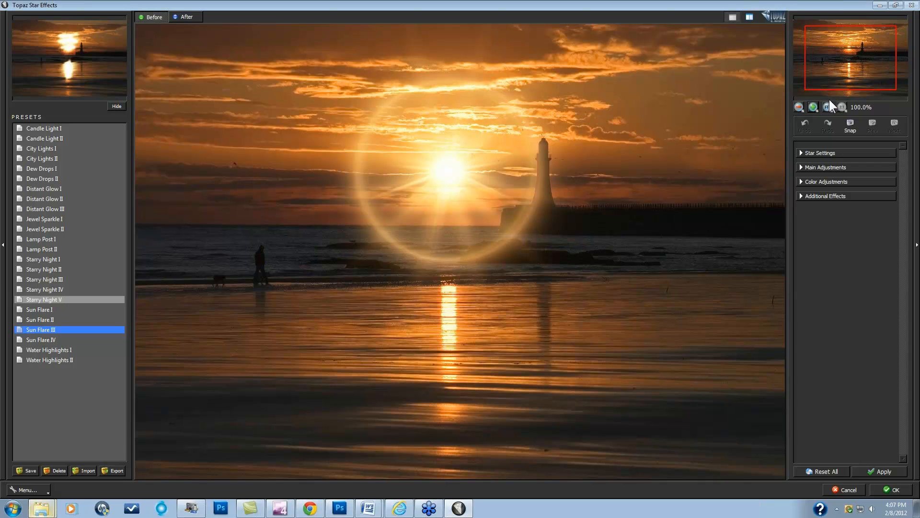
{"action": "left_click_drag", "start_coordinate": [835, 81], "coordinate": [820, 67]}
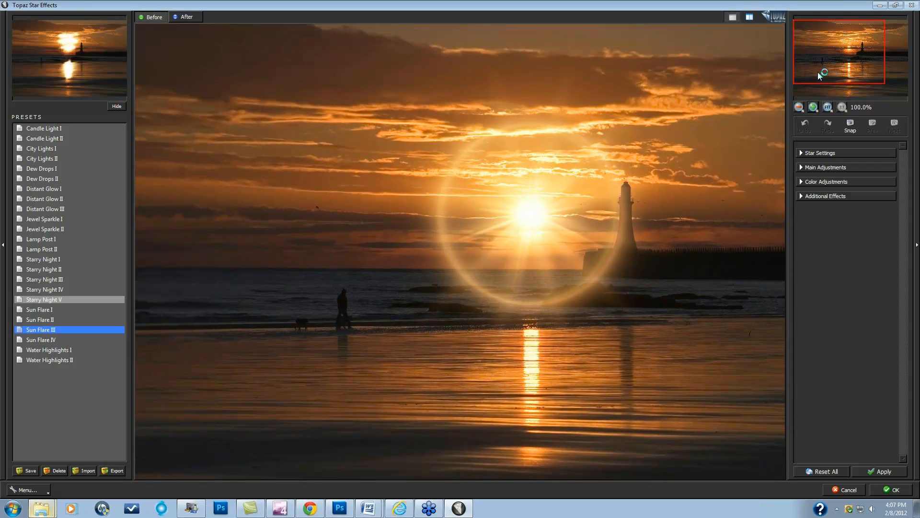
{"action": "left_click", "coordinate": [827, 106]}
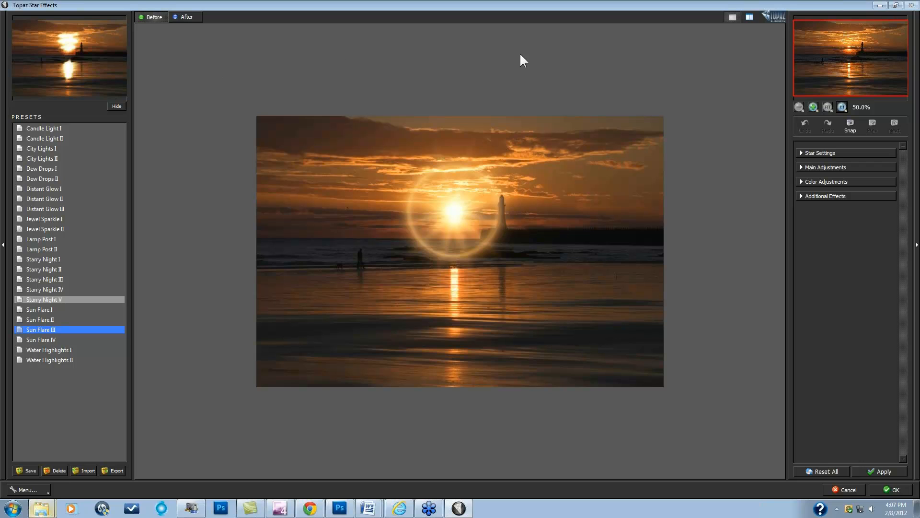
{"action": "left_click", "coordinate": [841, 106]}
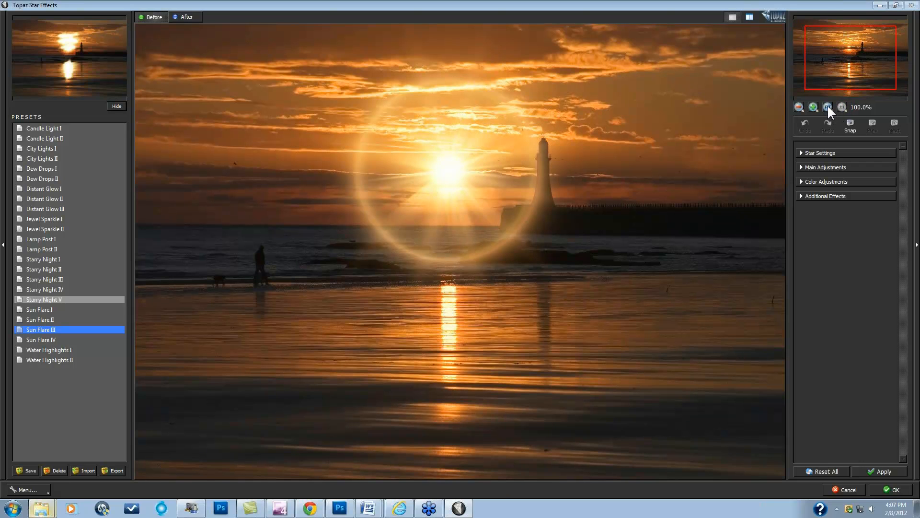
{"action": "left_click", "coordinate": [827, 106]}
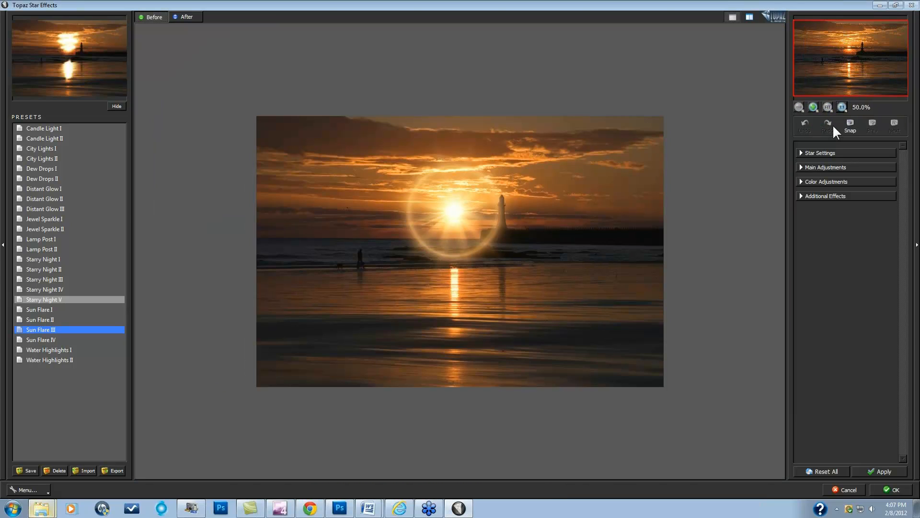
{"action": "left_click", "coordinate": [802, 154]}
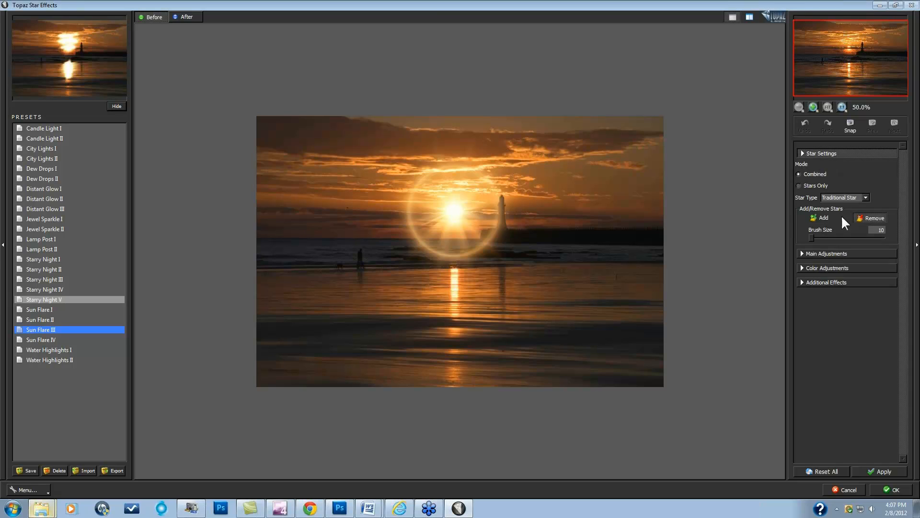
{"action": "left_click", "coordinate": [809, 253]}
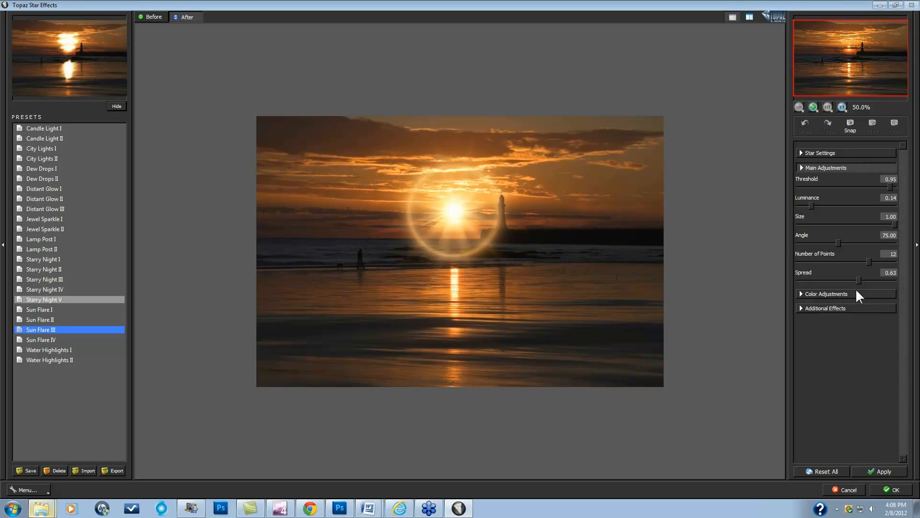
- Reset all effect settings and try the Sun Flare II preset, inspecting it at 100% magnification
{"action": "left_click", "coordinate": [821, 471]}
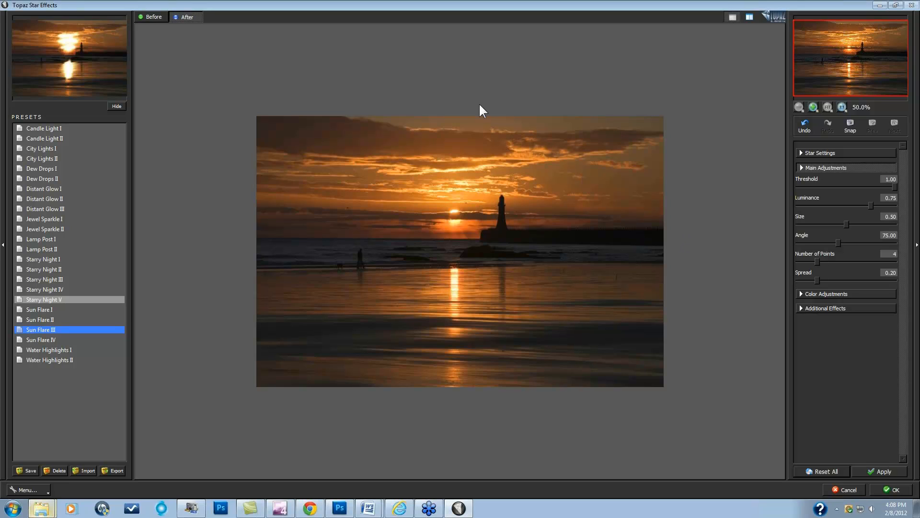
{"action": "left_click", "coordinate": [38, 319]}
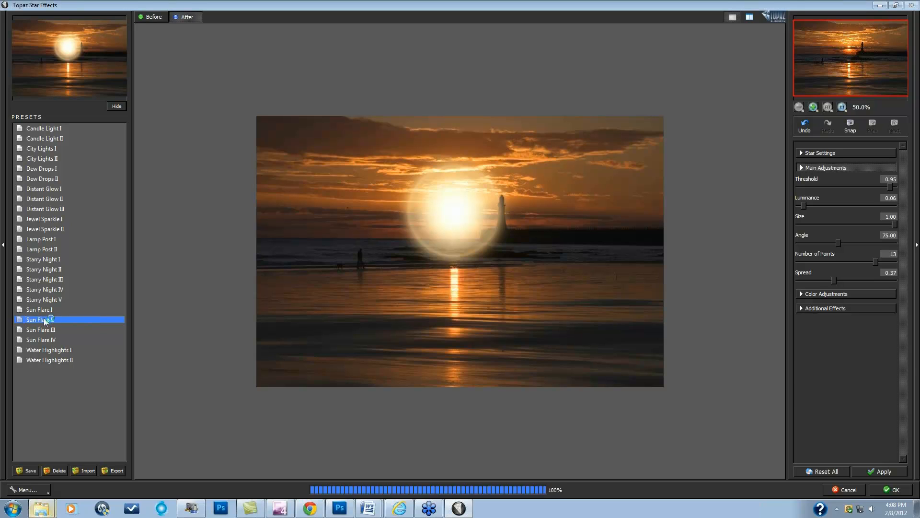
{"action": "left_click", "coordinate": [842, 108]}
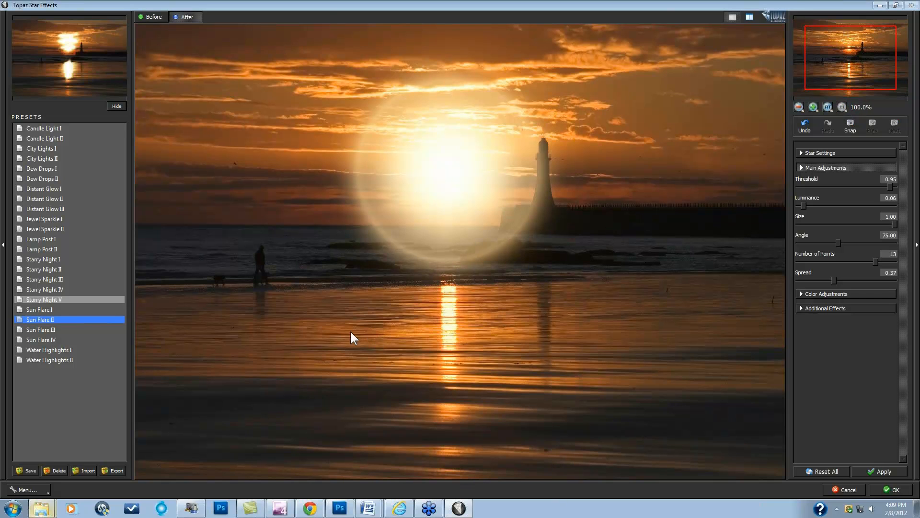
- Apply the Sun Flare III preset and set the Star Settings mode to Stars Only
{"action": "left_click", "coordinate": [41, 328]}
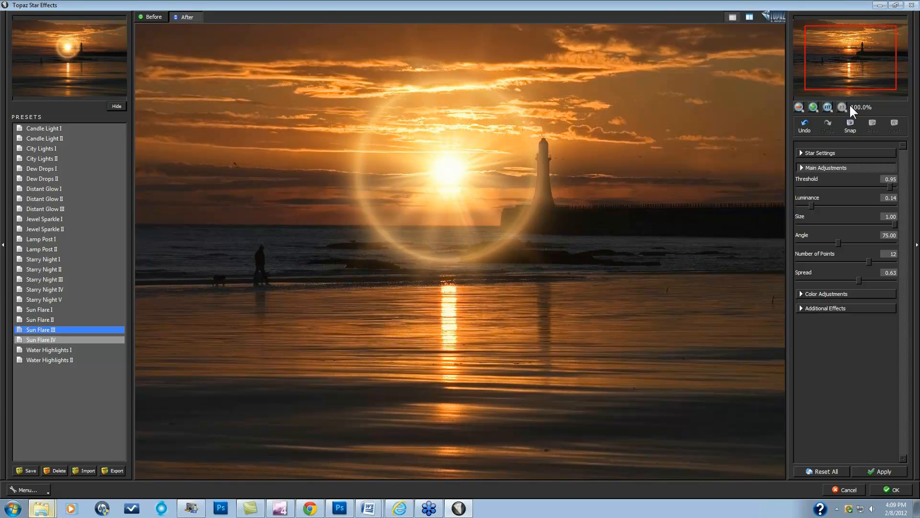
{"action": "left_click_drag", "start_coordinate": [853, 87], "coordinate": [852, 81]}
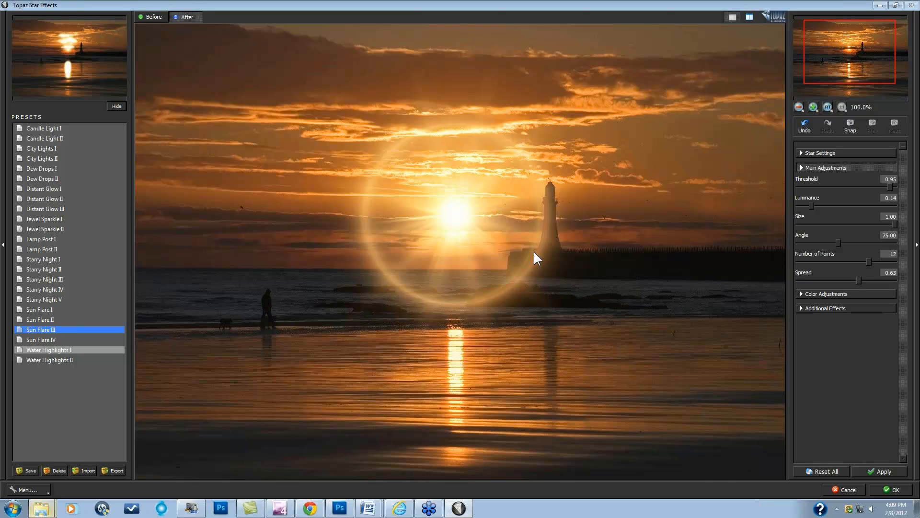
{"action": "left_click", "coordinate": [802, 153]}
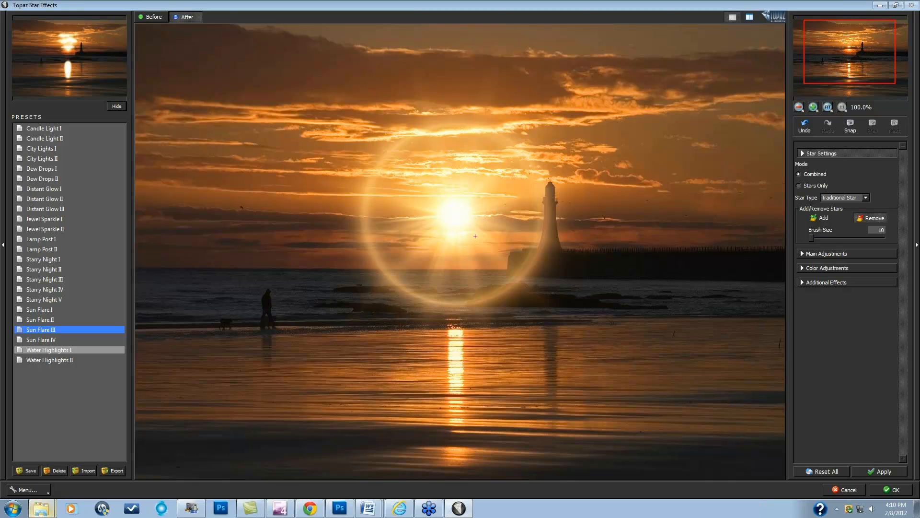
{"action": "left_click", "coordinate": [799, 185]}
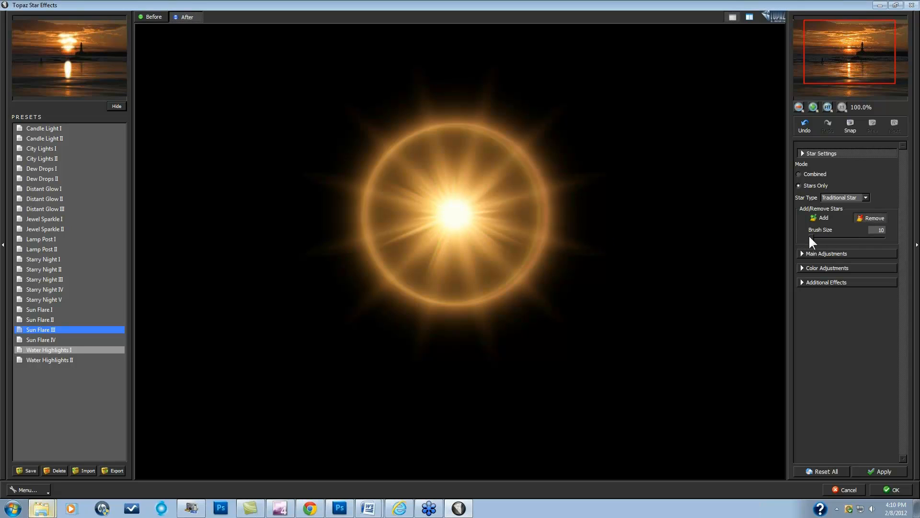
- Set the star brush size to 12 and remove the extra stars around the centre of the sun flare
{"action": "left_click_drag", "start_coordinate": [810, 237], "coordinate": [812, 237]}
{"action": "left_click", "coordinate": [445, 232]}
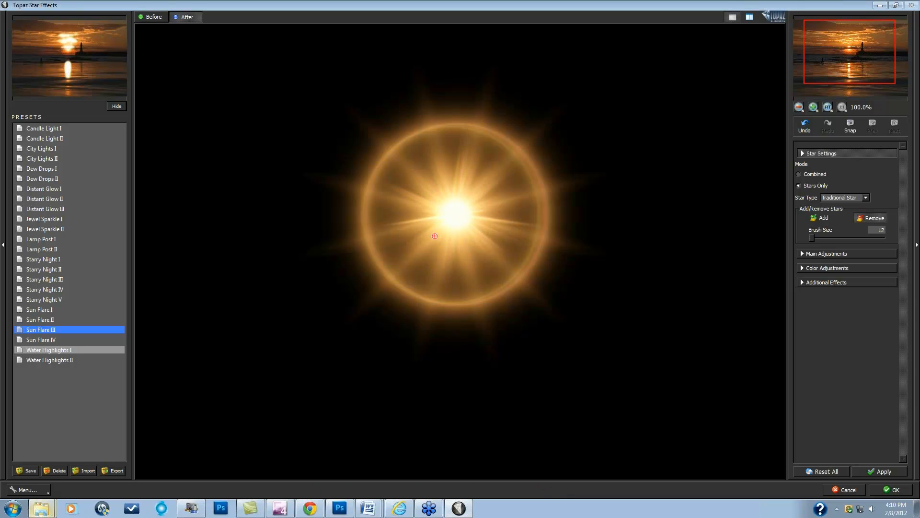
{"action": "left_click", "coordinate": [435, 235]}
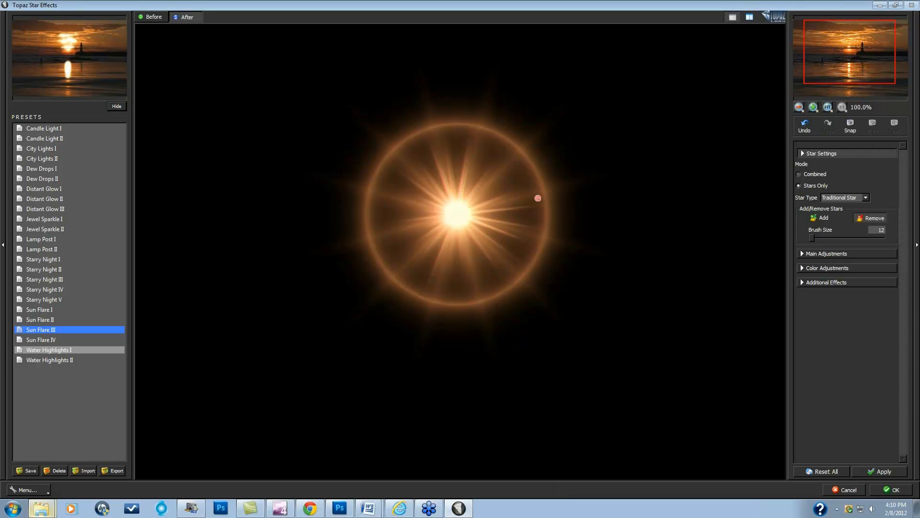
{"action": "left_click", "coordinate": [479, 217]}
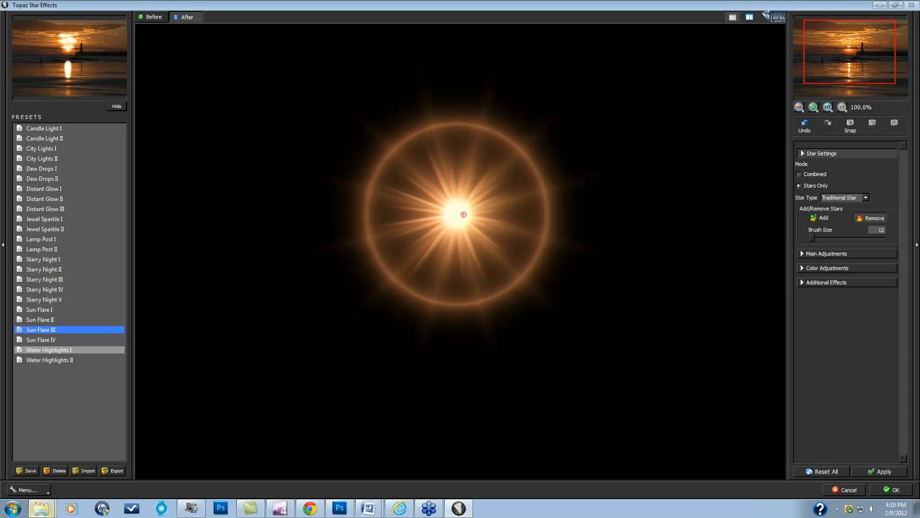
{"action": "left_click", "coordinate": [538, 216]}
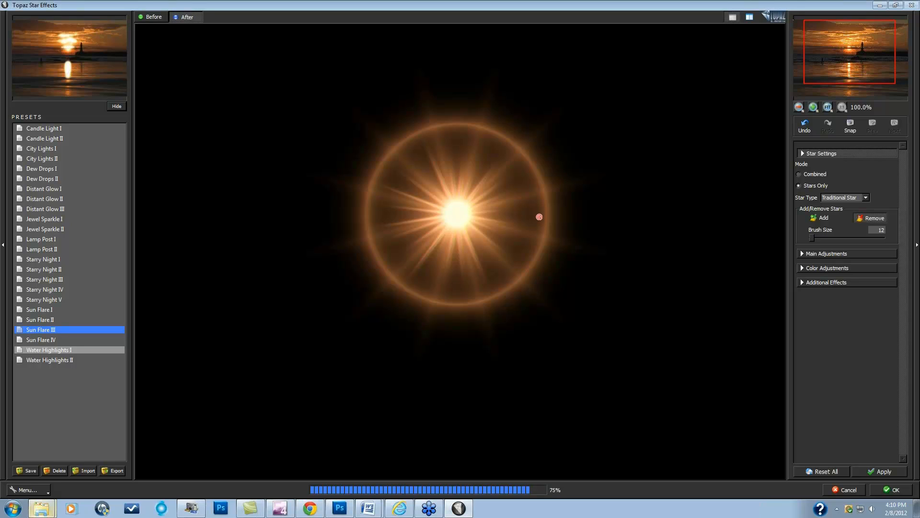
- Remove one more extra star at the centre of the sun flare and set the Star Settings mode to Combined
{"action": "left_click", "coordinate": [461, 212]}
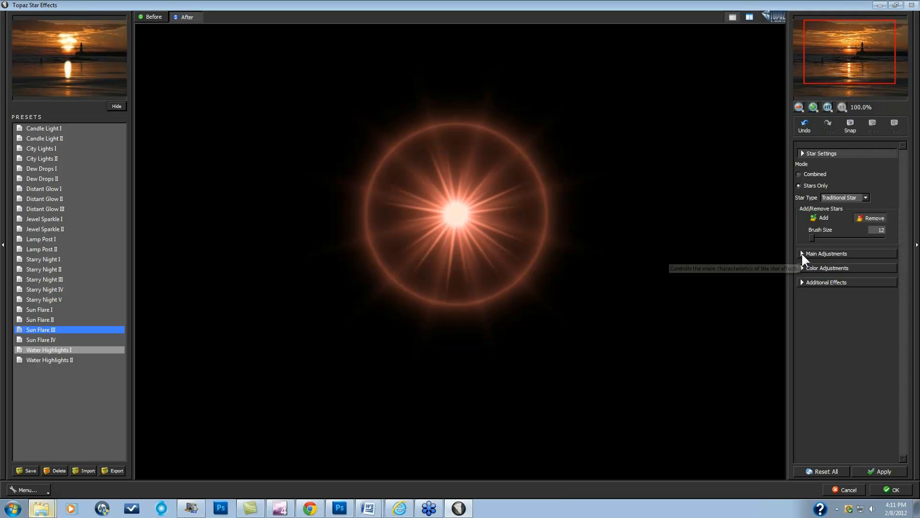
{"action": "left_click", "coordinate": [799, 174]}
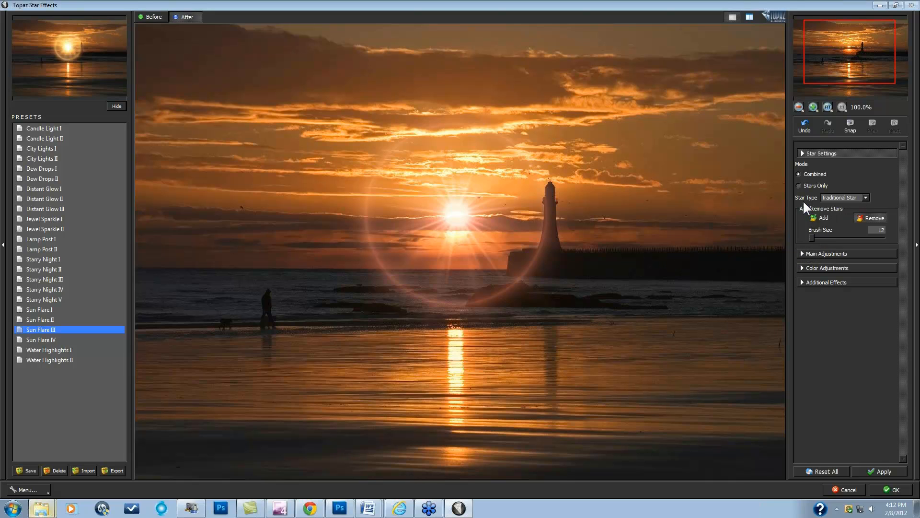
- Try the Burst Star and Hollywood Star types on the sun flare and return to Traditional Star
{"action": "left_click", "coordinate": [867, 199]}
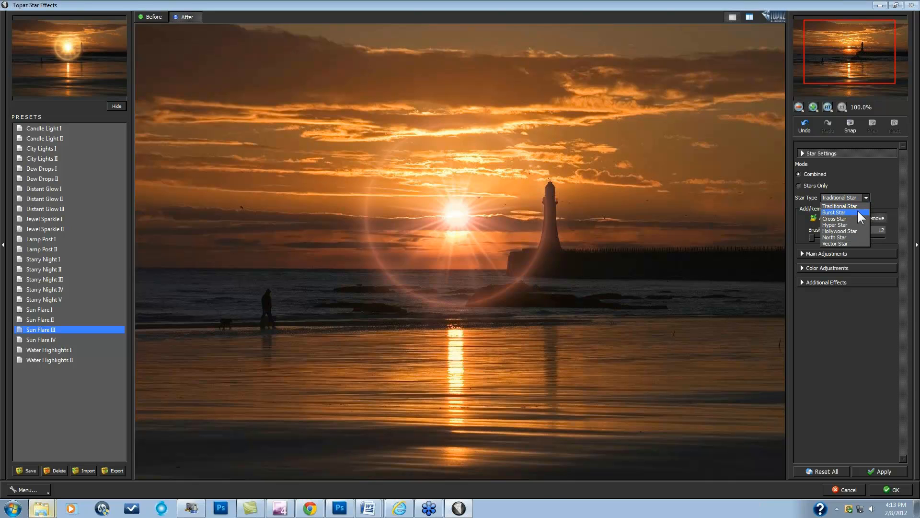
{"action": "left_click", "coordinate": [858, 212]}
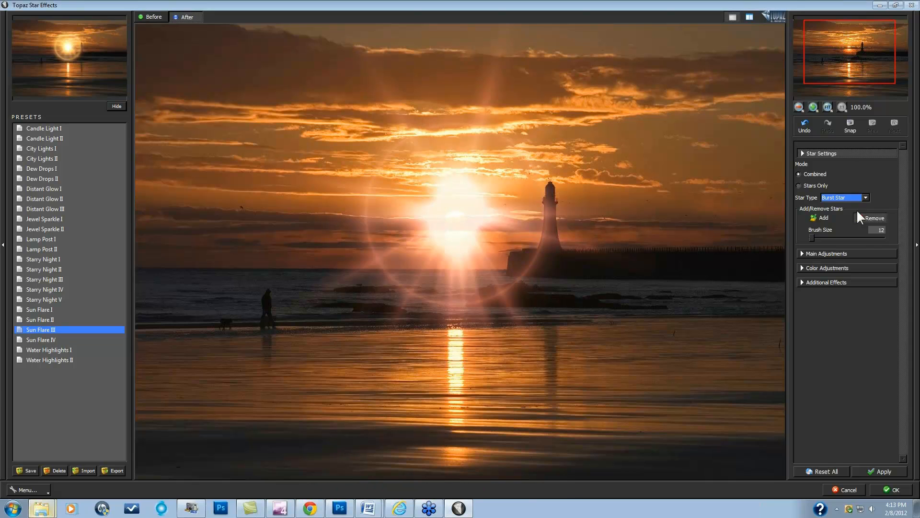
{"action": "left_click", "coordinate": [859, 216]}
{"action": "left_click", "coordinate": [865, 198]}
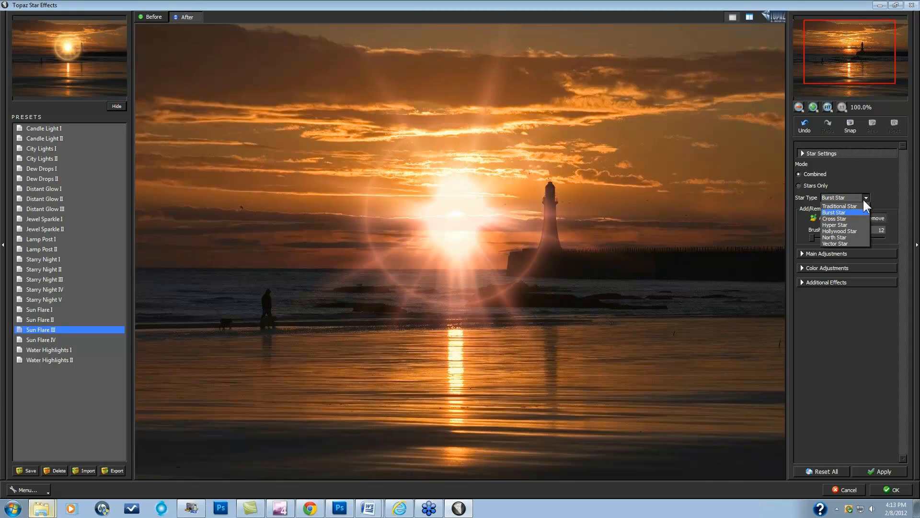
{"action": "left_click", "coordinate": [853, 231]}
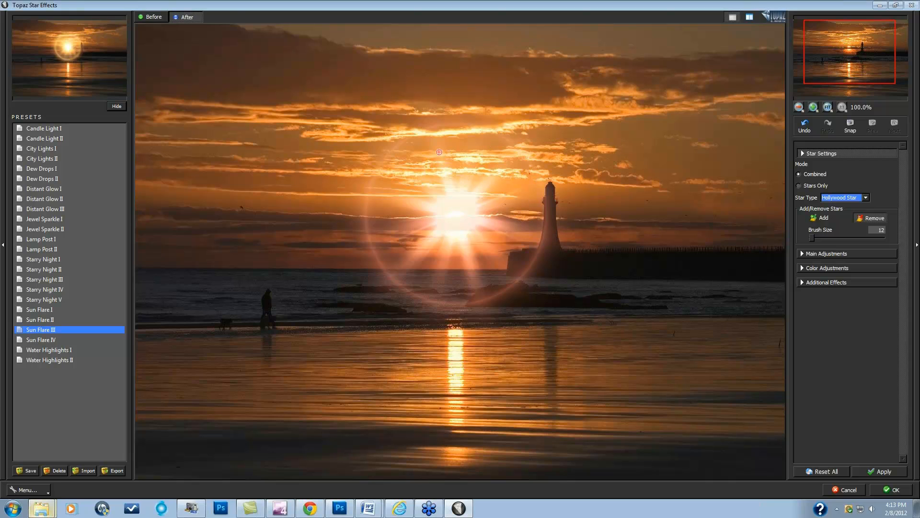
{"action": "left_click", "coordinate": [866, 198]}
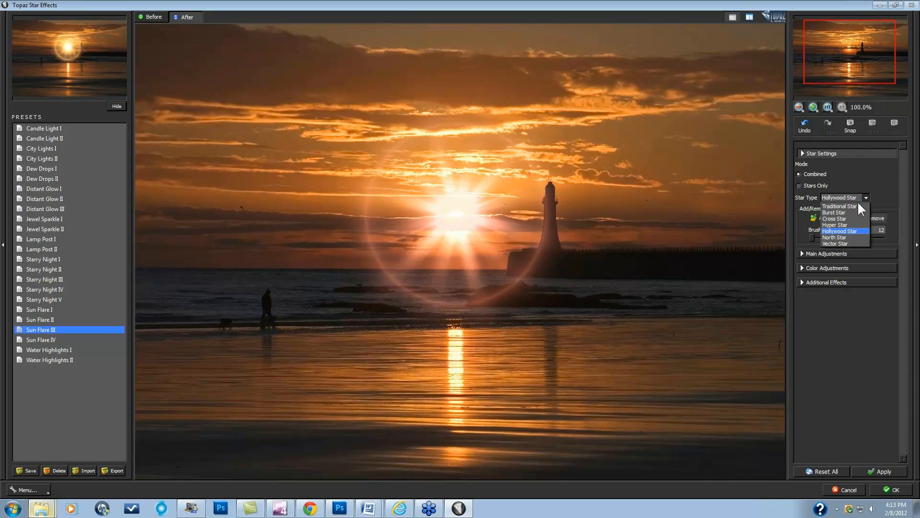
{"action": "left_click", "coordinate": [856, 206]}
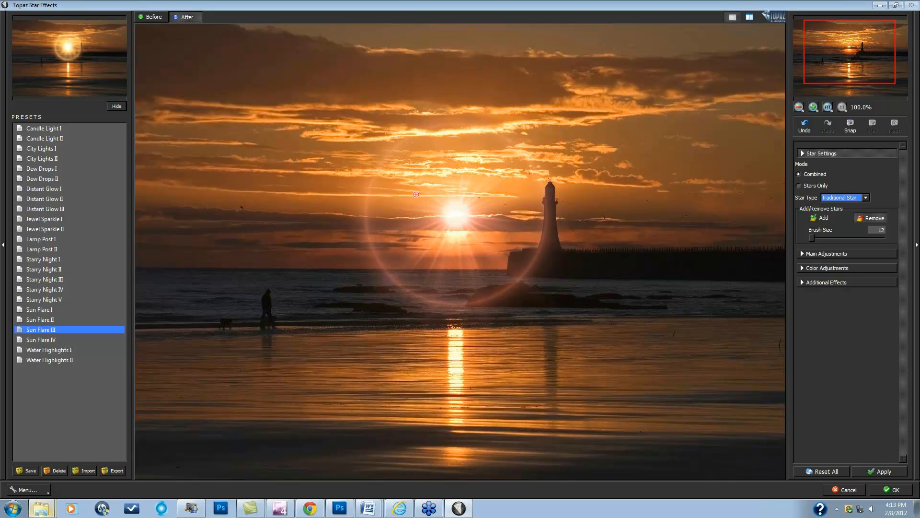
- Try the Vector Star type followed by Burst Star, and restore the Traditional Star type
{"action": "left_click", "coordinate": [865, 197]}
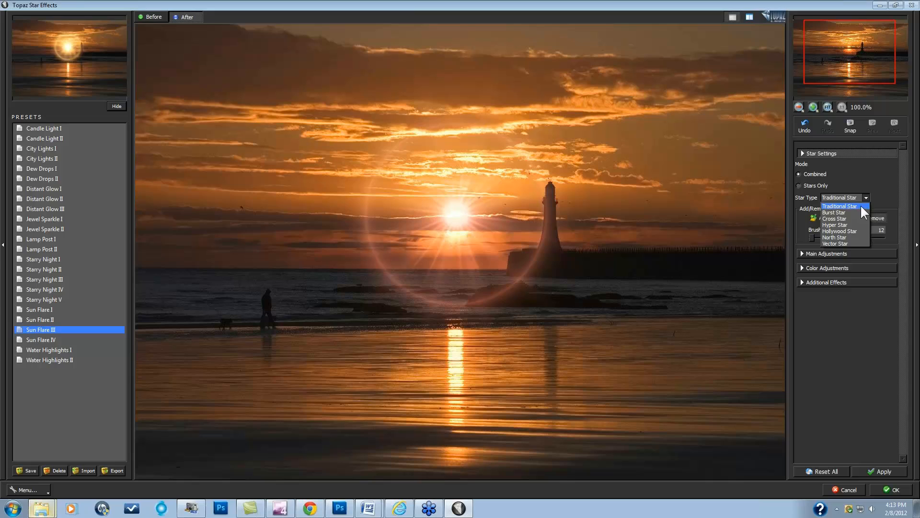
{"action": "left_click", "coordinate": [846, 243]}
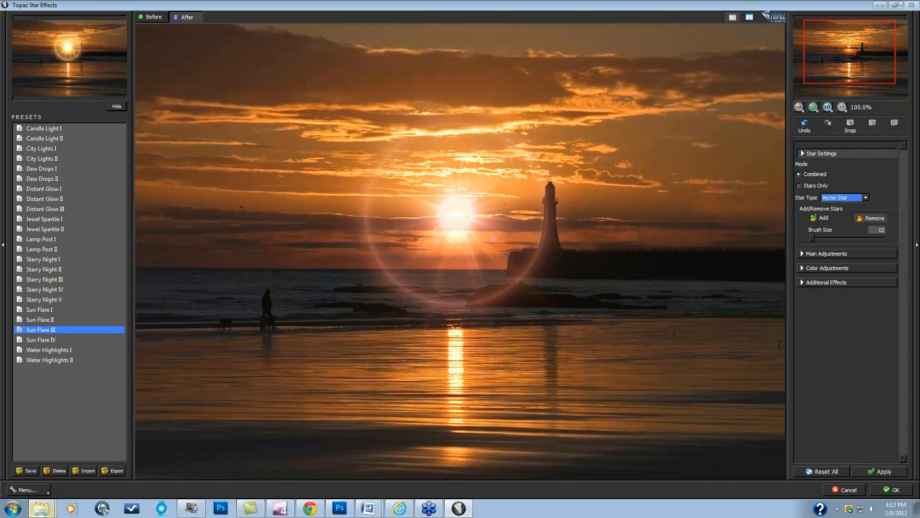
{"action": "left_click", "coordinate": [866, 198]}
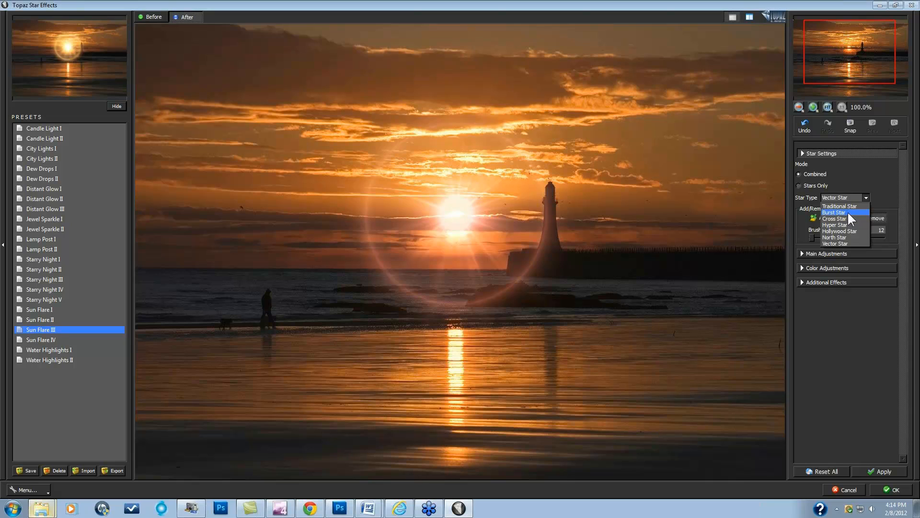
{"action": "left_click", "coordinate": [848, 213]}
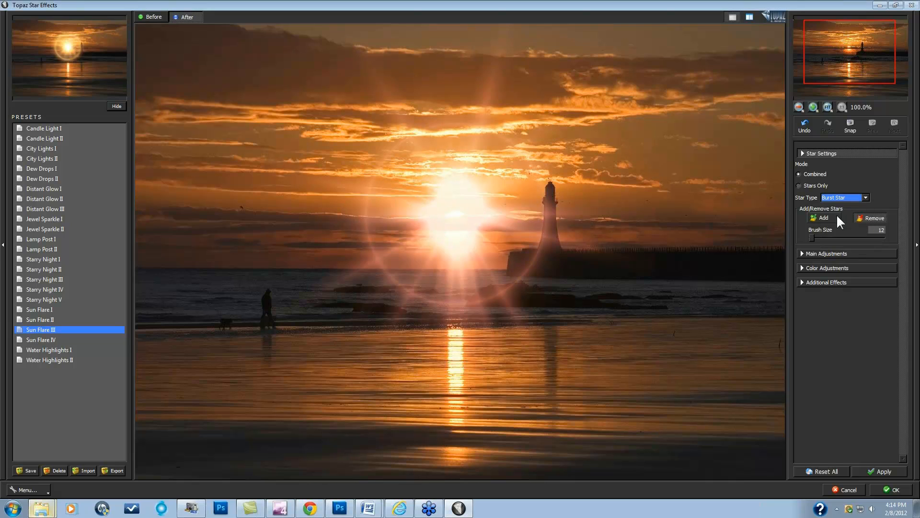
{"action": "left_click", "coordinate": [866, 198]}
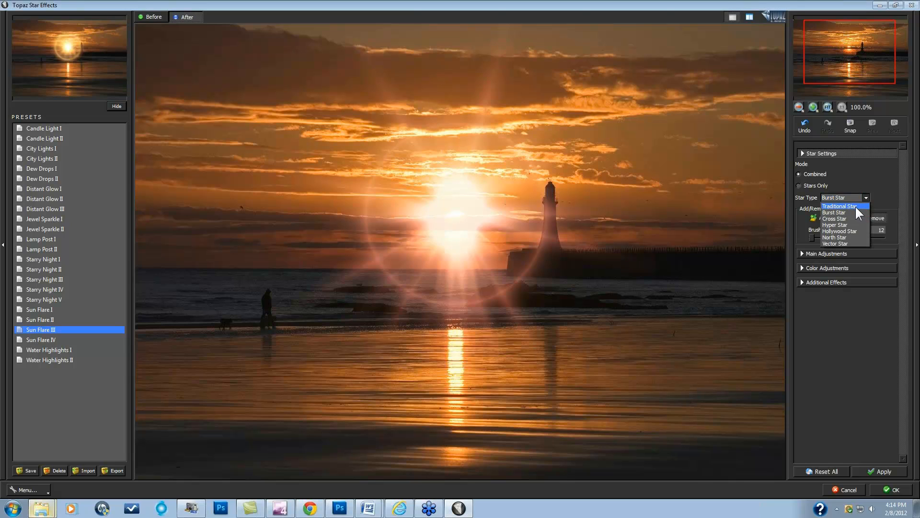
{"action": "left_click", "coordinate": [855, 206]}
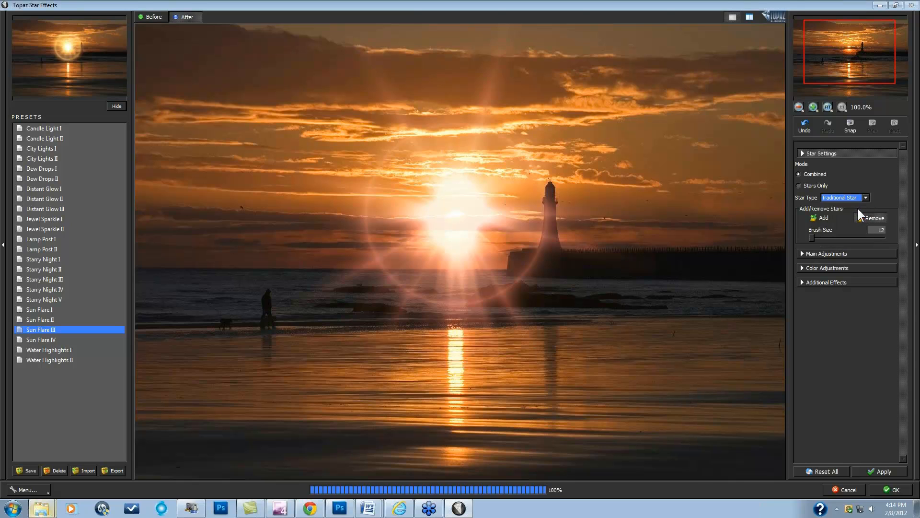
- Lower the star Luminance in the Main Adjustments gradually to 0.07, and raise it to 0.17
{"action": "left_click", "coordinate": [801, 254]}
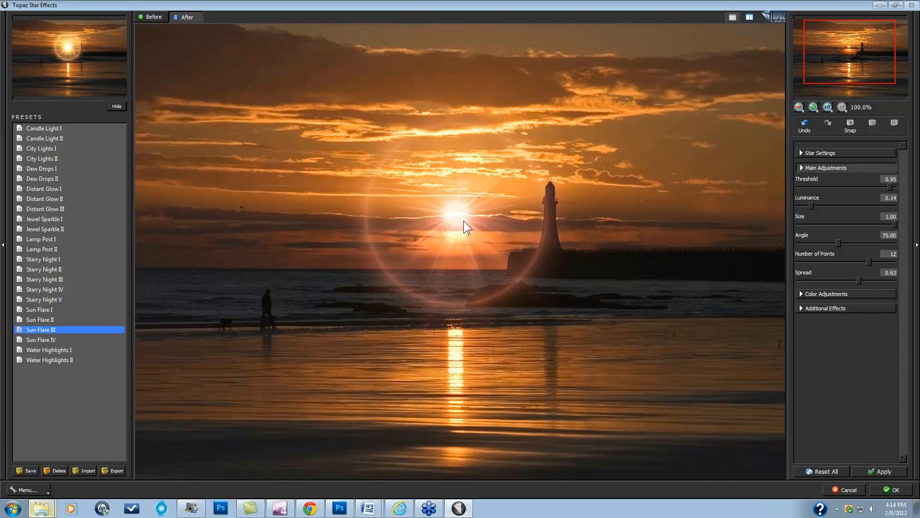
{"action": "left_click", "coordinate": [808, 204]}
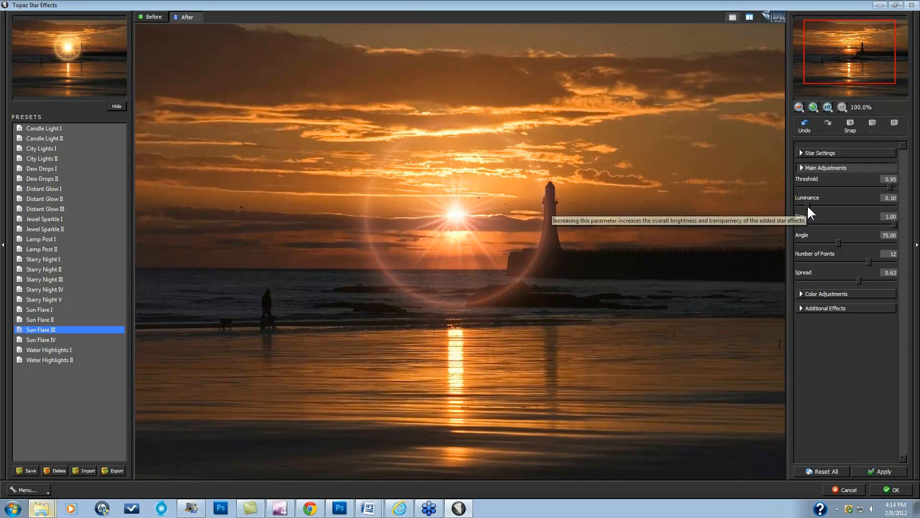
{"action": "left_click", "coordinate": [808, 206]}
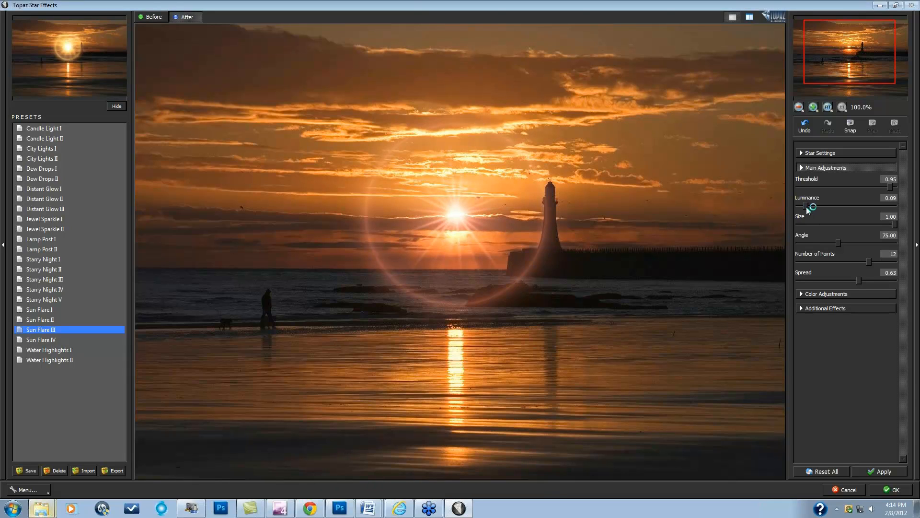
{"action": "left_click", "coordinate": [808, 206]}
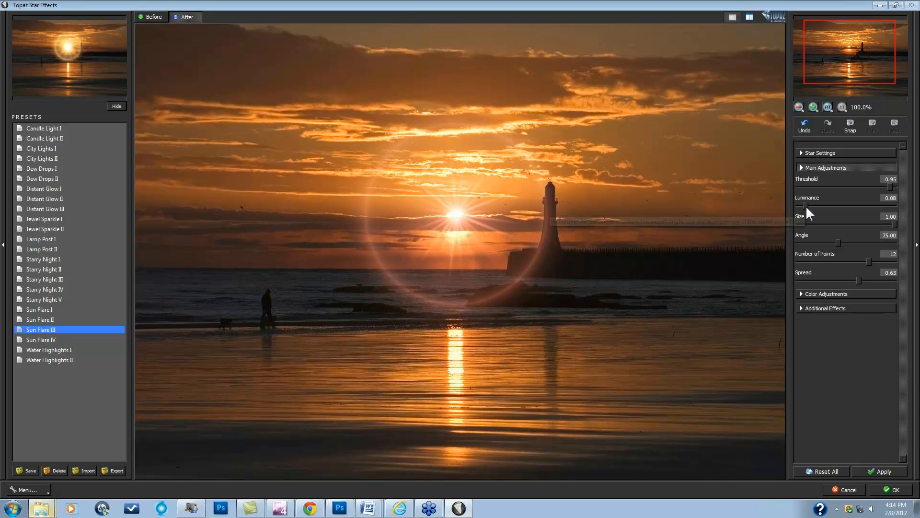
{"action": "left_click", "coordinate": [806, 206]}
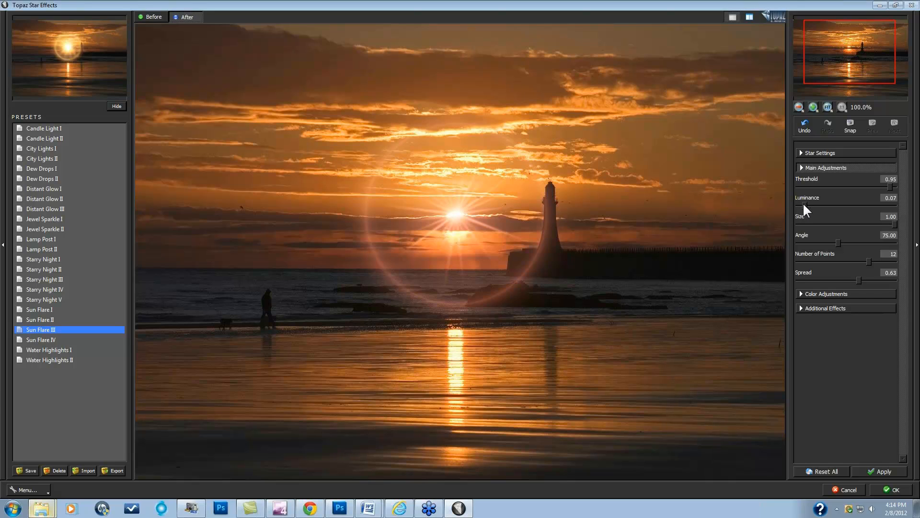
{"action": "left_click_drag", "start_coordinate": [806, 204], "coordinate": [815, 204]}
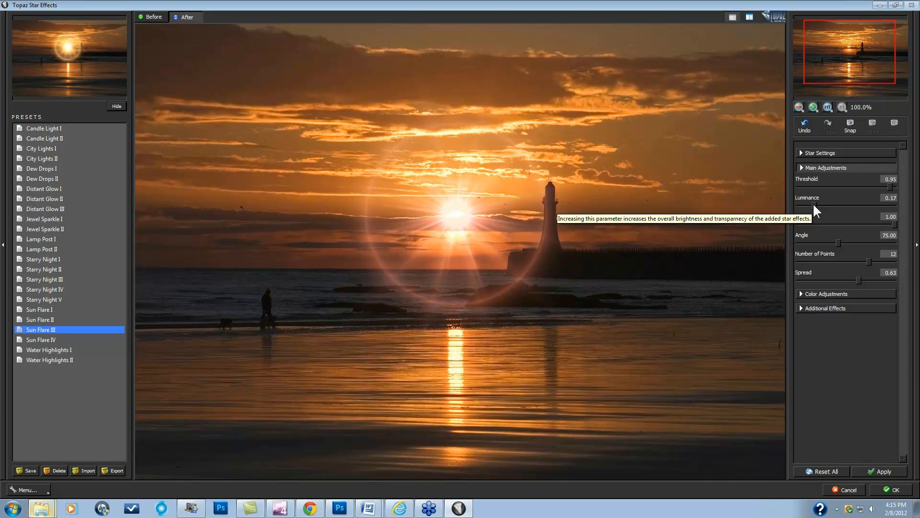
- Try several lower Spread values for the star down to 0.13, and settle on 0.32
{"action": "left_click_drag", "start_coordinate": [856, 278], "coordinate": [856, 278]}
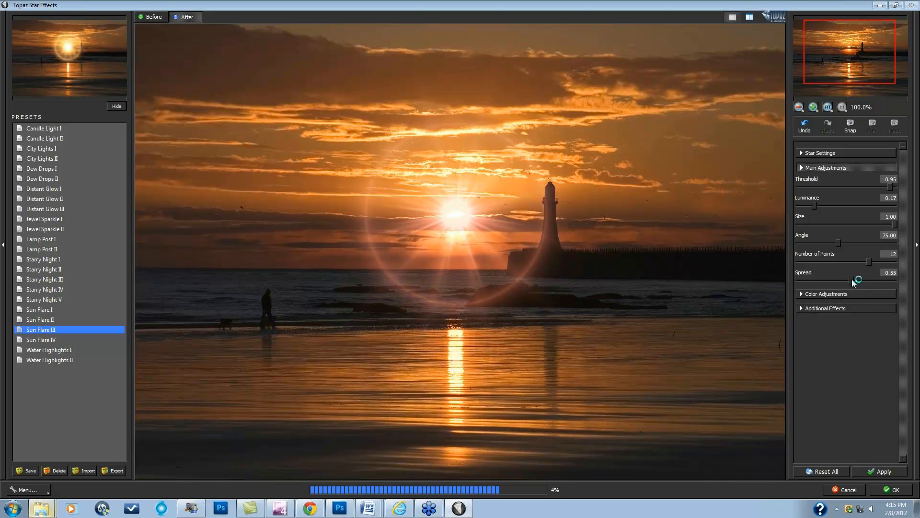
{"action": "left_click_drag", "start_coordinate": [850, 278], "coordinate": [846, 278]}
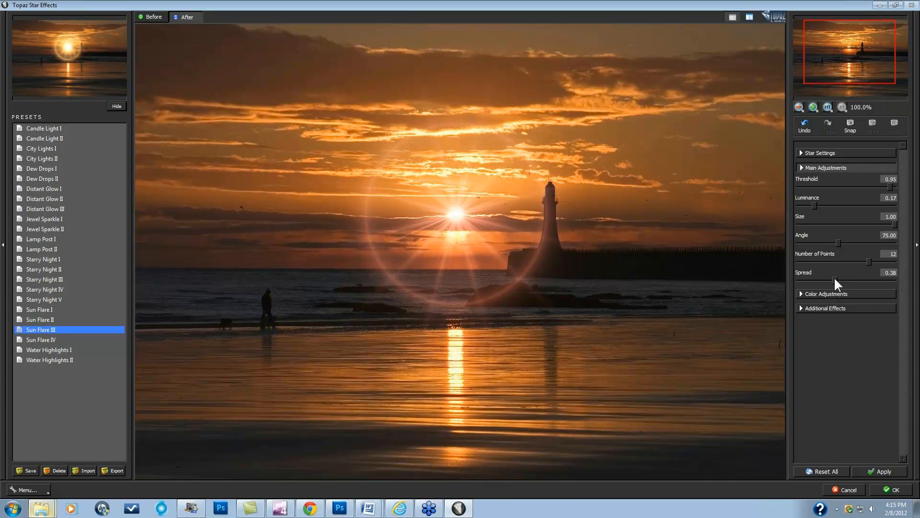
{"action": "left_click_drag", "start_coordinate": [834, 280], "coordinate": [829, 279]}
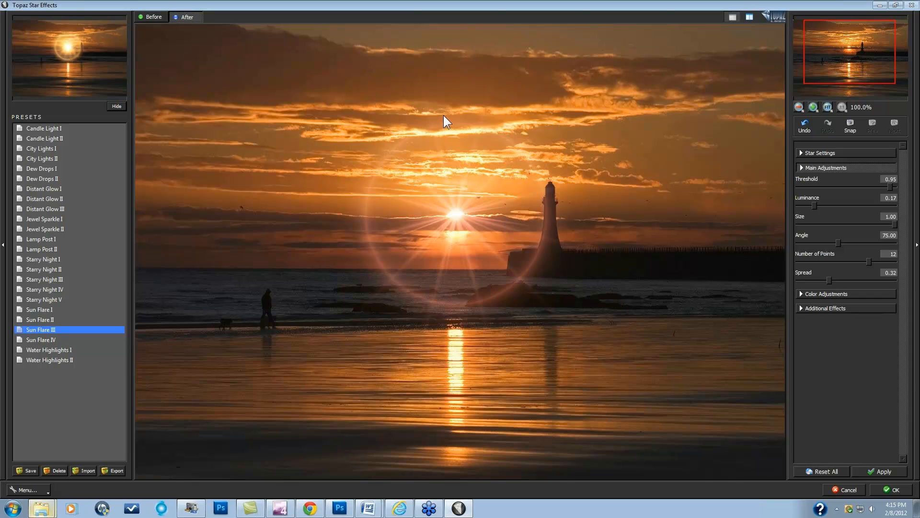
{"action": "left_click_drag", "start_coordinate": [829, 281], "coordinate": [822, 281]}
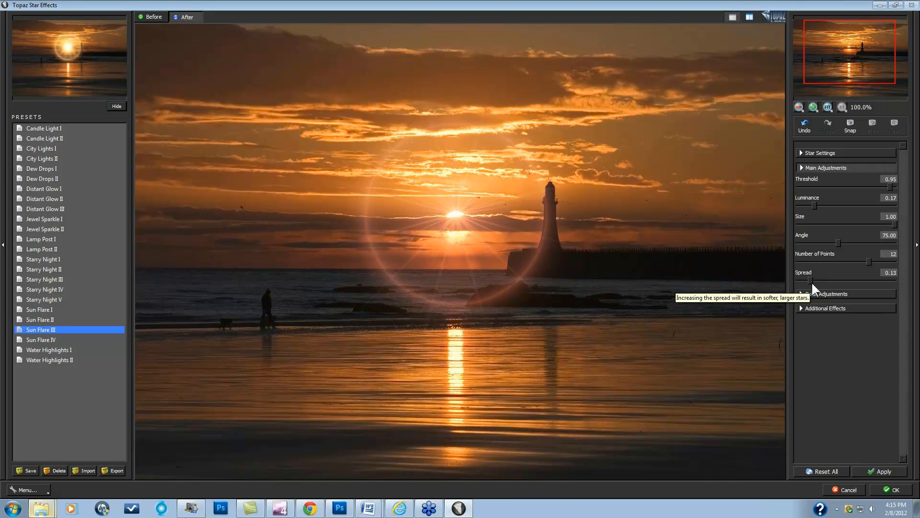
{"action": "left_click_drag", "start_coordinate": [812, 281], "coordinate": [815, 282]}
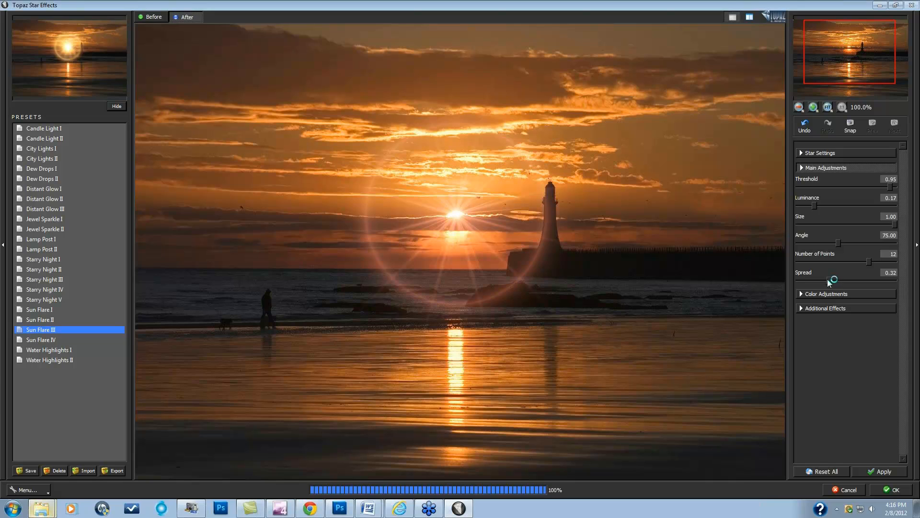
- Set the star's Luminance to 0.09, Spread to 0.35 and Size to 0.74
{"action": "left_click_drag", "start_coordinate": [812, 203], "coordinate": [811, 205]}
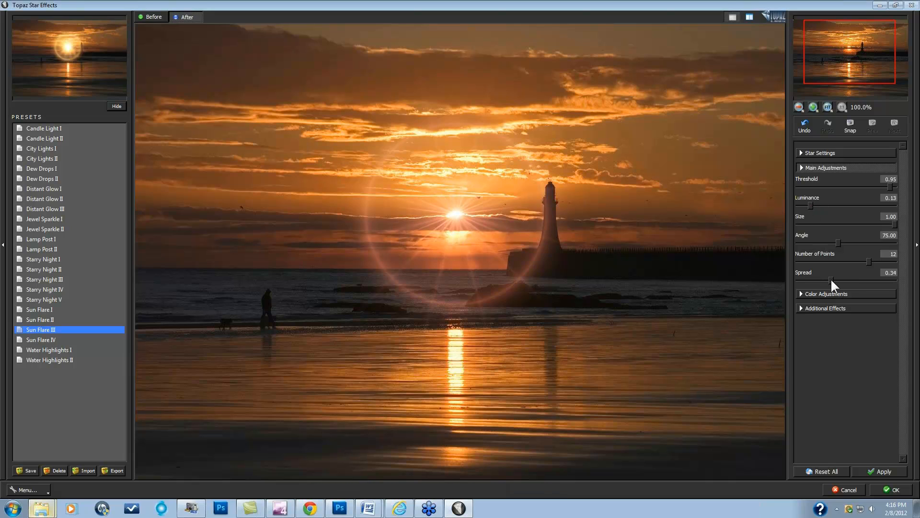
{"action": "left_click_drag", "start_coordinate": [832, 278], "coordinate": [832, 278]}
{"action": "left_click_drag", "start_coordinate": [810, 205], "coordinate": [809, 206]}
{"action": "left_click_drag", "start_coordinate": [809, 206], "coordinate": [808, 206]}
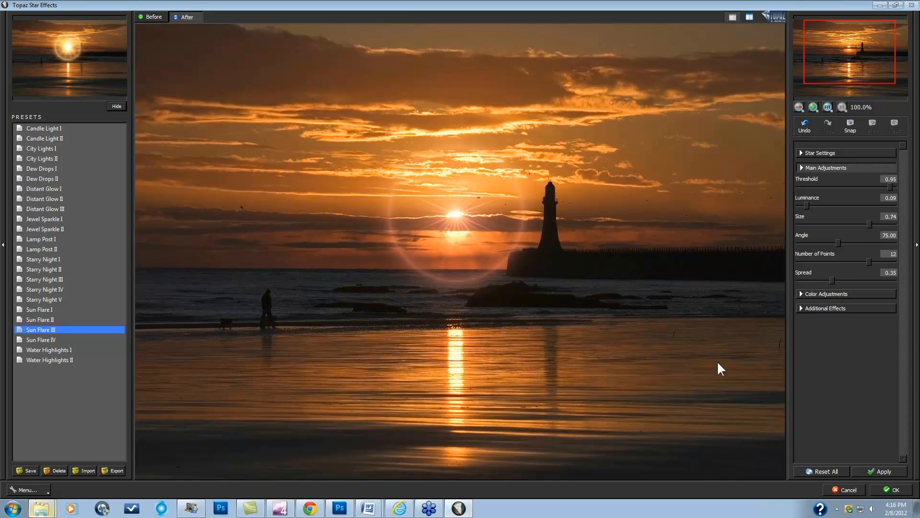
- Remove the ring around the sun by setting Ring Flare to 0.00, and set the Spread to 0.39
{"action": "left_click", "coordinate": [805, 307]}
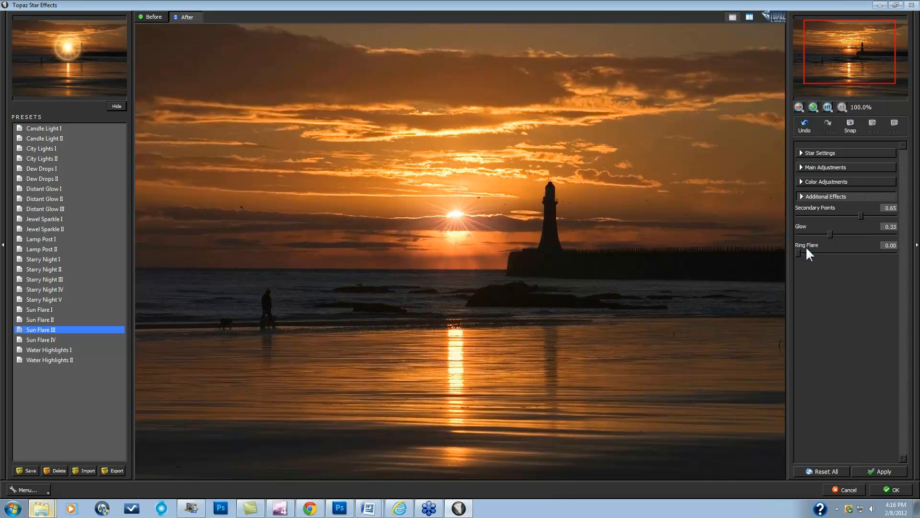
{"action": "left_click", "coordinate": [804, 168]}
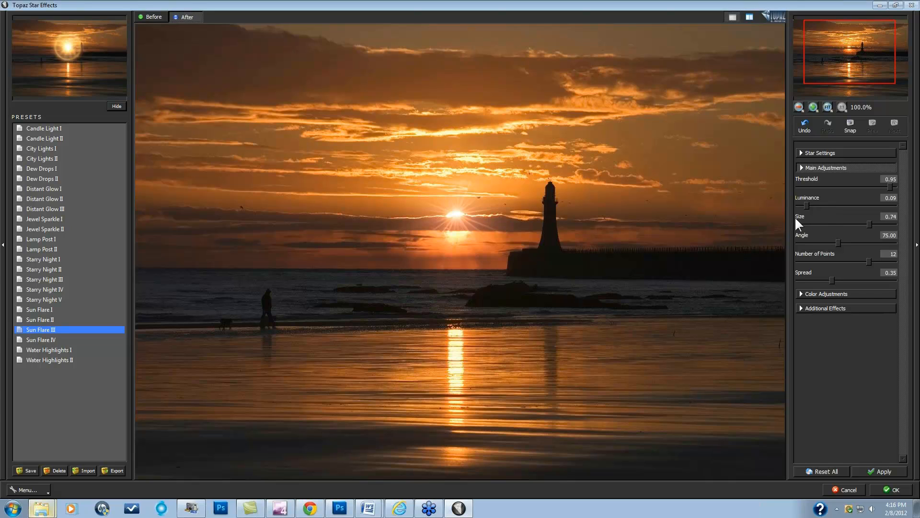
{"action": "left_click_drag", "start_coordinate": [832, 278], "coordinate": [835, 278]}
- Change the star type of the sun flare to Hollywood Star
{"action": "left_click", "coordinate": [803, 150]}
{"action": "left_click", "coordinate": [865, 197]}
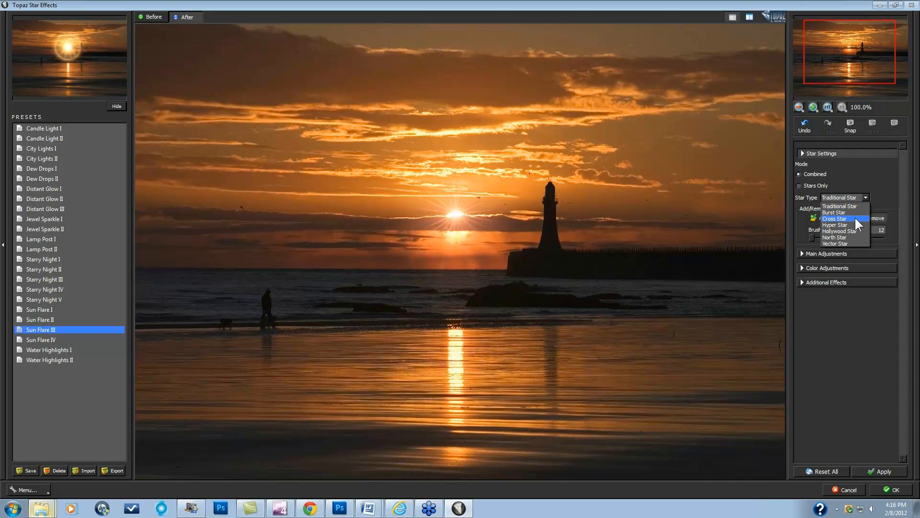
{"action": "left_click", "coordinate": [850, 231]}
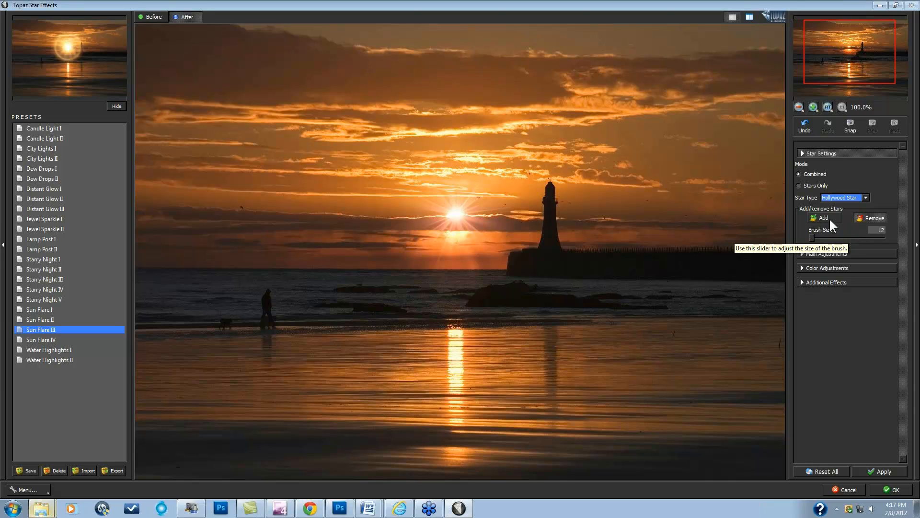
- Fine-tune the Luminance of the Hollywood Star to 0.07 in the Main Adjustments
{"action": "left_click", "coordinate": [803, 254]}
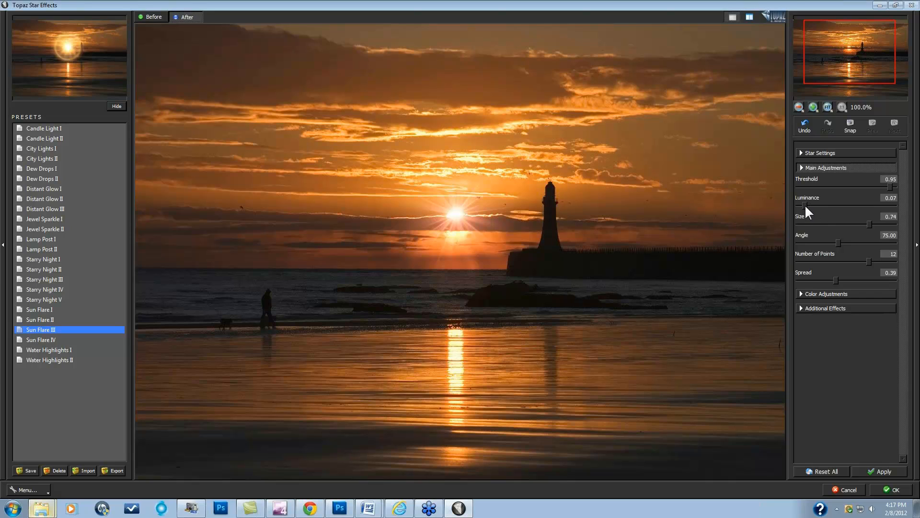
{"action": "left_click_drag", "start_coordinate": [807, 205], "coordinate": [806, 205]}
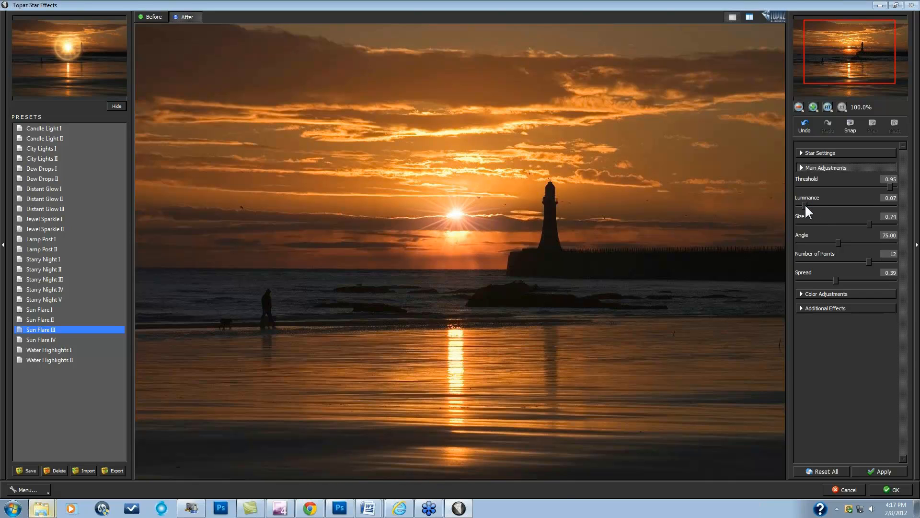
{"action": "left_click", "coordinate": [807, 206]}
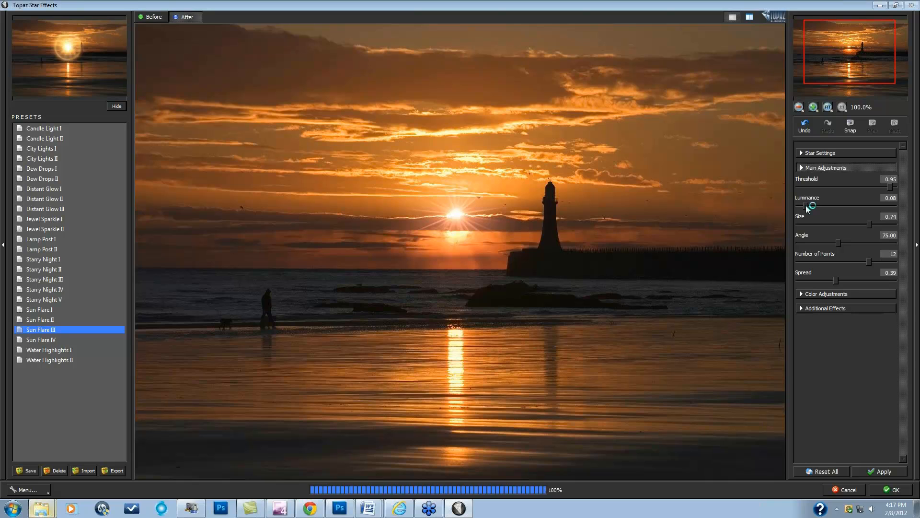
{"action": "left_click", "coordinate": [806, 205]}
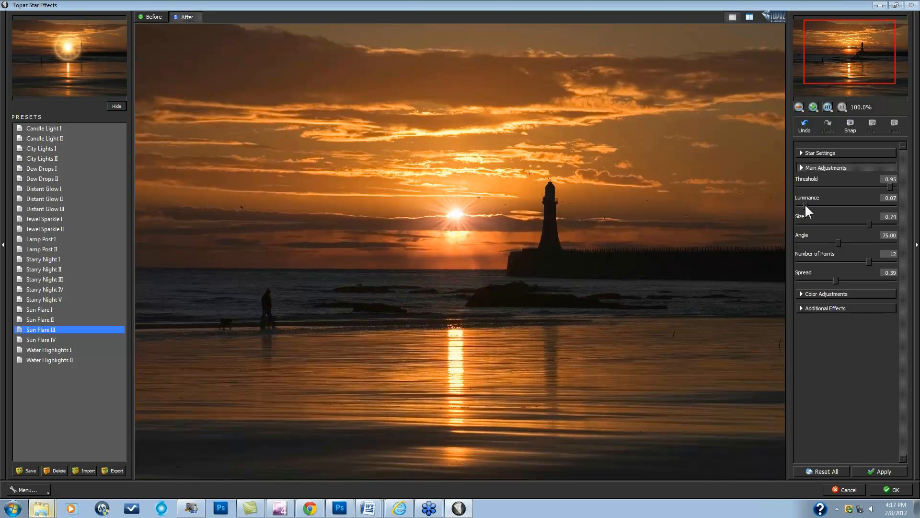
- Set the Hollywood Star's Size to 0.66 and its Angle to 57.03
{"action": "left_click", "coordinate": [807, 206]}
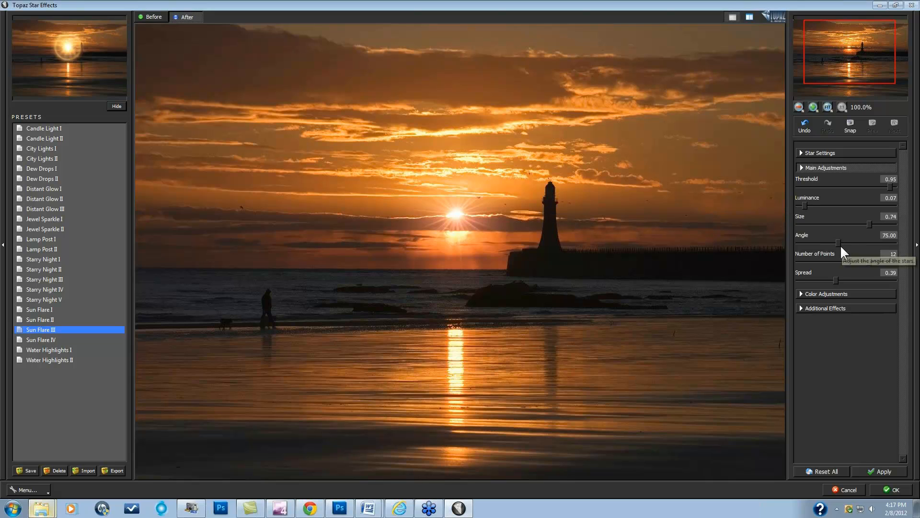
{"action": "left_click_drag", "start_coordinate": [867, 223], "coordinate": [863, 222]}
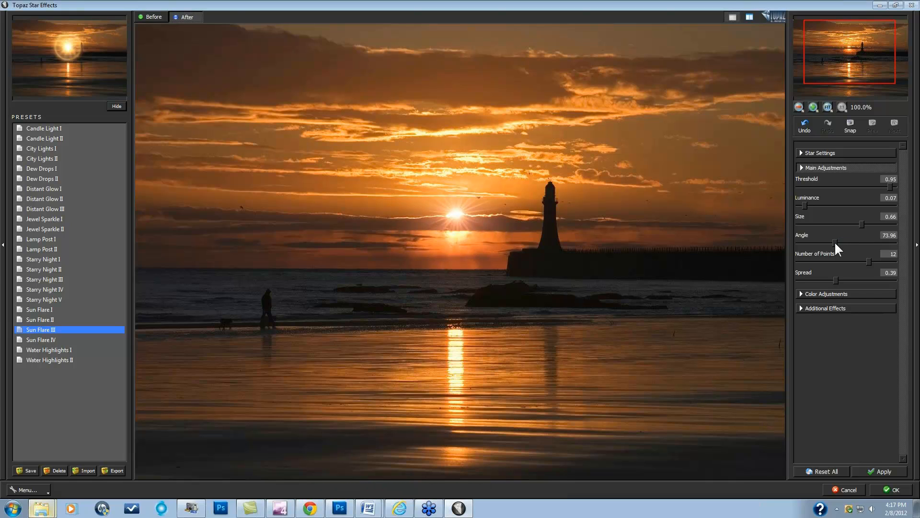
{"action": "left_click_drag", "start_coordinate": [832, 242], "coordinate": [829, 240]}
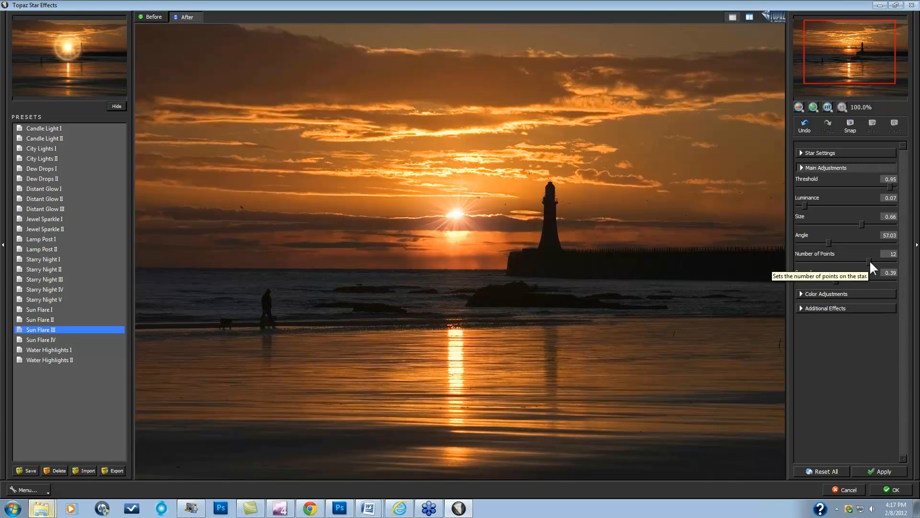
- Reduce the star's Number of Points, trying 6 and settling on 9
{"action": "left_click_drag", "start_coordinate": [869, 259], "coordinate": [859, 261]}
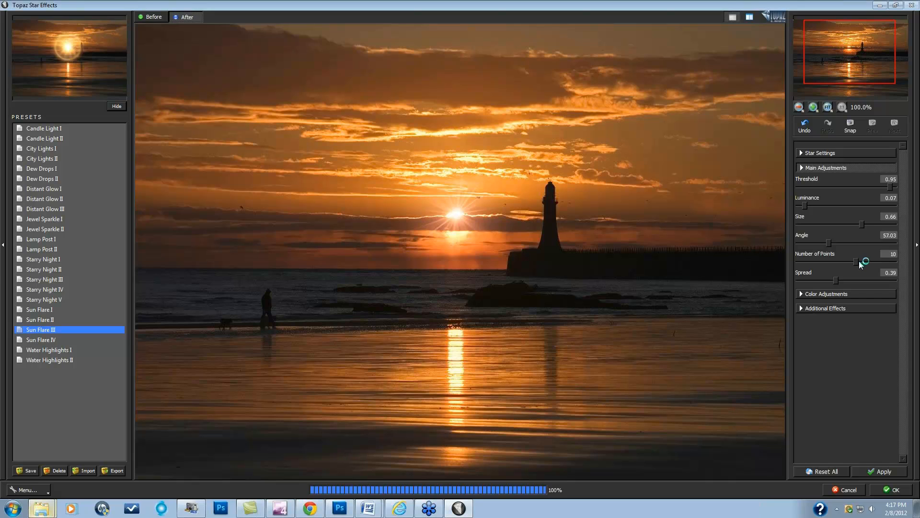
{"action": "left_click_drag", "start_coordinate": [859, 263], "coordinate": [846, 259]}
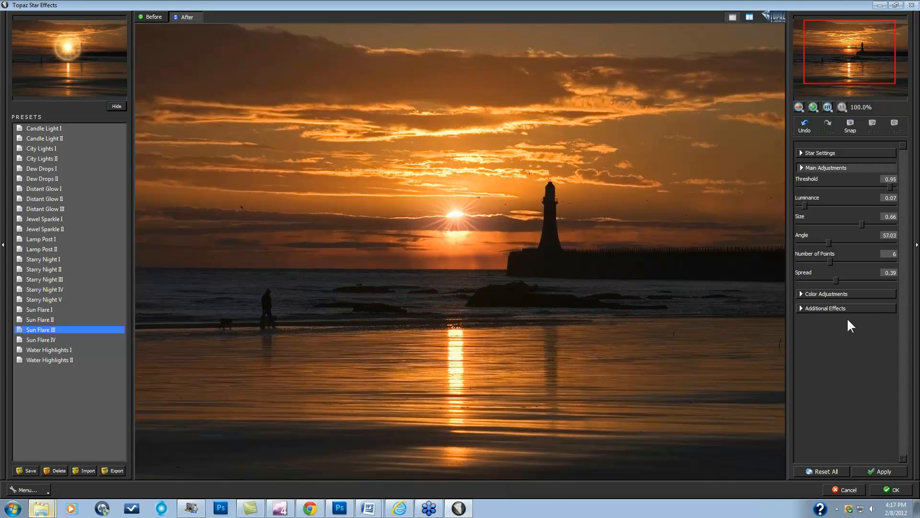
{"action": "left_click", "coordinate": [801, 308]}
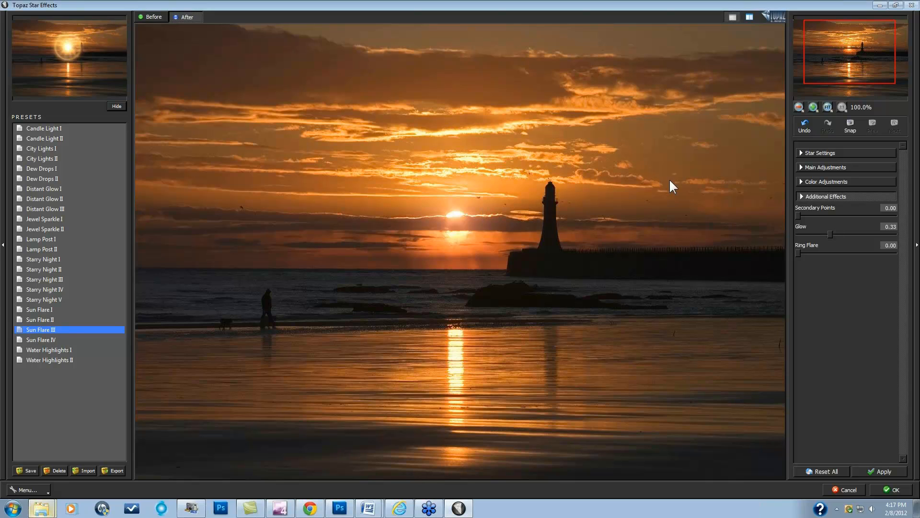
{"action": "left_click", "coordinate": [802, 167]}
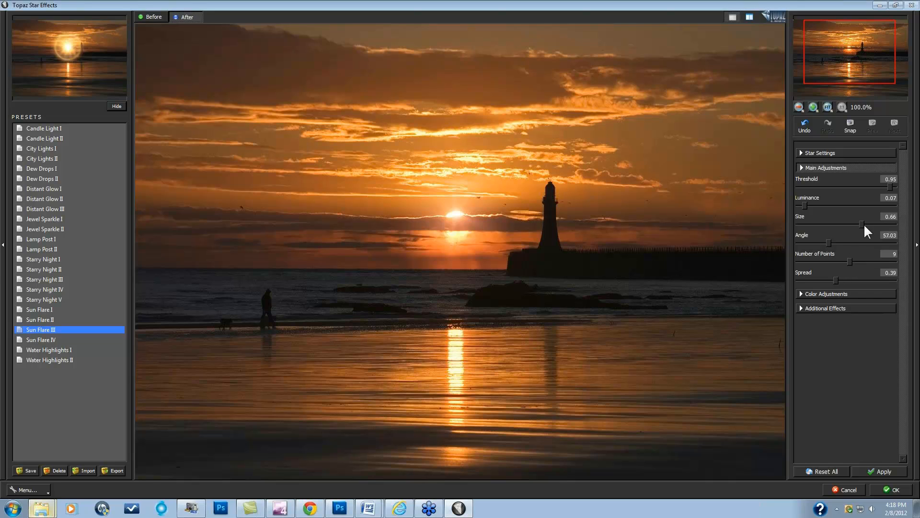
- Refine the star's Main Adjustments with Luminance 0.12, Spread 0.29, Angle 71.29 and 11 points
{"action": "left_click_drag", "start_coordinate": [805, 205], "coordinate": [809, 207]}
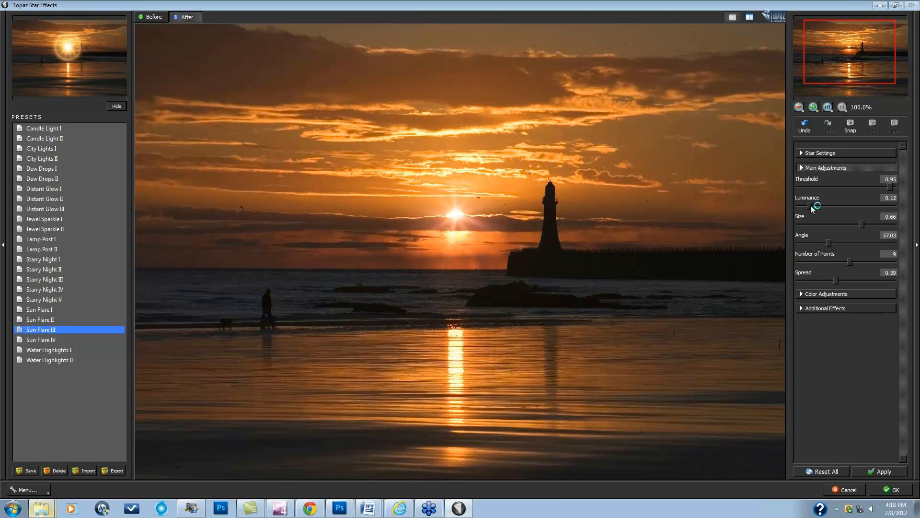
{"action": "left_click_drag", "start_coordinate": [810, 205], "coordinate": [811, 204]}
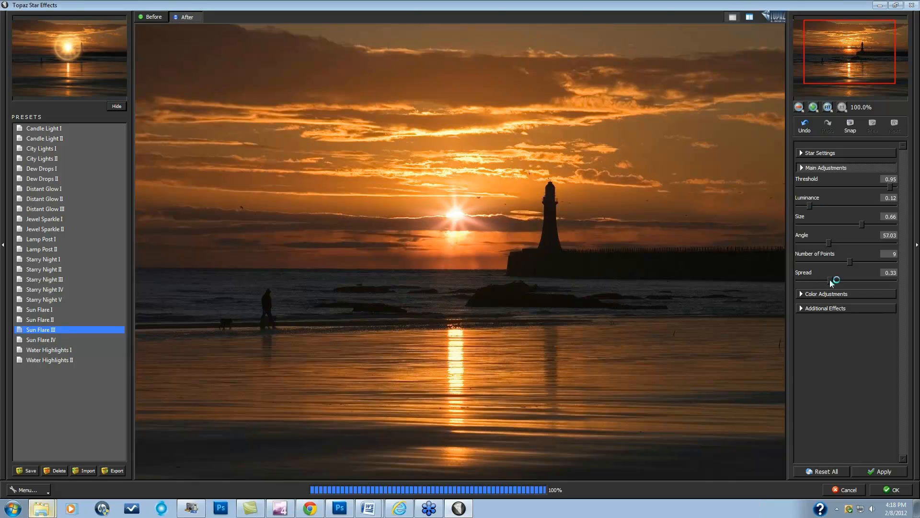
{"action": "left_click_drag", "start_coordinate": [825, 278], "coordinate": [823, 279]}
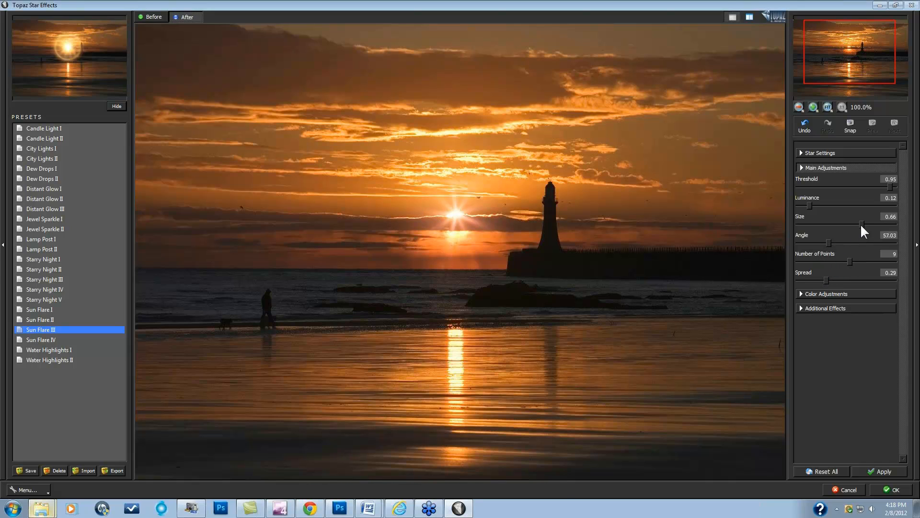
{"action": "left_click_drag", "start_coordinate": [830, 243], "coordinate": [832, 242]}
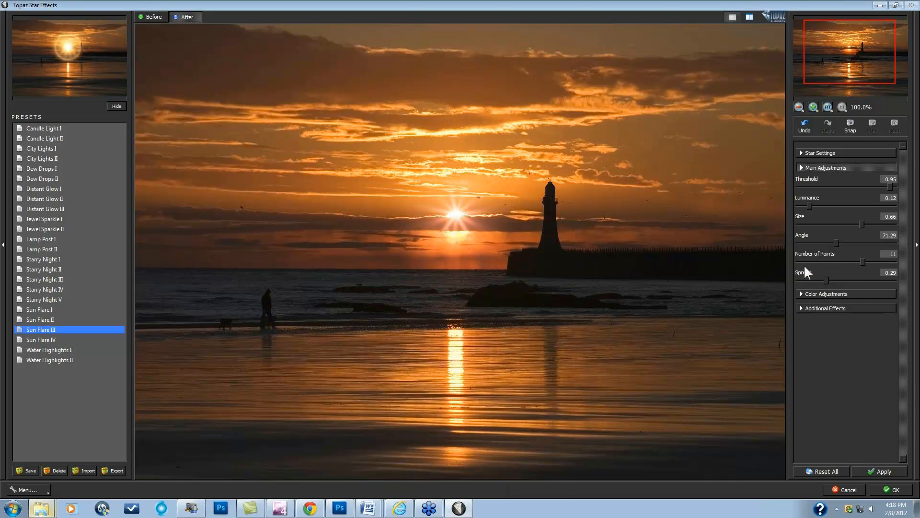
- Adjust the star's color by setting Saturation to 0.59 and Temperature to 0.94
{"action": "left_click", "coordinate": [805, 294]}
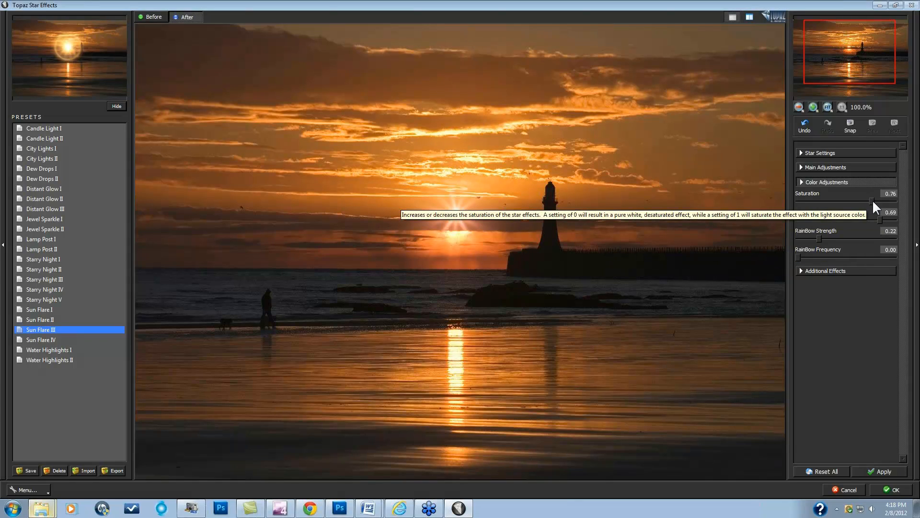
{"action": "left_click_drag", "start_coordinate": [872, 200], "coordinate": [866, 199]}
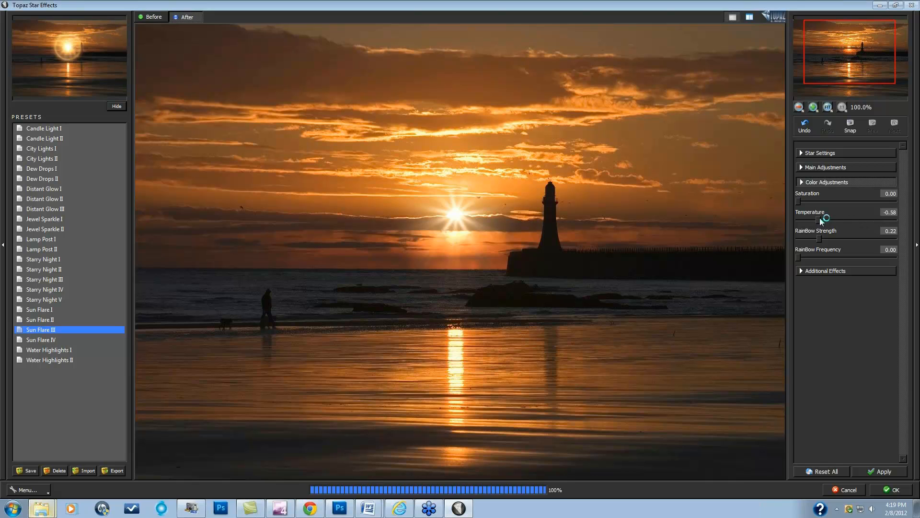
{"action": "left_click_drag", "start_coordinate": [819, 219], "coordinate": [837, 221]}
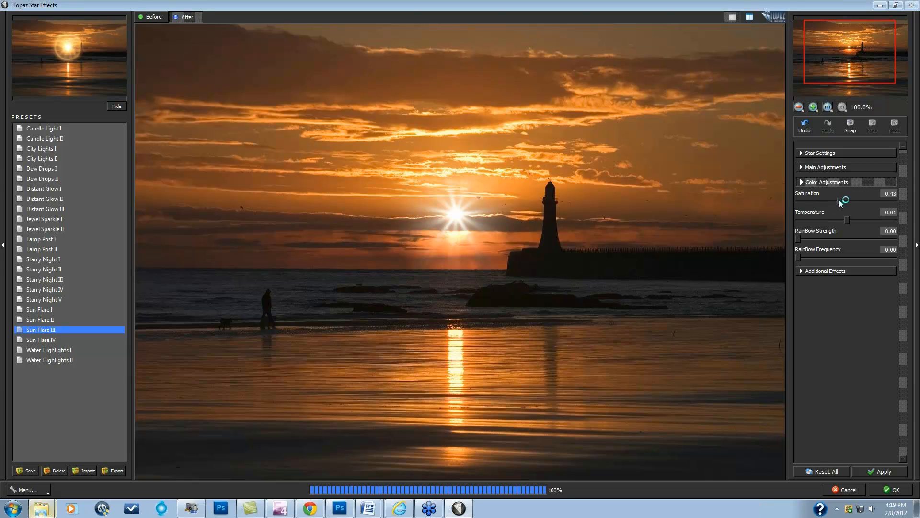
{"action": "left_click_drag", "start_coordinate": [849, 198], "coordinate": [851, 198]}
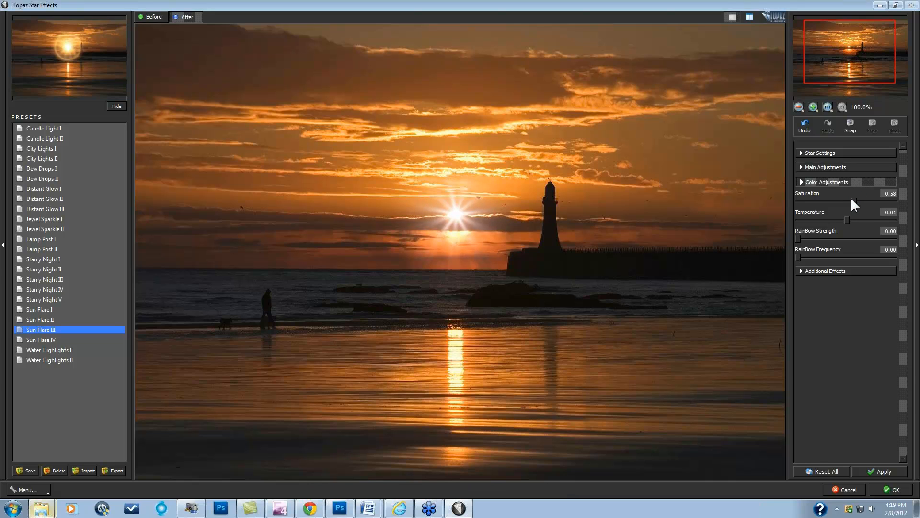
{"action": "left_click_drag", "start_coordinate": [850, 197], "coordinate": [842, 200]}
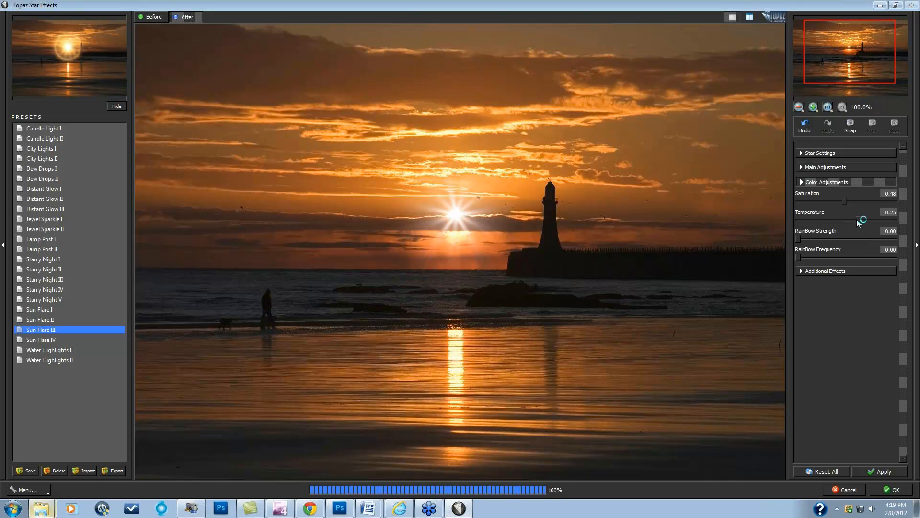
{"action": "left_click_drag", "start_coordinate": [857, 220], "coordinate": [857, 220]}
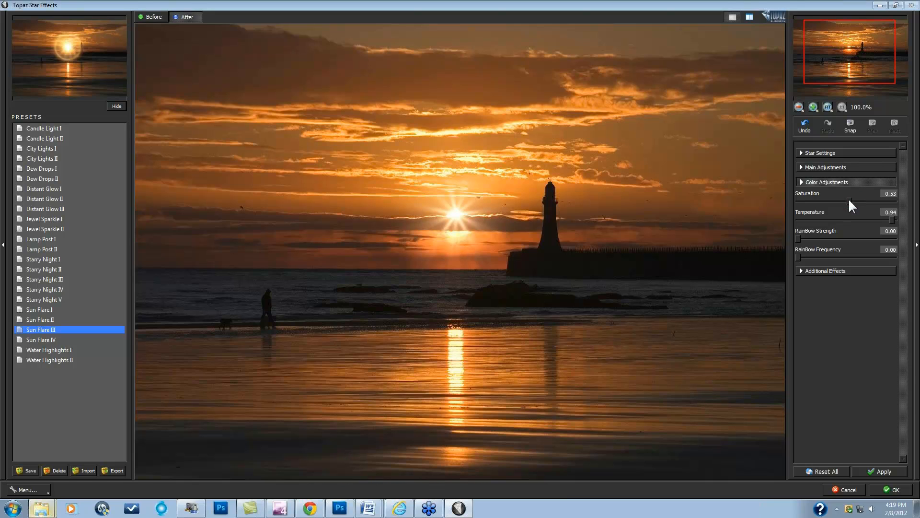
{"action": "left_click_drag", "start_coordinate": [851, 202], "coordinate": [858, 205]}
- Set RainBow Frequency to 0.14 and RainBow Strength to 0.11, and compare the result with the original photo
{"action": "left_click_drag", "start_coordinate": [811, 256], "coordinate": [810, 257]}
{"action": "left_click", "coordinate": [809, 237]}
{"action": "left_click", "coordinate": [596, 216]}
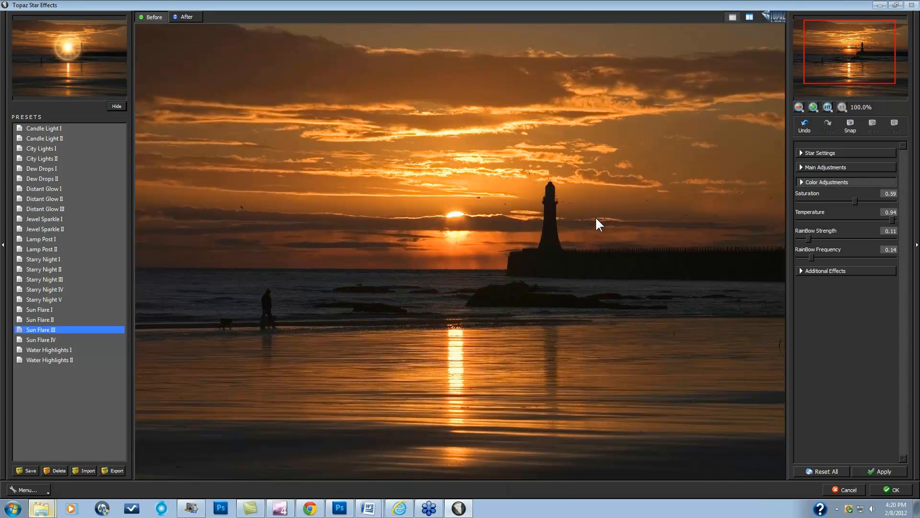
{"action": "left_click", "coordinate": [595, 217]}
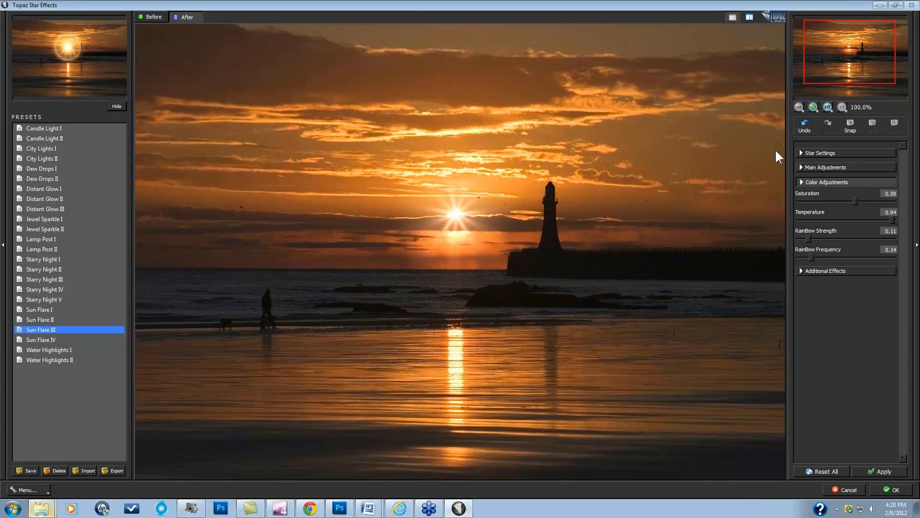
- Lower the star's Luminance to 0.10 and check it against the original photo
{"action": "left_click", "coordinate": [801, 154]}
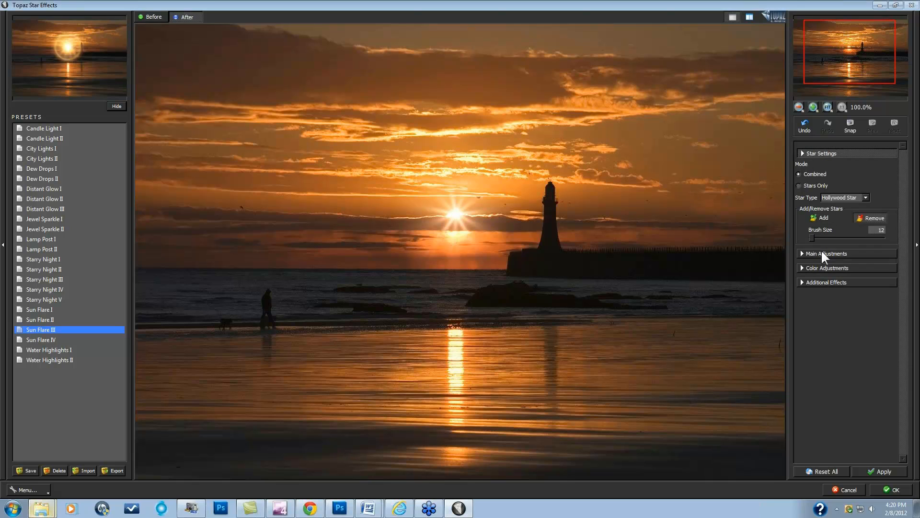
{"action": "left_click", "coordinate": [807, 252]}
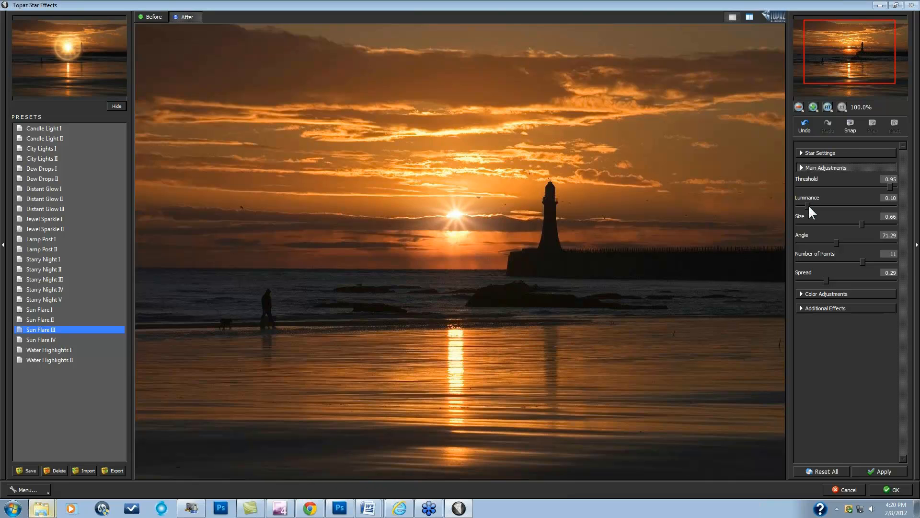
{"action": "left_click", "coordinate": [538, 235]}
- Set the star's Glow to 0.08 after comparing with the original photo, and apply the effect to the image
{"action": "left_click", "coordinate": [800, 307]}
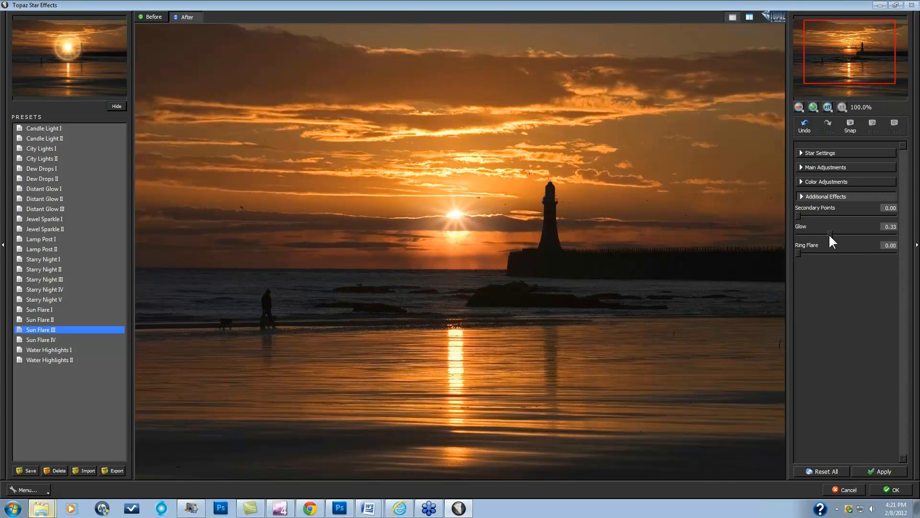
{"action": "left_click", "coordinate": [794, 234]}
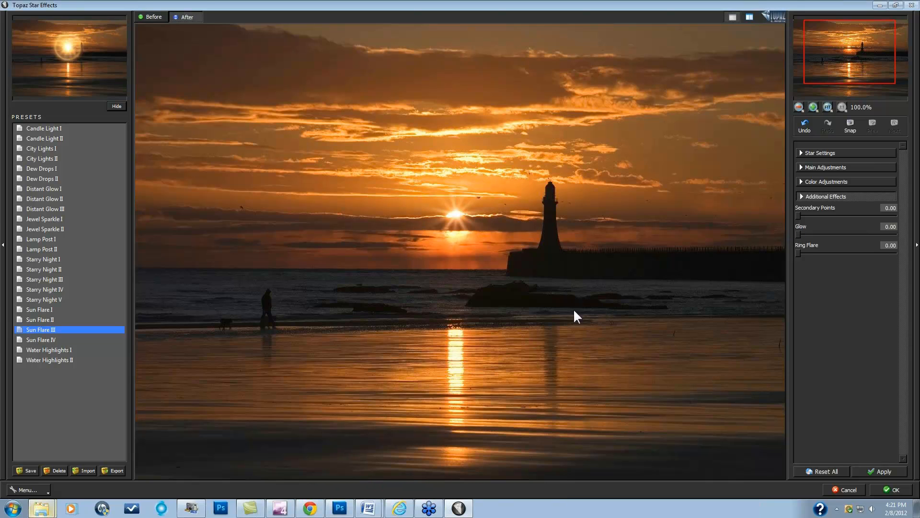
{"action": "left_click", "coordinate": [505, 259]}
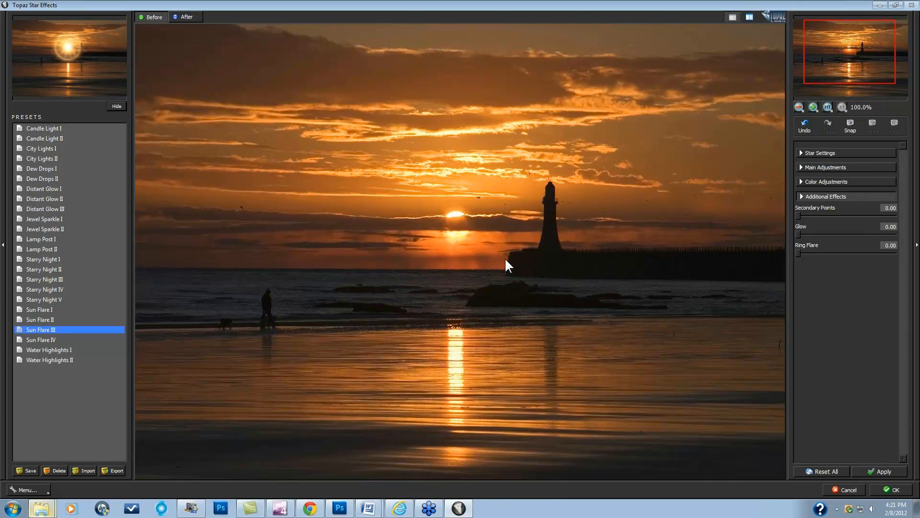
{"action": "left_click", "coordinate": [504, 258]}
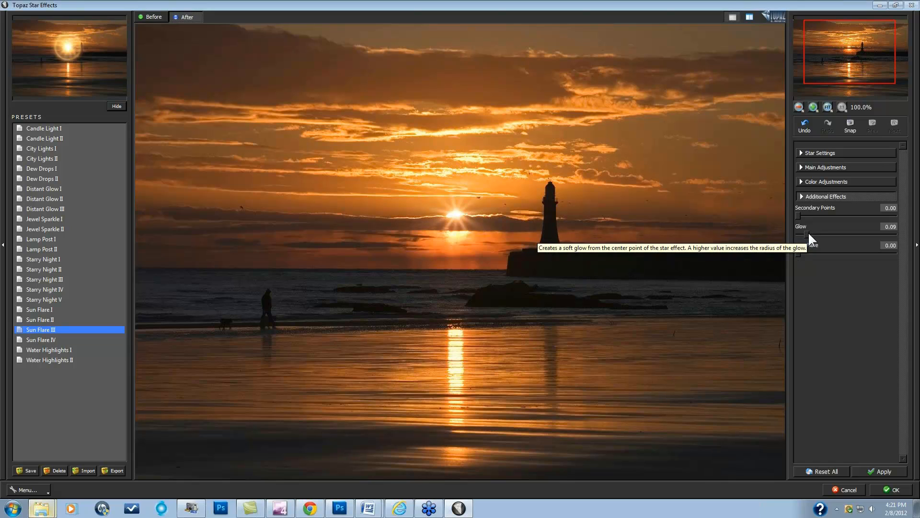
{"action": "left_click_drag", "start_coordinate": [808, 234], "coordinate": [809, 235]}
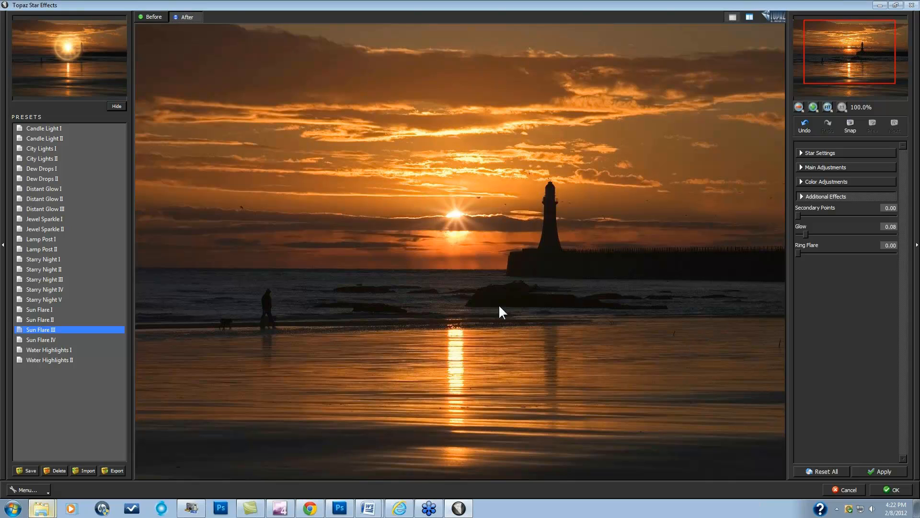
{"action": "left_click", "coordinate": [884, 469]}
- For the newly added effect, set the Luminance to 0.00 and the Glow to 0.25
{"action": "left_click", "coordinate": [801, 167]}
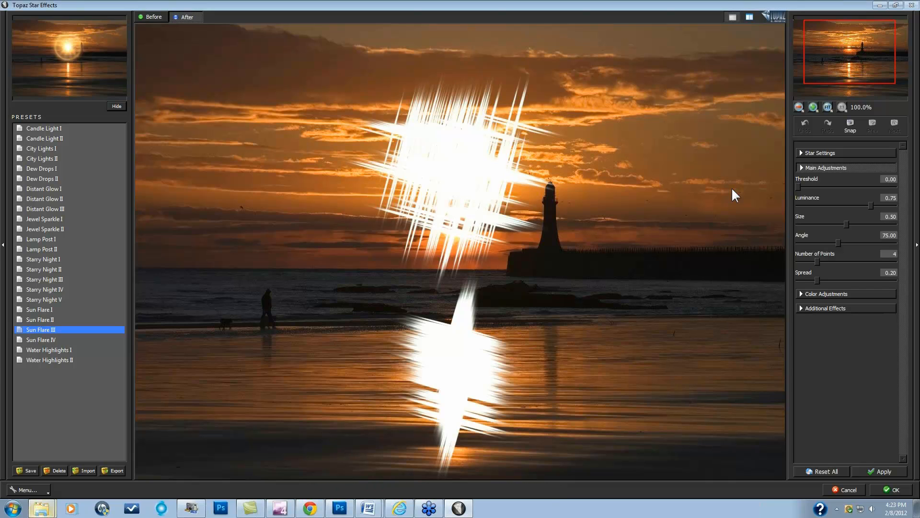
{"action": "left_click", "coordinate": [873, 204]}
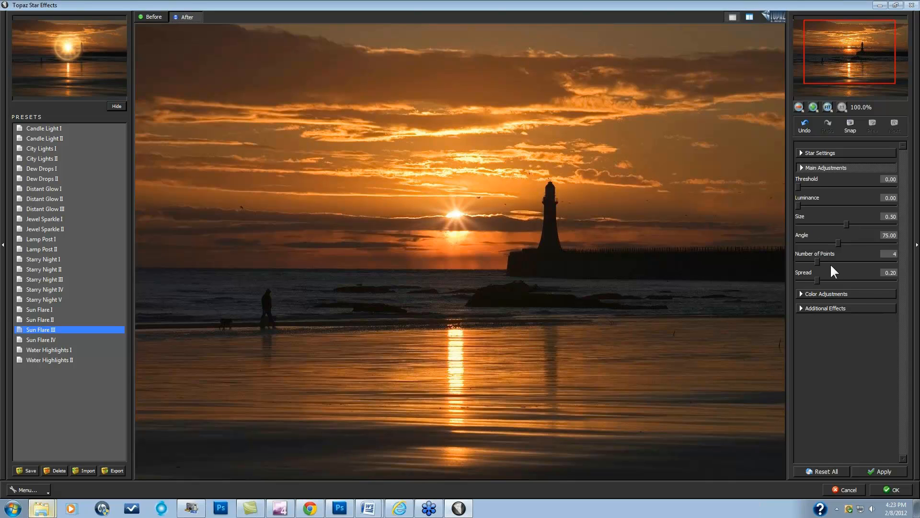
{"action": "left_click", "coordinate": [801, 307]}
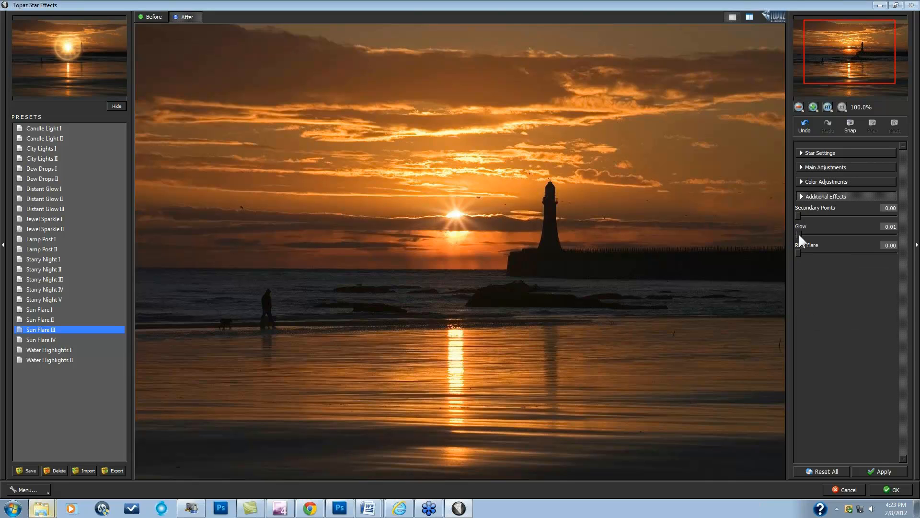
{"action": "left_click_drag", "start_coordinate": [818, 234], "coordinate": [847, 234]}
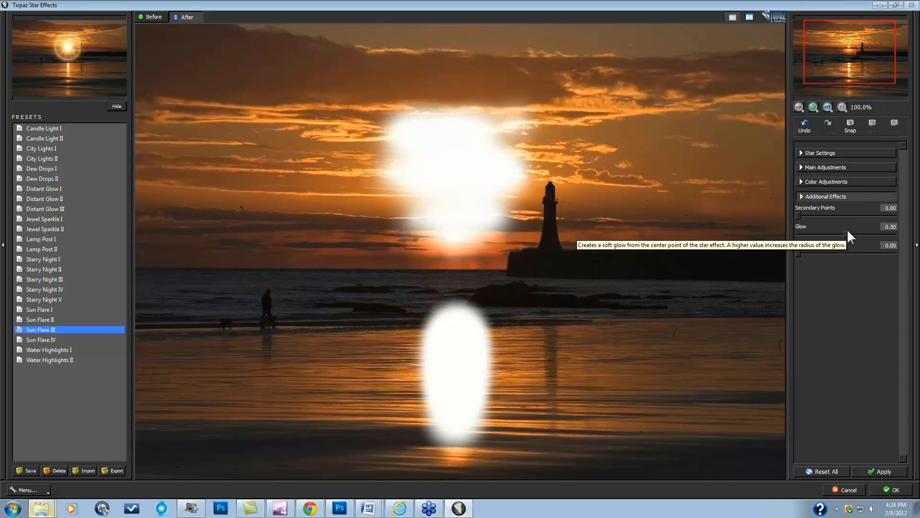
{"action": "left_click_drag", "start_coordinate": [846, 234], "coordinate": [840, 233]}
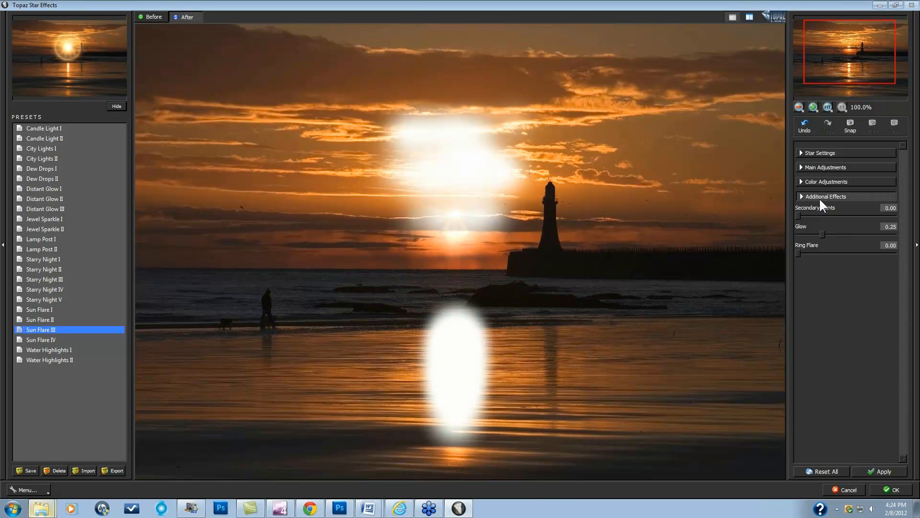
- Set the new effect's Size to 0.10 and compare the image before and after
{"action": "left_click", "coordinate": [820, 169]}
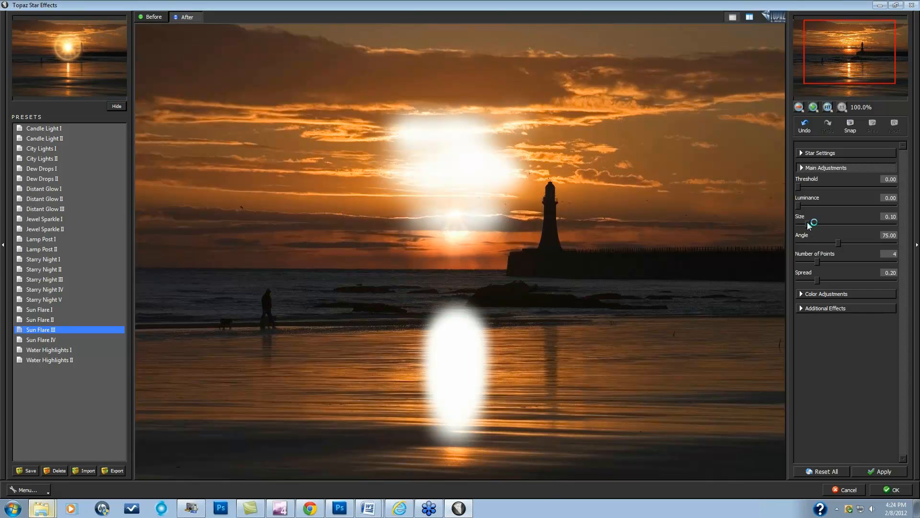
{"action": "left_click_drag", "start_coordinate": [809, 226], "coordinate": [811, 228]}
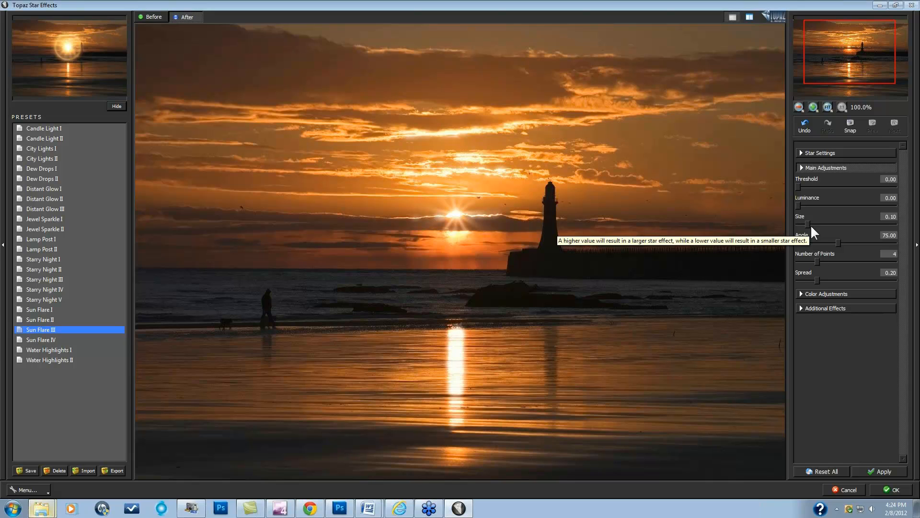
{"action": "left_click", "coordinate": [531, 270]}
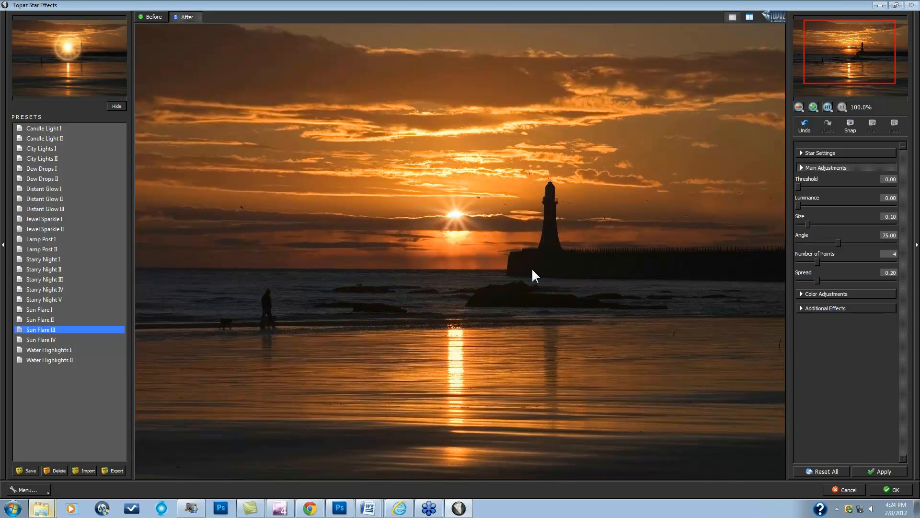
{"action": "left_click", "coordinate": [531, 267]}
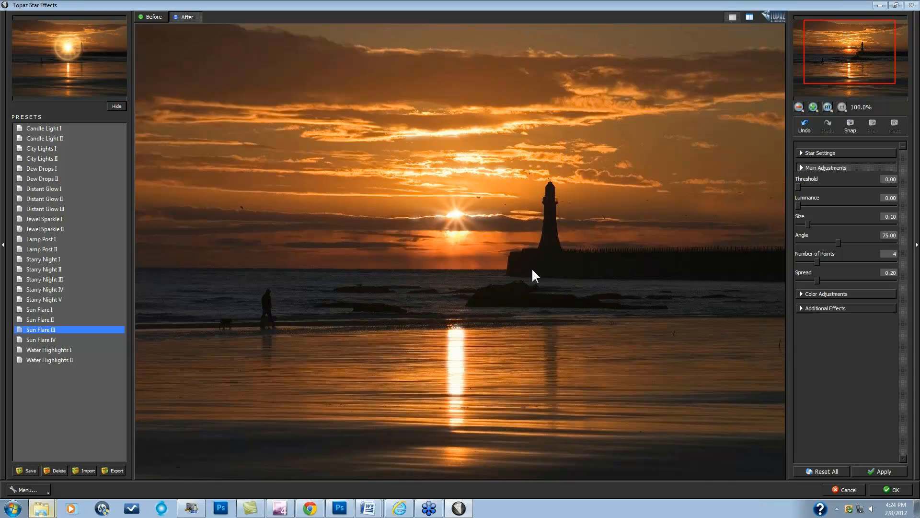
- Compare the lighthouse photo before and after the effect, and set the new effect's Temperature to 0.27
{"action": "left_click", "coordinate": [532, 268]}
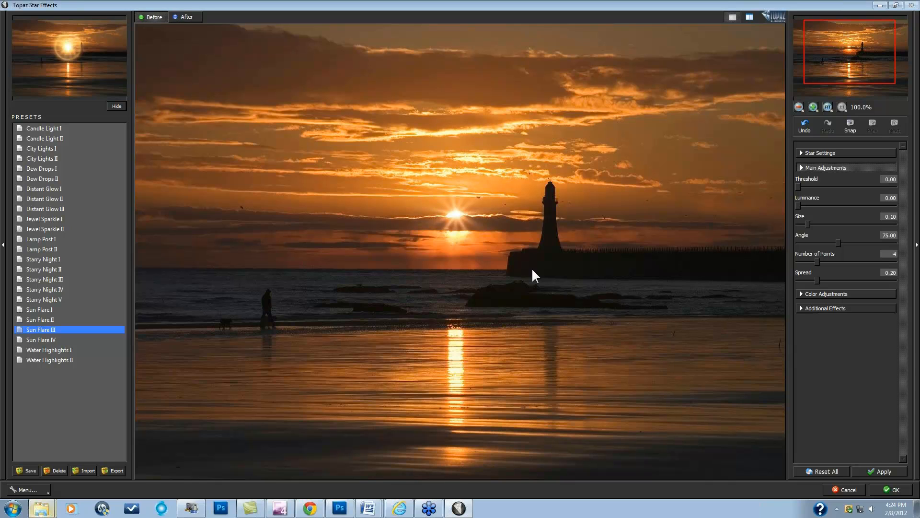
{"action": "left_click", "coordinate": [532, 275]}
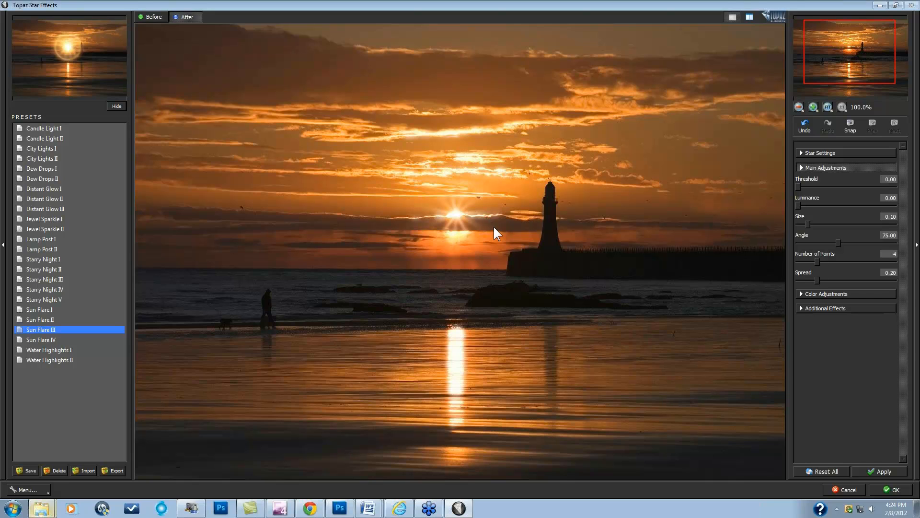
{"action": "left_click", "coordinate": [805, 293]}
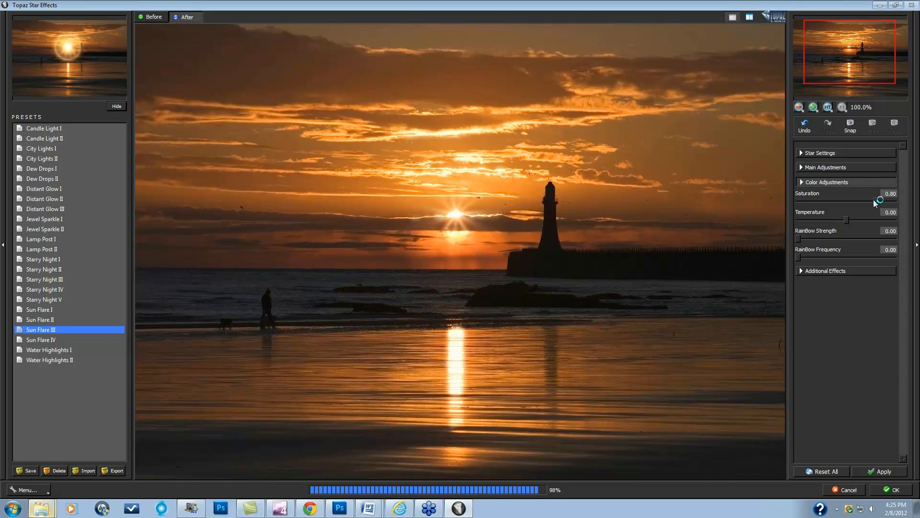
{"action": "left_click", "coordinate": [846, 217]}
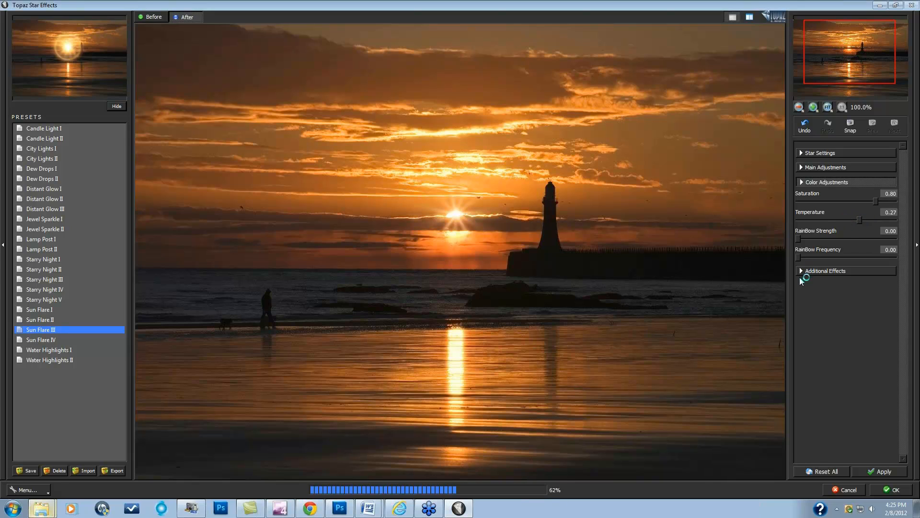
- Reduce the new effect's Size to 0.08 and set its Glow to 0.34
{"action": "left_click", "coordinate": [803, 167]}
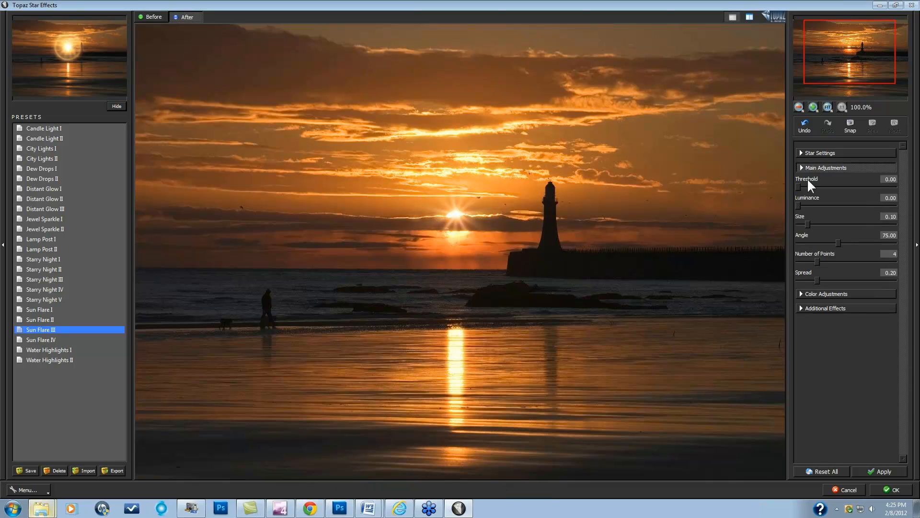
{"action": "left_click", "coordinate": [806, 223]}
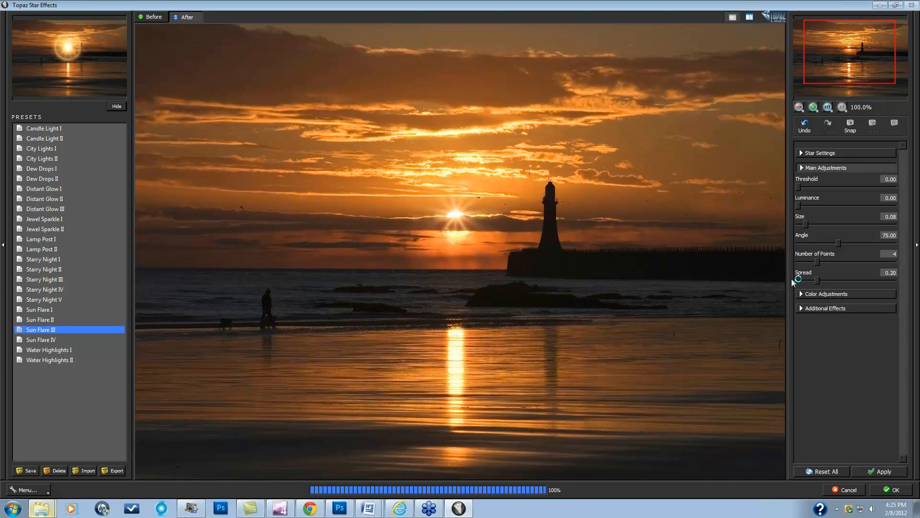
{"action": "left_click", "coordinate": [801, 308]}
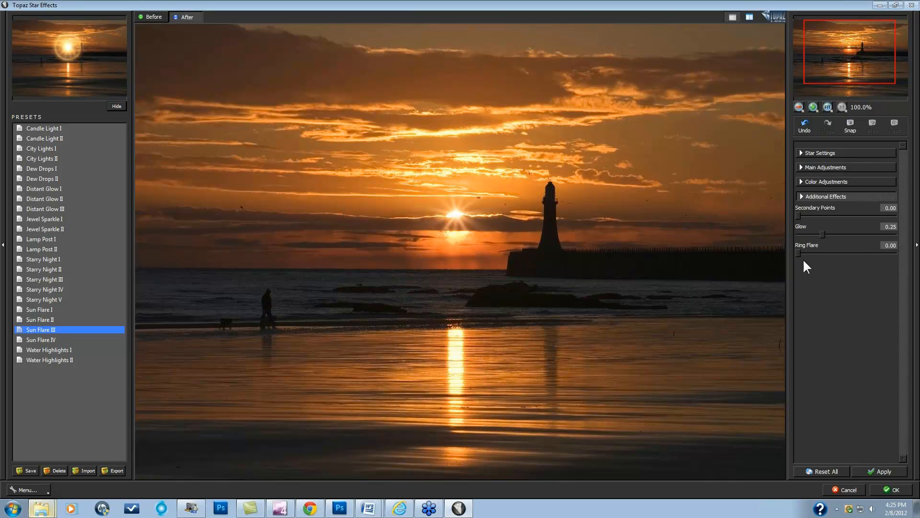
{"action": "left_click_drag", "start_coordinate": [847, 232], "coordinate": [849, 232]}
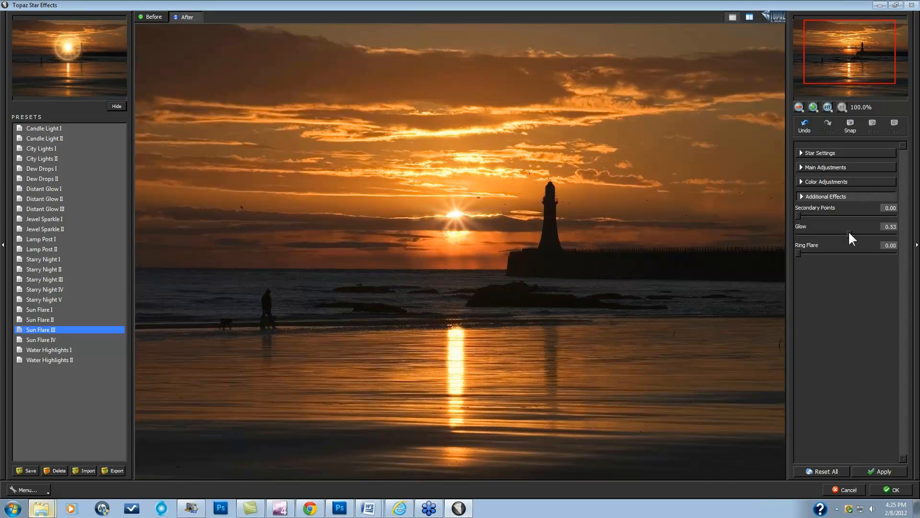
{"action": "left_click", "coordinate": [831, 233]}
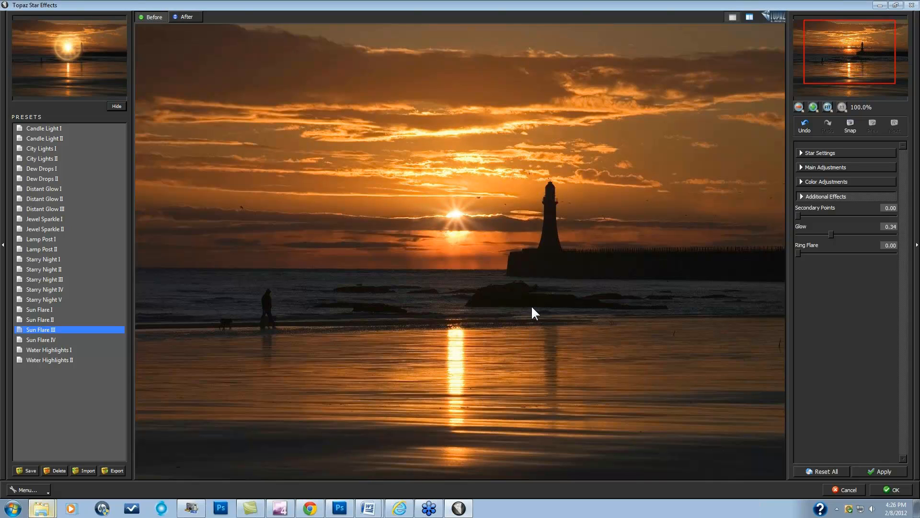
- Accept the star effects, return to Photoshop, and compare the edited Background copy layer with the original photo
{"action": "left_click", "coordinate": [895, 490]}
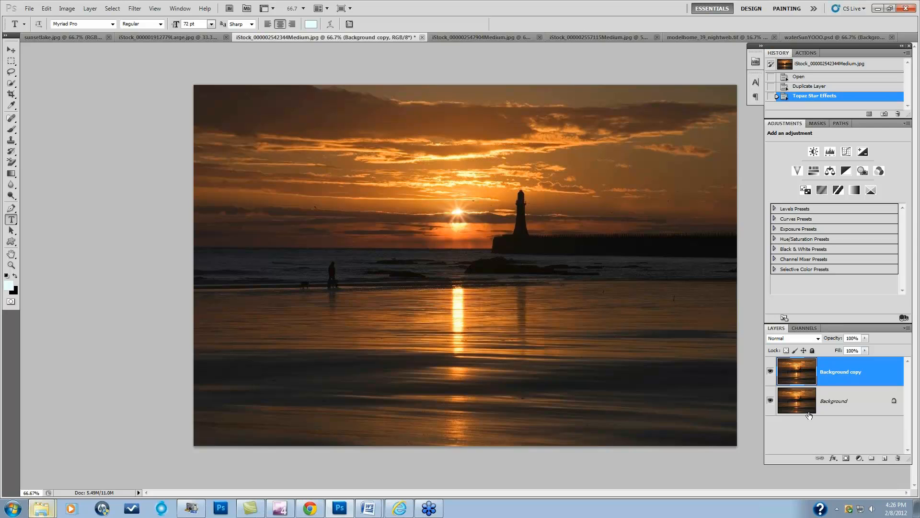
{"action": "left_click", "coordinate": [771, 372]}
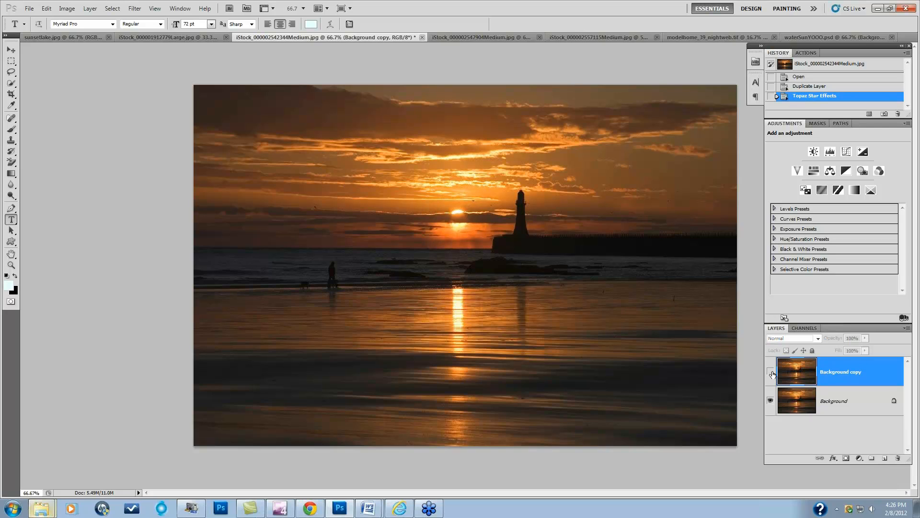
{"action": "left_click", "coordinate": [771, 372]}
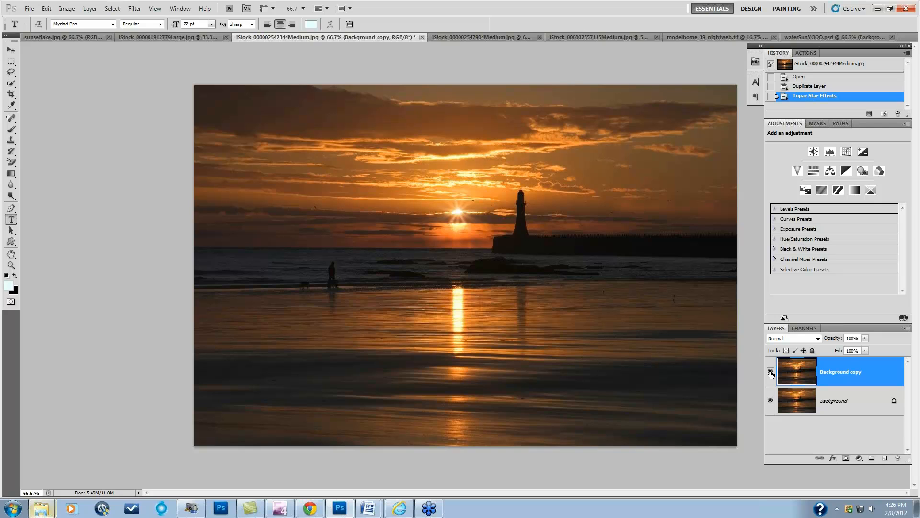
{"action": "left_click", "coordinate": [771, 373]}
{"action": "left_click", "coordinate": [771, 374]}
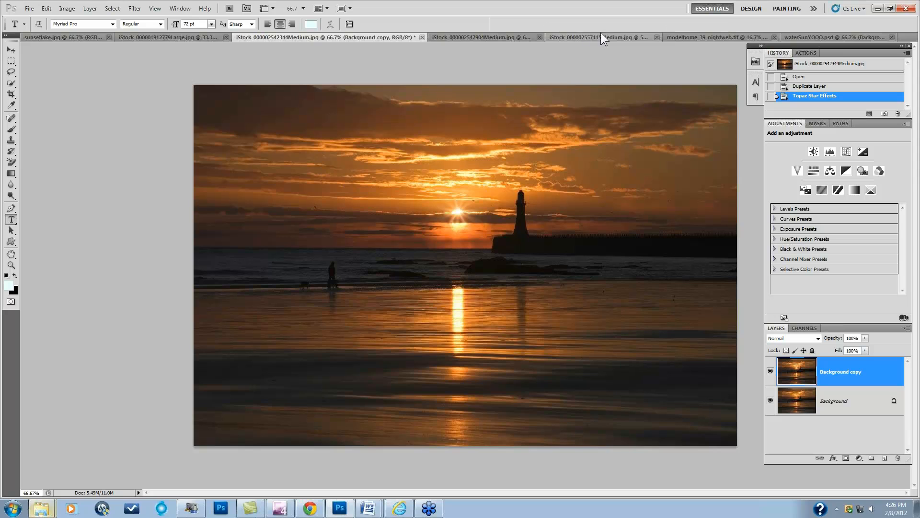
- Show modelhome_39_nightweb.tif and examine the stars on the lights around the houses and in the water reflection up close
{"action": "left_click", "coordinate": [702, 37]}
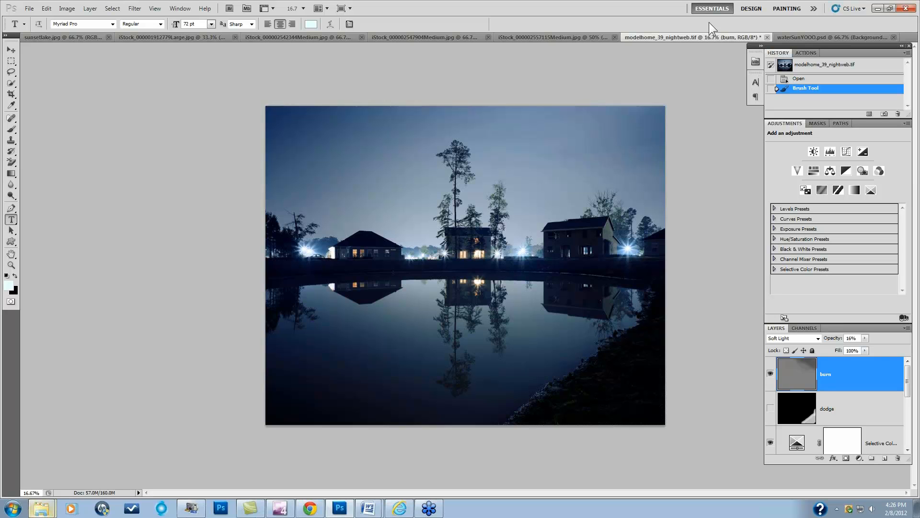
{"action": "key", "text": "ctrl+plus"}
{"action": "key", "text": "ctrl+plus"}
{"action": "key", "text": "ctrl+plus"}
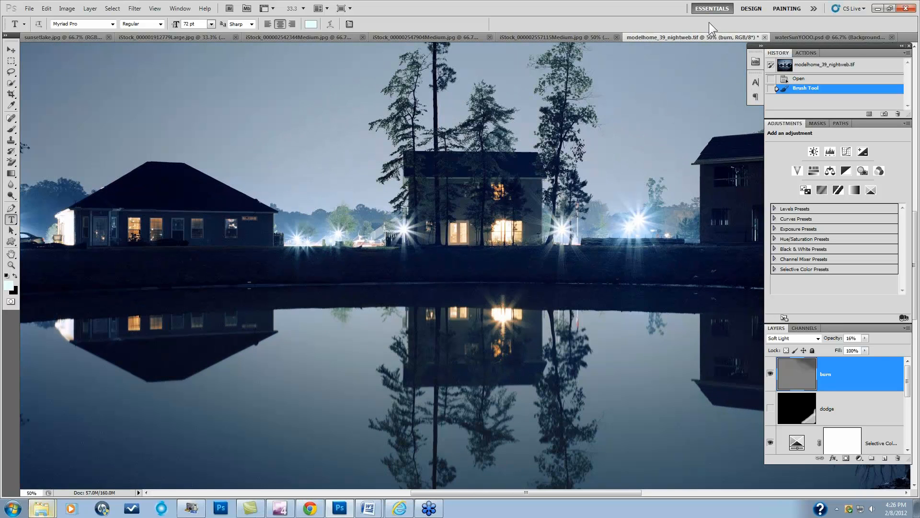
{"action": "key", "text": "ctrl+plus"}
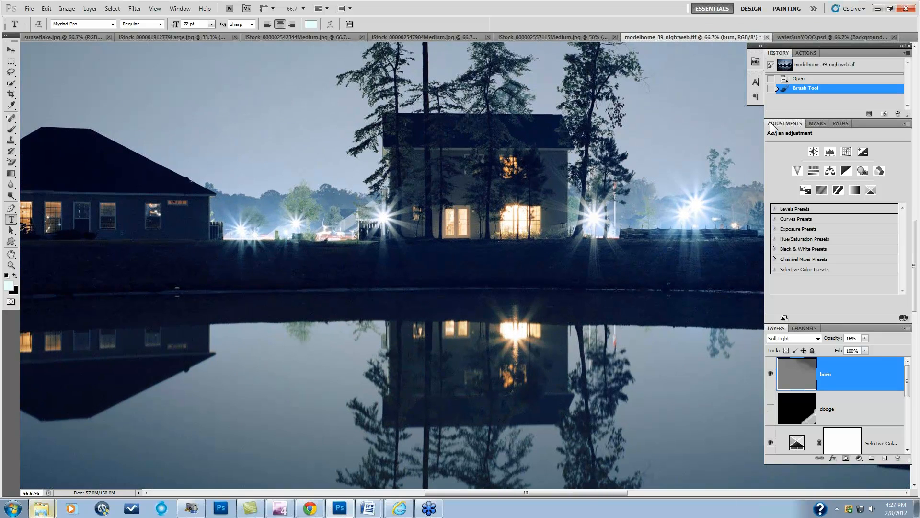
{"action": "scroll", "coordinate": [614, 249], "scroll_direction": "up", "scroll_amount": 2}
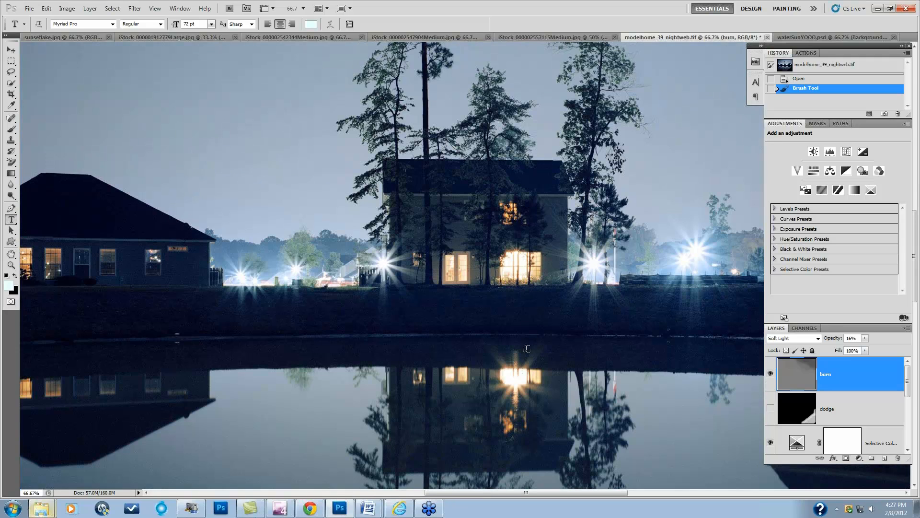
{"action": "left_click_drag", "start_coordinate": [502, 493], "coordinate": [415, 494]}
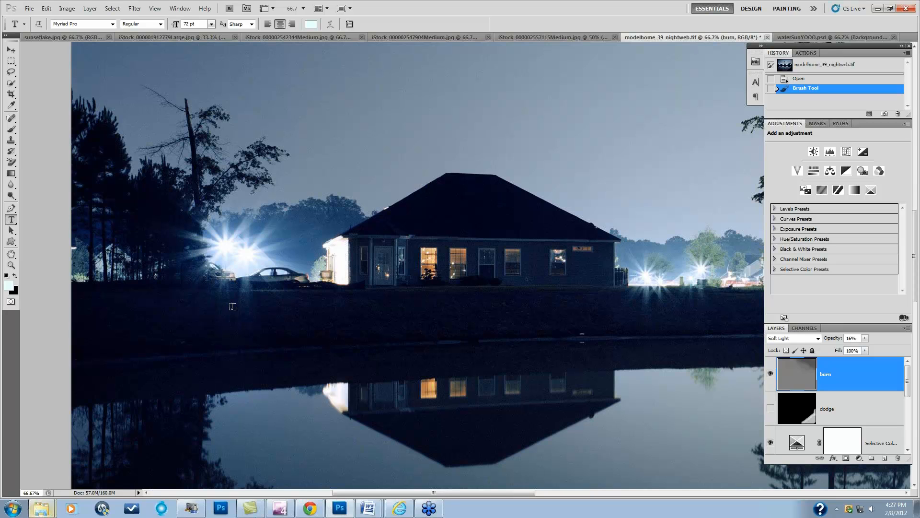
{"action": "left_click_drag", "start_coordinate": [487, 493], "coordinate": [598, 505]}
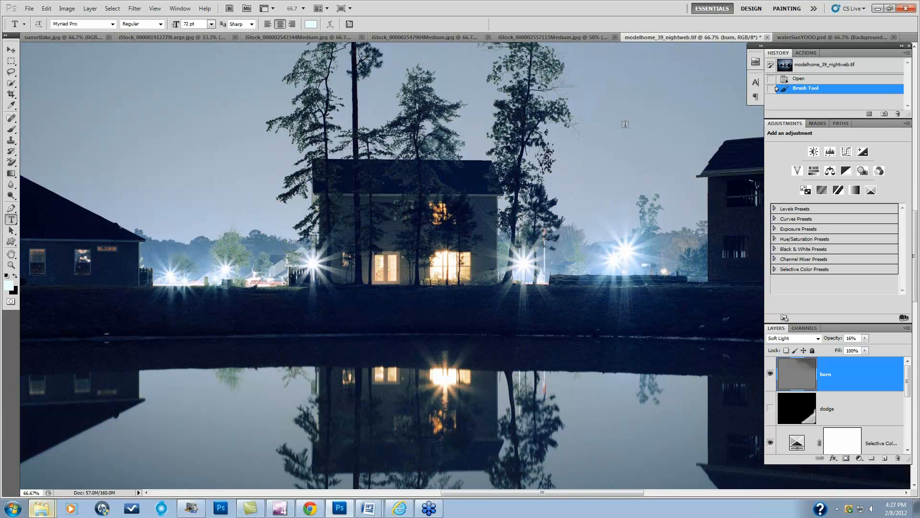
{"action": "left_click", "coordinate": [542, 36]}
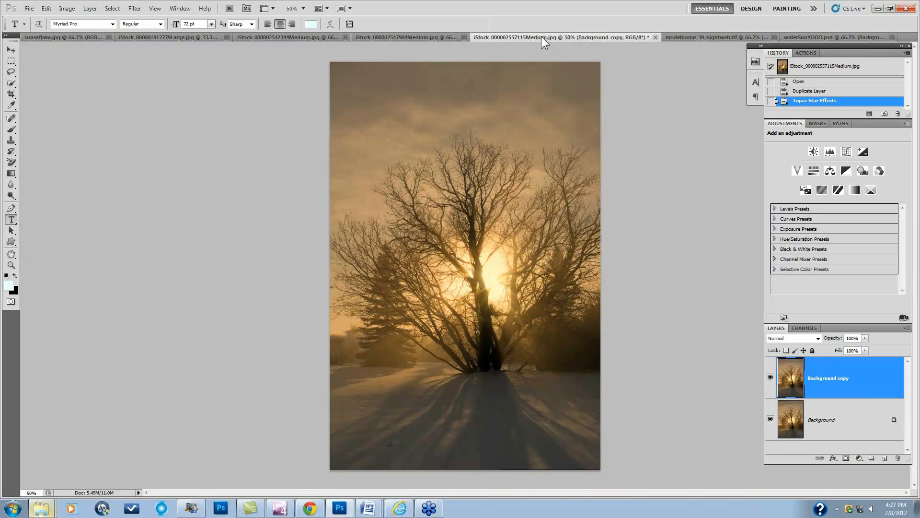
{"action": "left_click", "coordinate": [409, 37]}
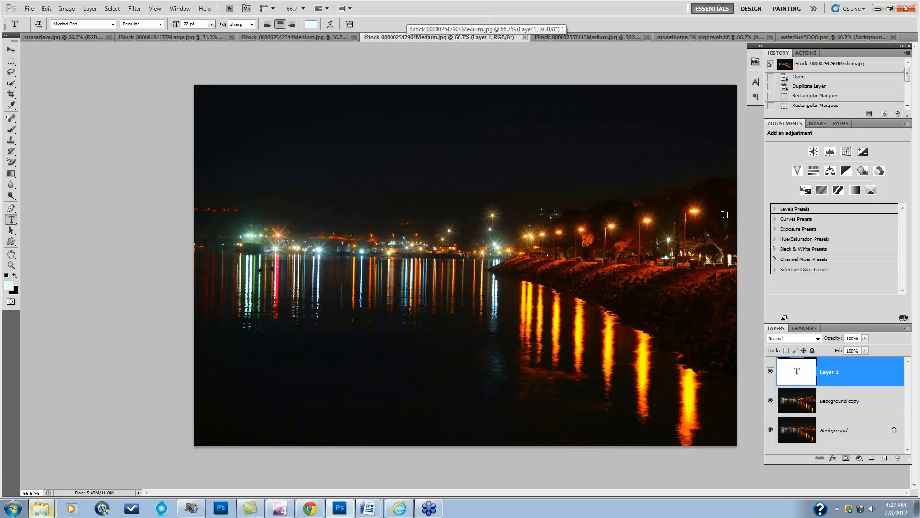
{"action": "left_click_drag", "start_coordinate": [873, 378], "coordinate": [898, 458]}
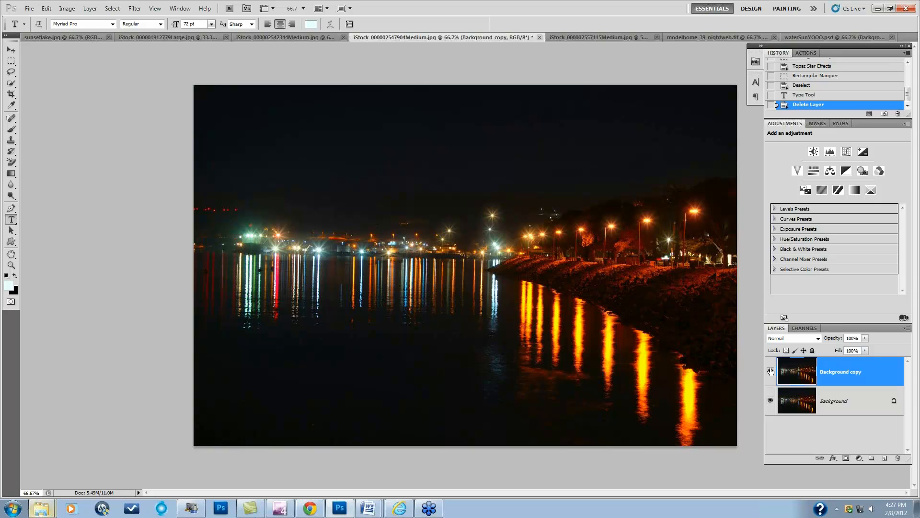
- Compare the harbour night photo with and without the Background copy layer's star effects
{"action": "left_click", "coordinate": [770, 372]}
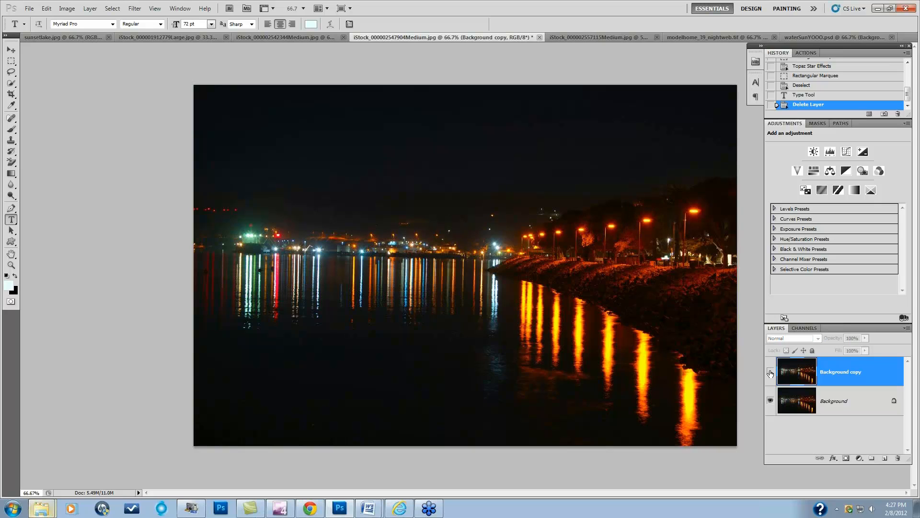
{"action": "left_click", "coordinate": [770, 372]}
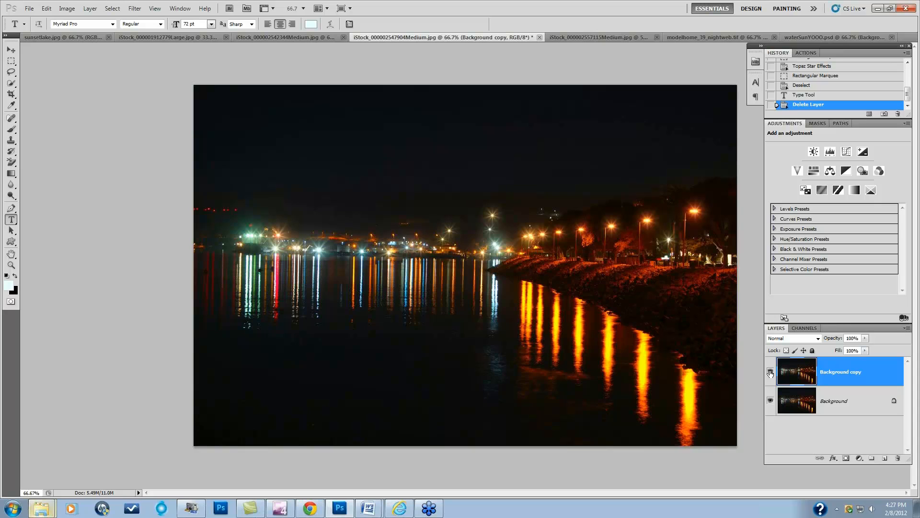
{"action": "left_click", "coordinate": [771, 372]}
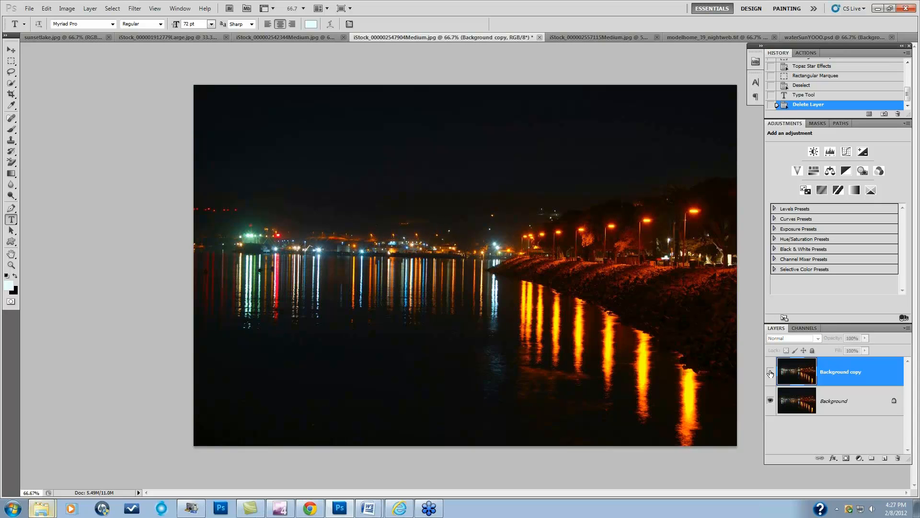
{"action": "left_click", "coordinate": [771, 373]}
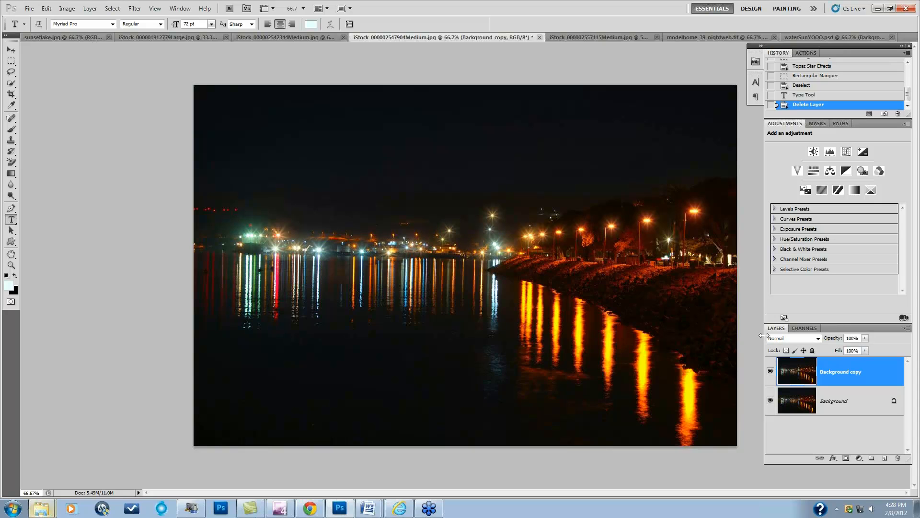
- Delete the edited Background copy layer of the harbour photo and make a fresh duplicate of the Background layer
{"action": "key", "text": "ctrl+plus"}
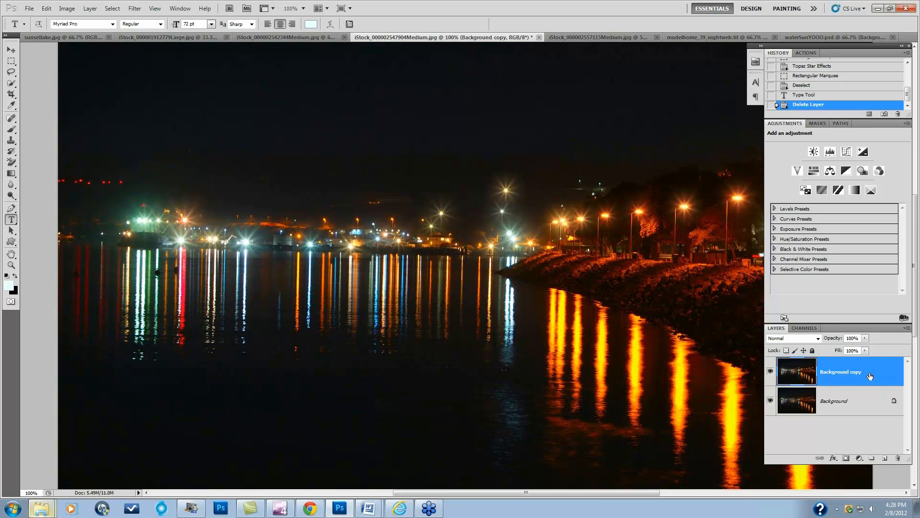
{"action": "left_click_drag", "start_coordinate": [874, 375], "coordinate": [896, 457]}
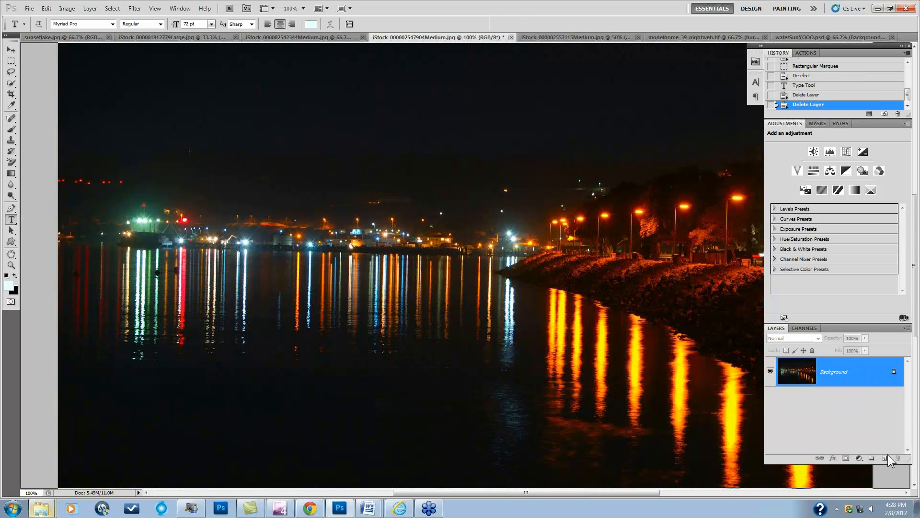
{"action": "left_click_drag", "start_coordinate": [870, 376], "coordinate": [884, 457]}
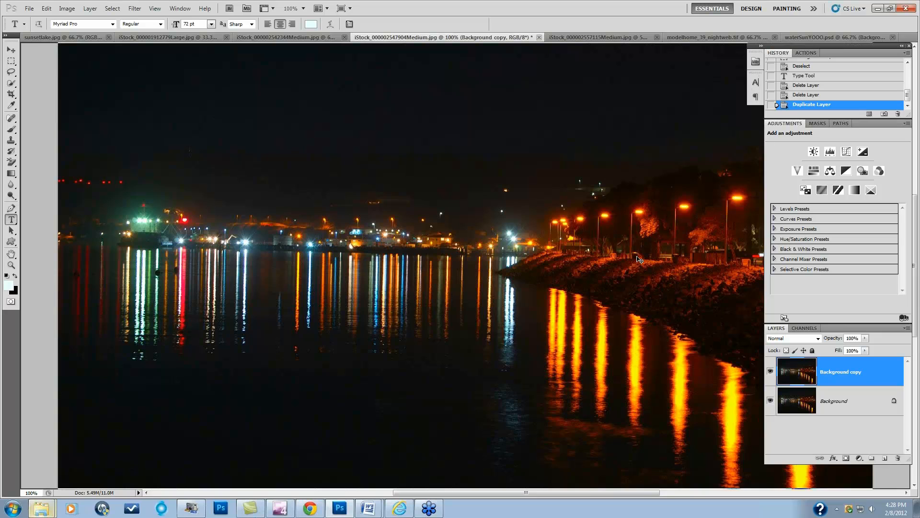
{"action": "key", "text": "ctrl+minus"}
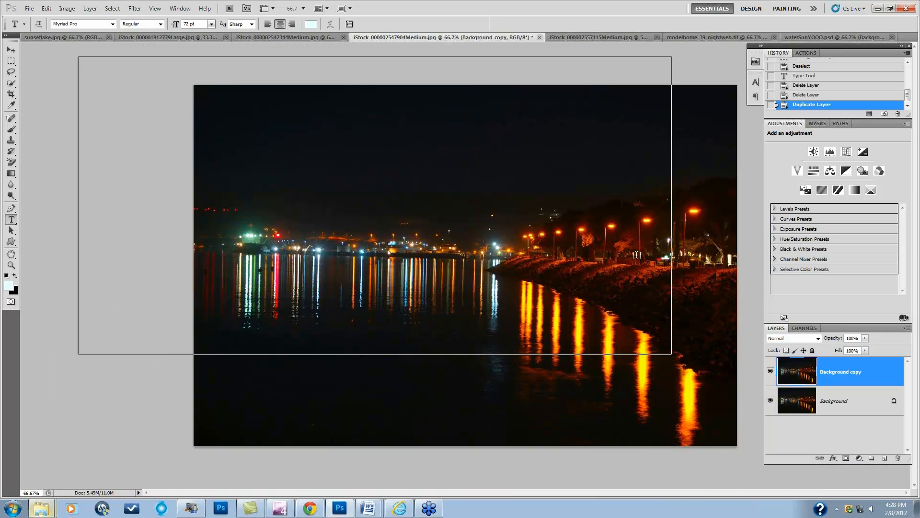
{"action": "left_click", "coordinate": [615, 469]}
{"action": "left_click_drag", "start_coordinate": [858, 376], "coordinate": [899, 458]}
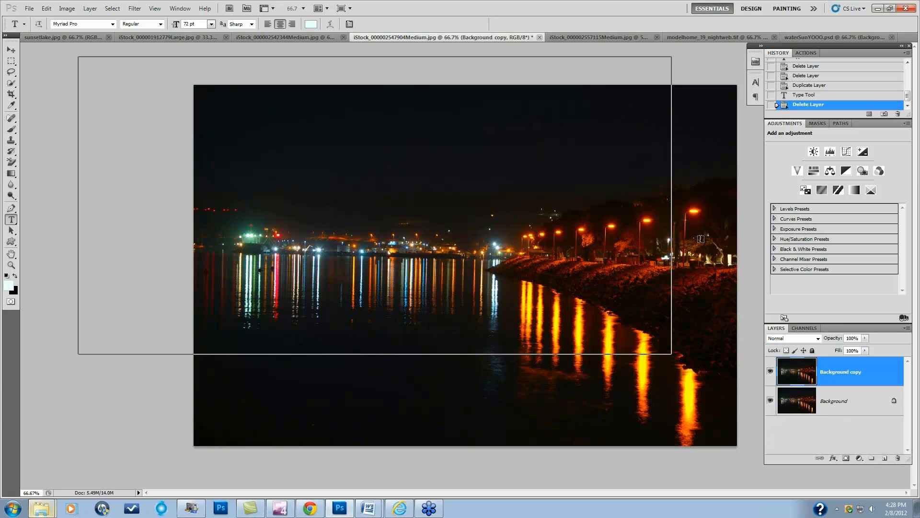
{"action": "left_click", "coordinate": [11, 50]}
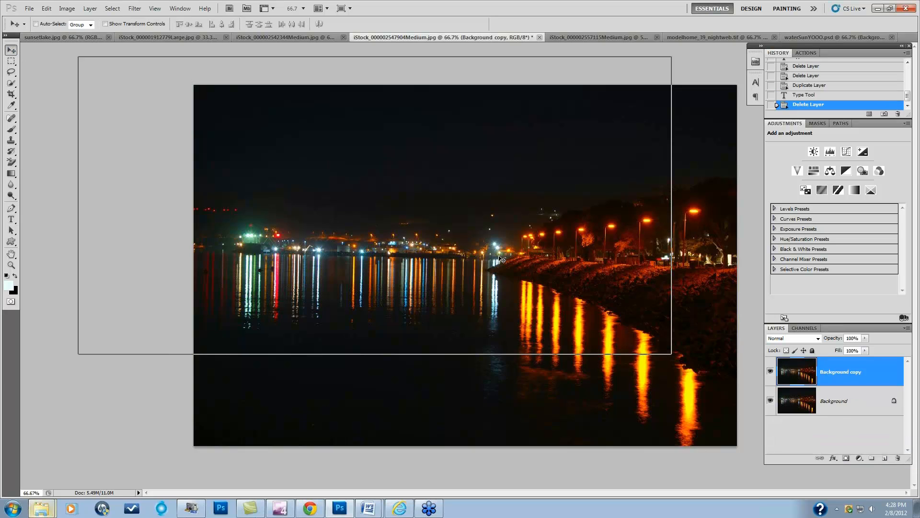
{"action": "left_click_drag", "start_coordinate": [688, 248], "coordinate": [665, 244]}
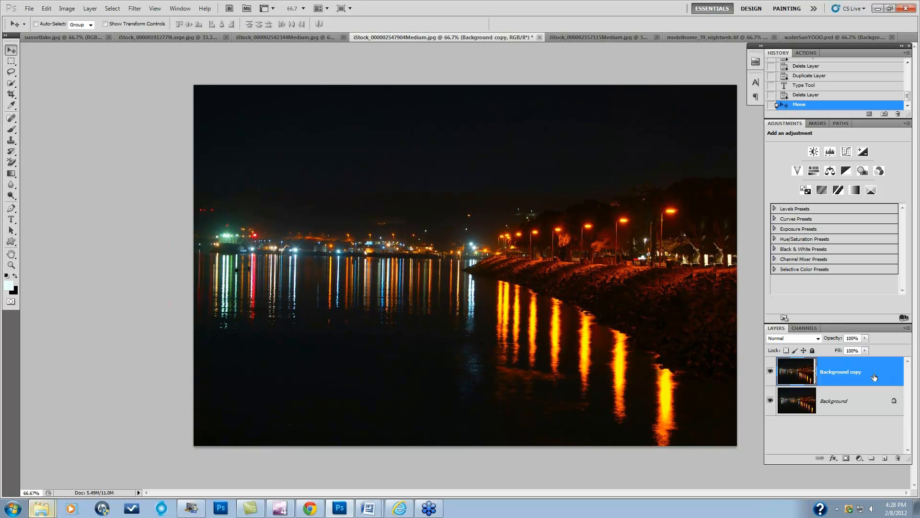
{"action": "left_click", "coordinate": [811, 95]}
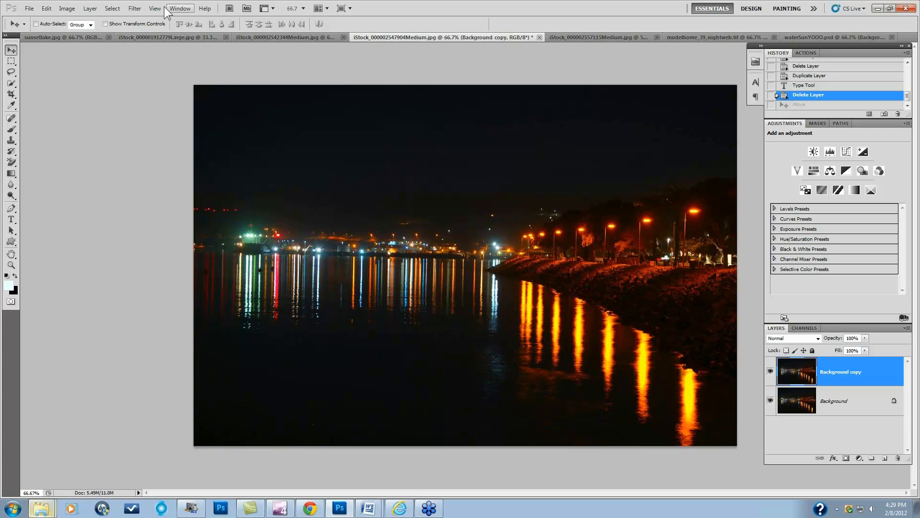
{"action": "left_click", "coordinate": [134, 8]}
{"action": "mouse_move", "coordinate": [151, 218]}
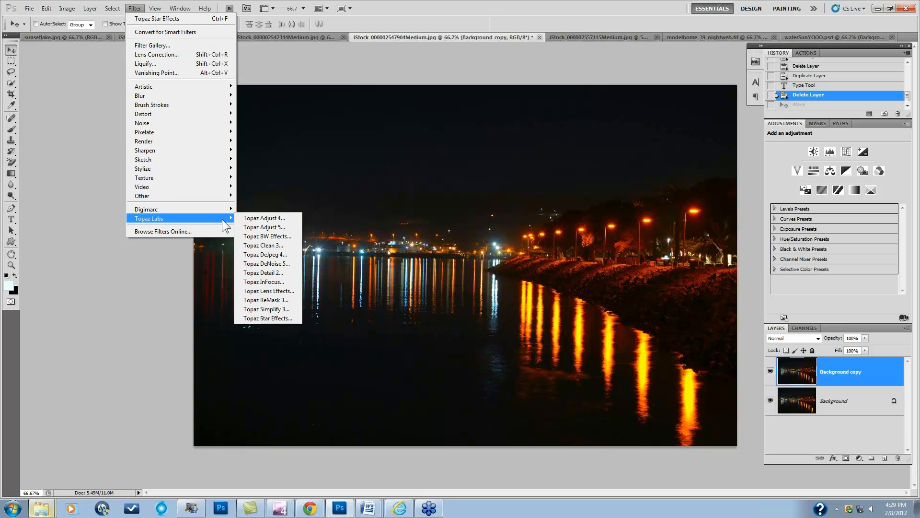
{"action": "left_click", "coordinate": [268, 319]}
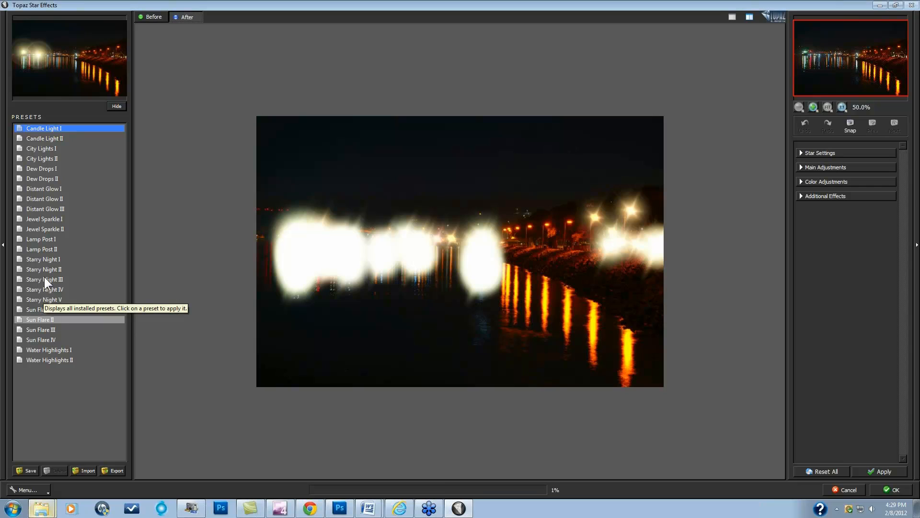
{"action": "left_click", "coordinate": [47, 240]}
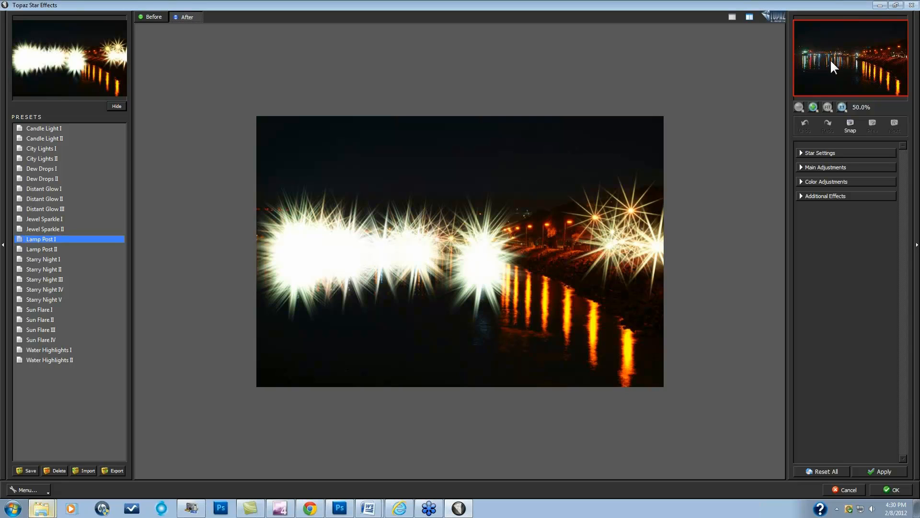
{"action": "left_click", "coordinate": [802, 166]}
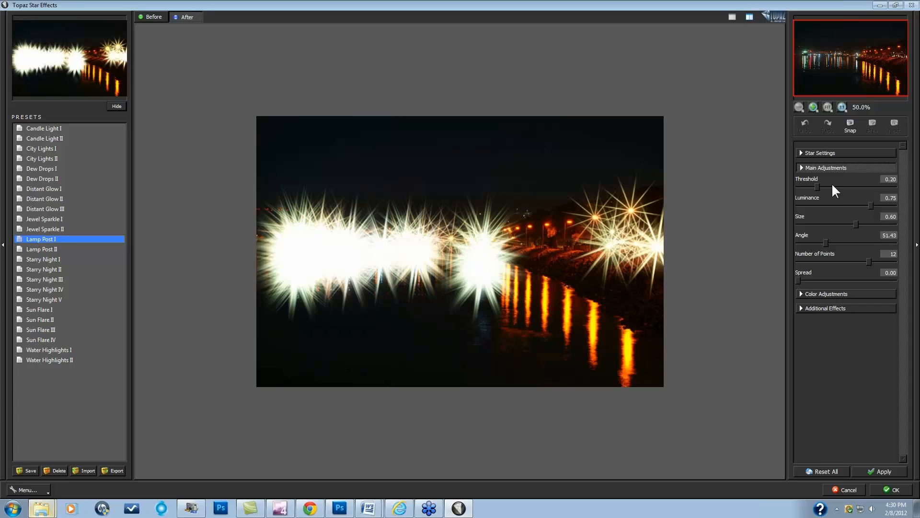
{"action": "left_click", "coordinate": [798, 187]}
{"action": "left_click", "coordinate": [844, 490]}
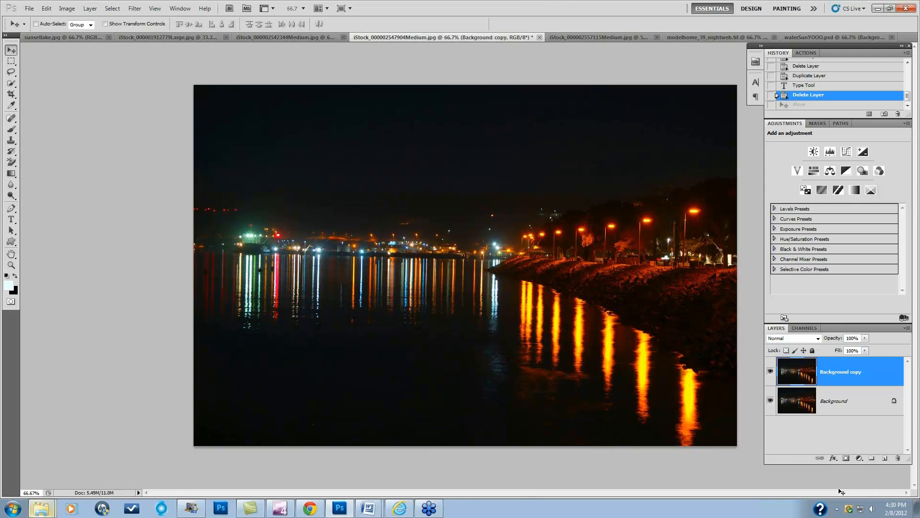
- Select a full-width rectangular band of the harbour photo, from the dark sky down to the shoreline just below the street lamps
{"action": "left_click", "coordinate": [11, 61]}
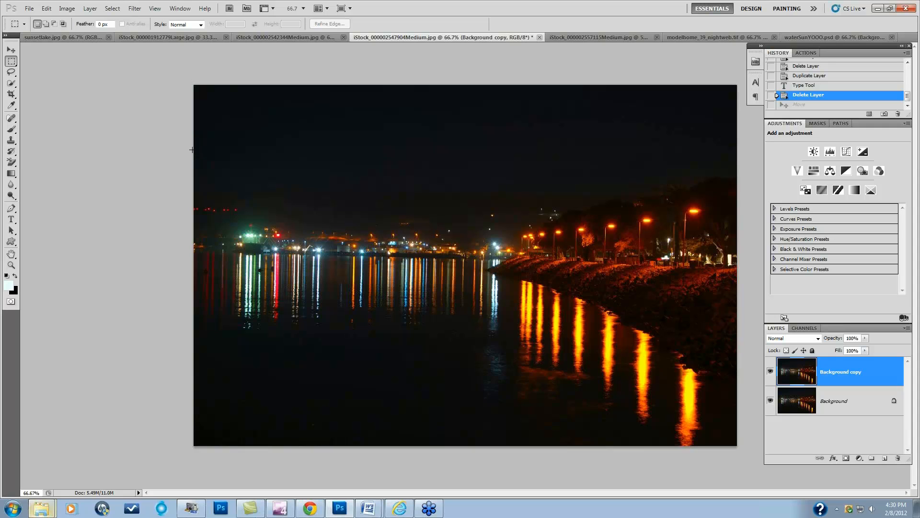
{"action": "left_click_drag", "start_coordinate": [244, 219], "coordinate": [737, 264]}
{"action": "left_click_drag", "start_coordinate": [738, 264], "coordinate": [741, 263]}
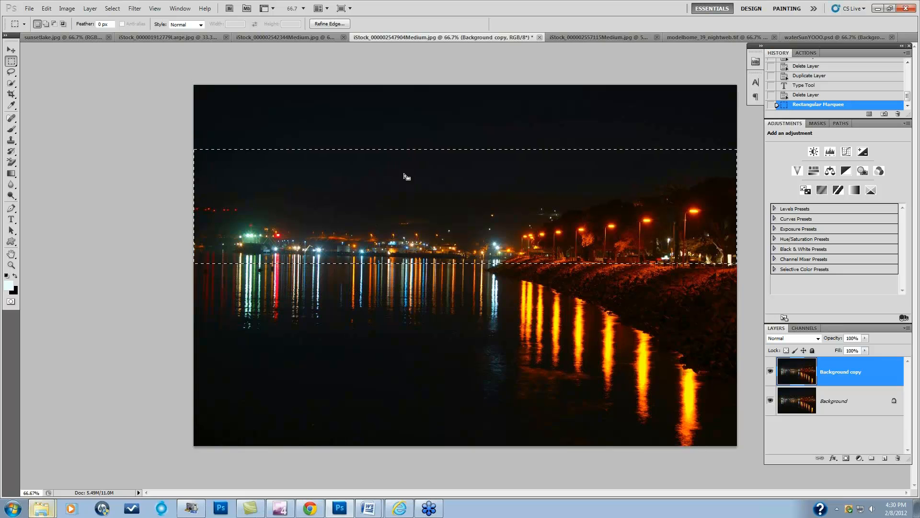
- Open the selected band in Topaz Star Effects, apply the Lamp Post I preset and compare it with the original
{"action": "left_click", "coordinate": [135, 9]}
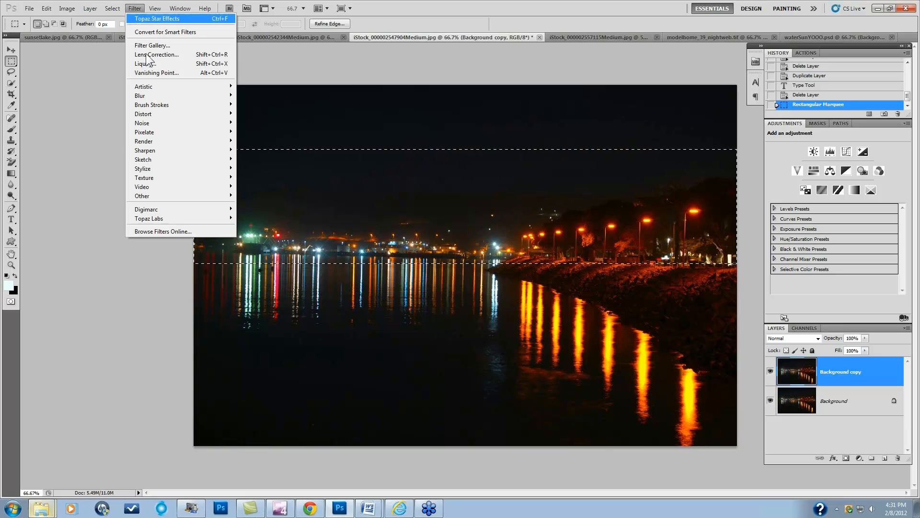
{"action": "mouse_move", "coordinate": [225, 219]}
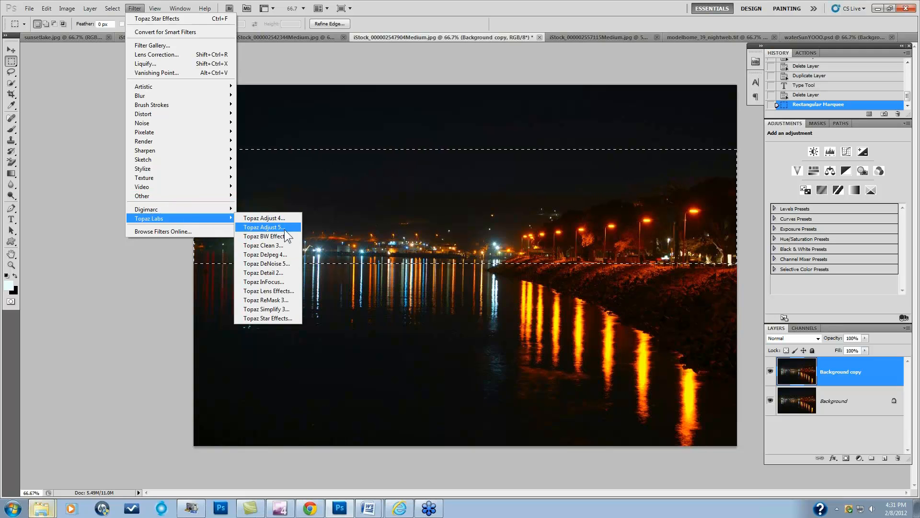
{"action": "left_click", "coordinate": [267, 318]}
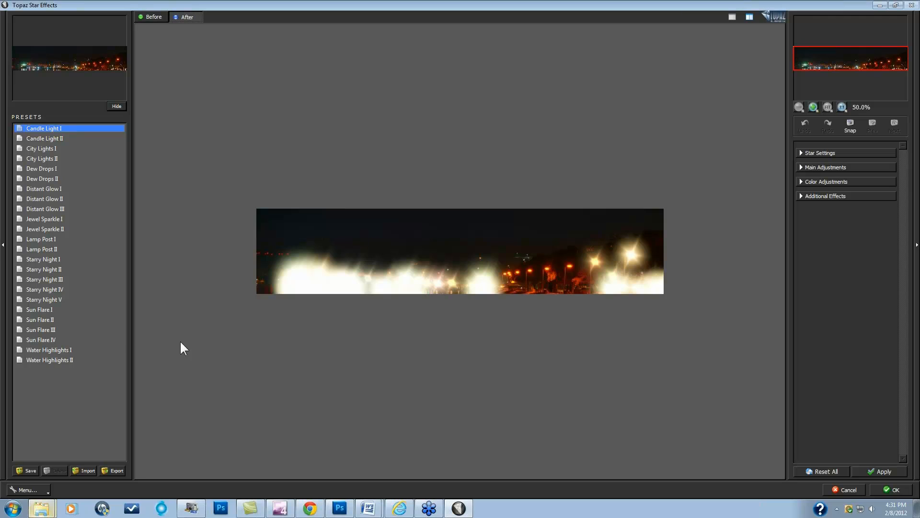
{"action": "left_click", "coordinate": [43, 236]}
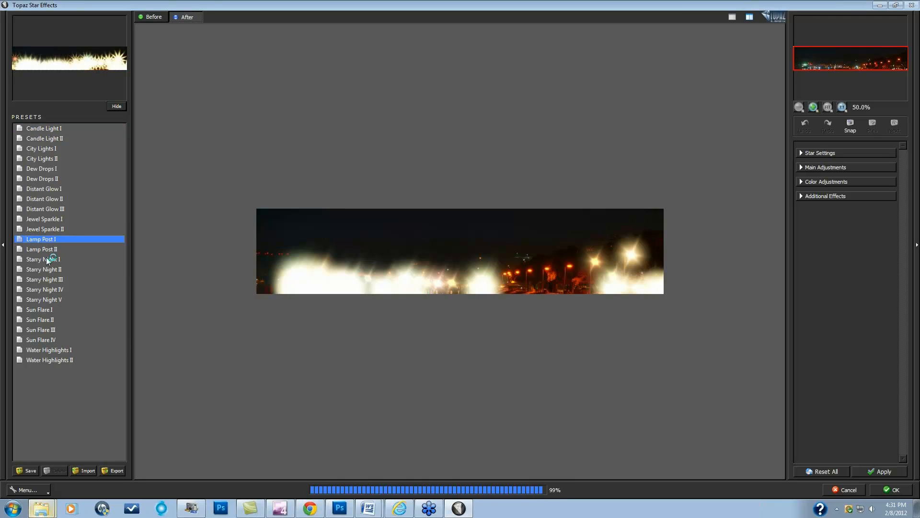
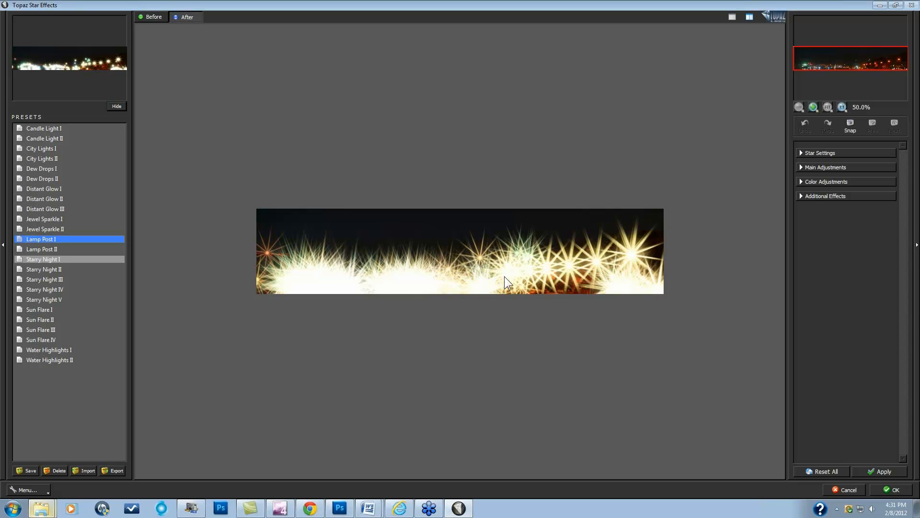
{"action": "key", "text": "space"}
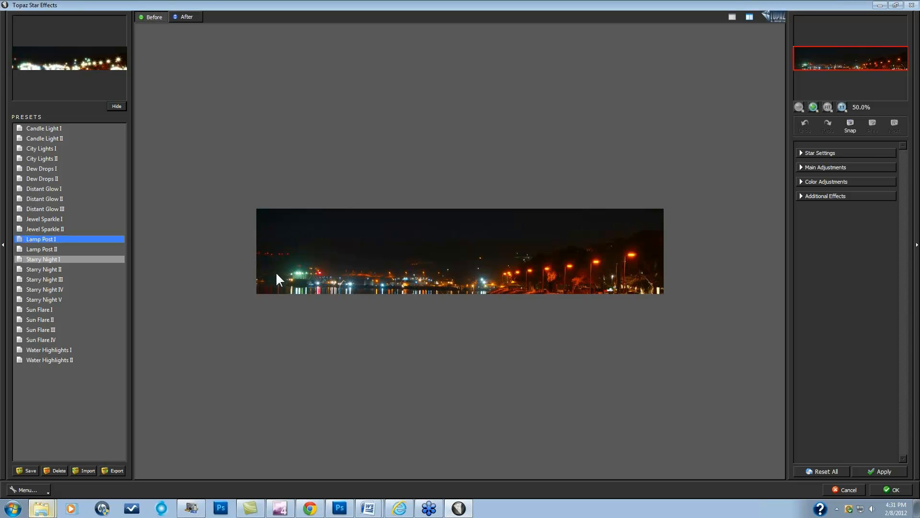
{"action": "key", "text": "space"}
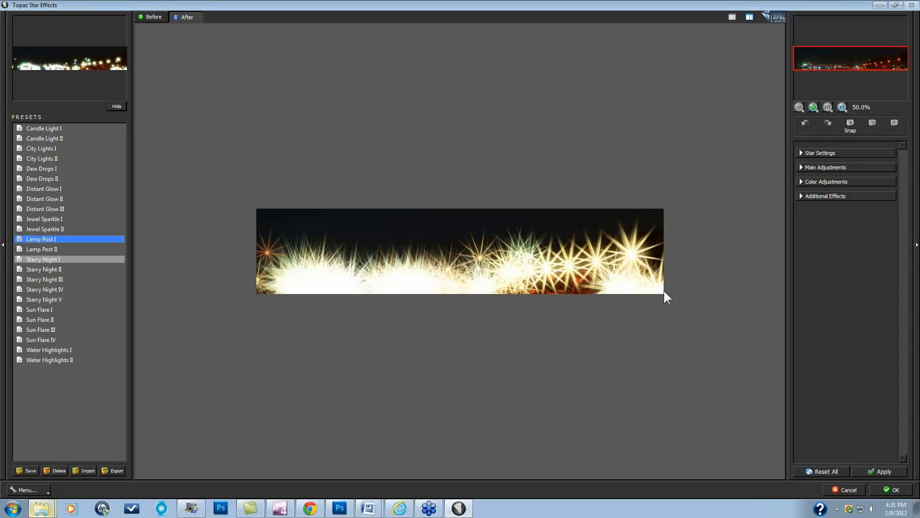
- Raise the star Threshold to 1.00 in the main adjustments
{"action": "left_click", "coordinate": [800, 168]}
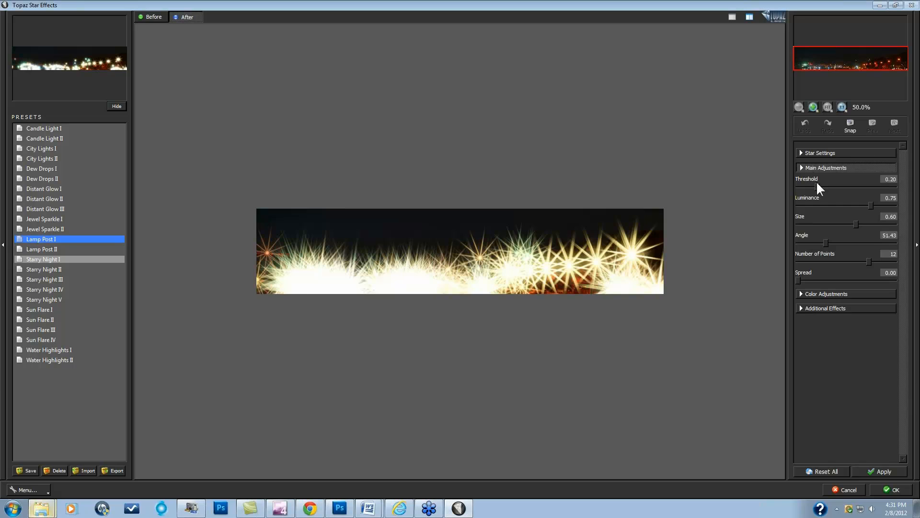
{"action": "left_click_drag", "start_coordinate": [817, 187], "coordinate": [911, 188]}
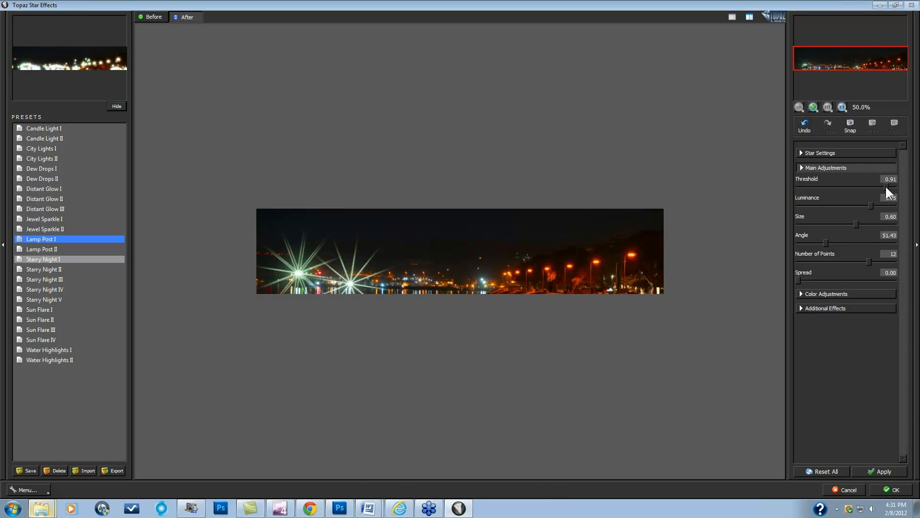
{"action": "left_click_drag", "start_coordinate": [885, 186], "coordinate": [871, 182]}
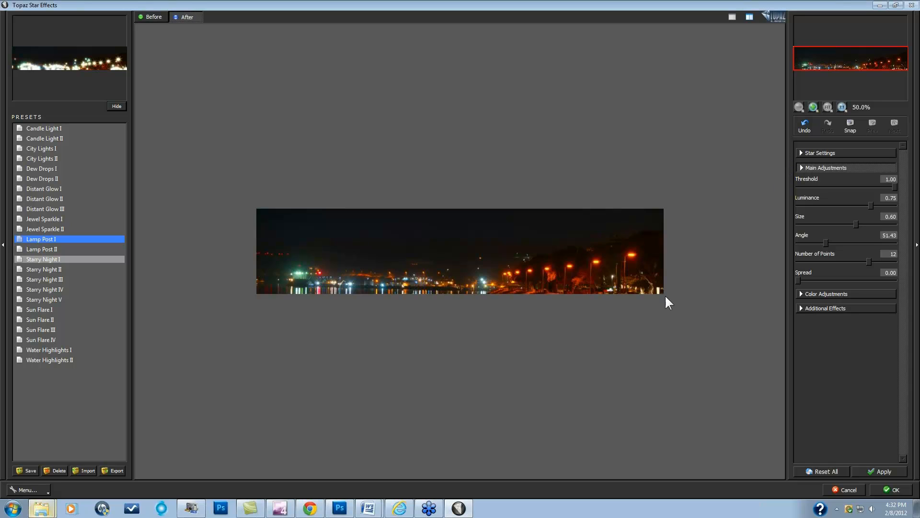
- Add a Traditional Star manually to the rightmost street lamp with a brush size of 12
{"action": "left_click", "coordinate": [801, 153]}
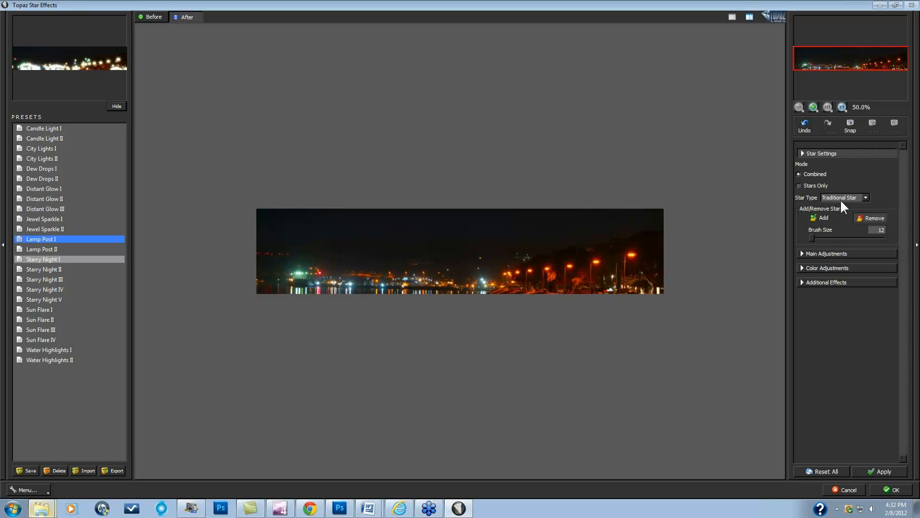
{"action": "left_click", "coordinate": [865, 198]}
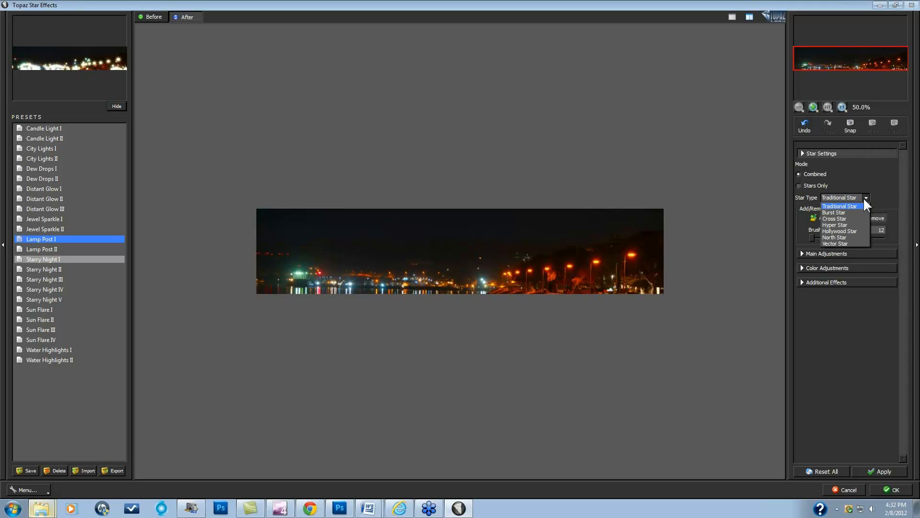
{"action": "left_click", "coordinate": [882, 188]}
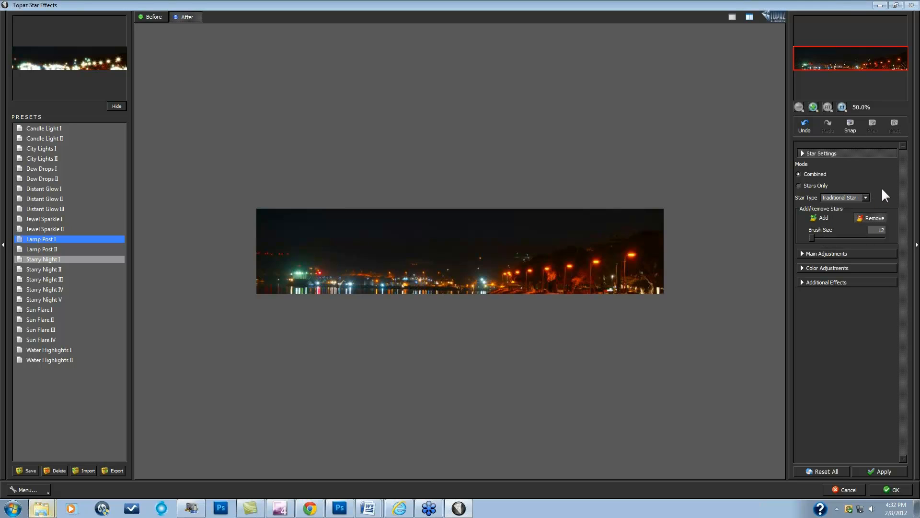
{"action": "left_click", "coordinate": [822, 218]}
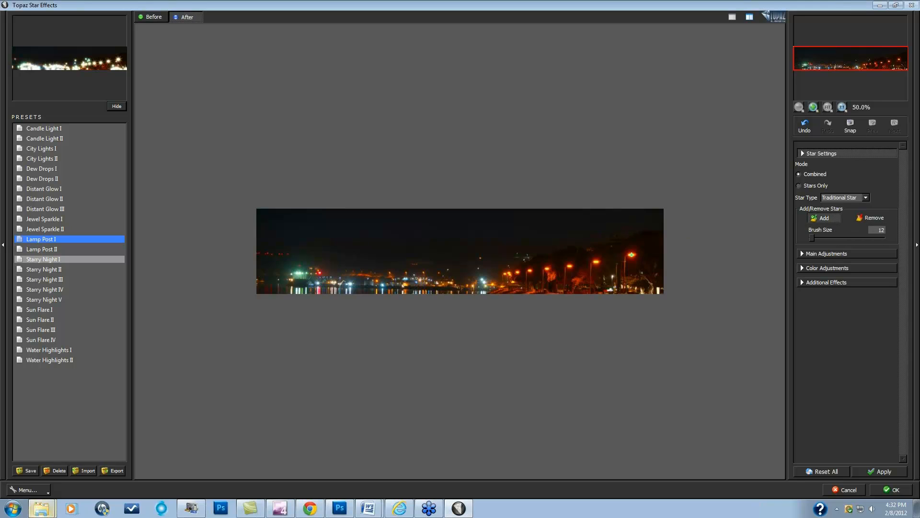
{"action": "left_click", "coordinate": [631, 255]}
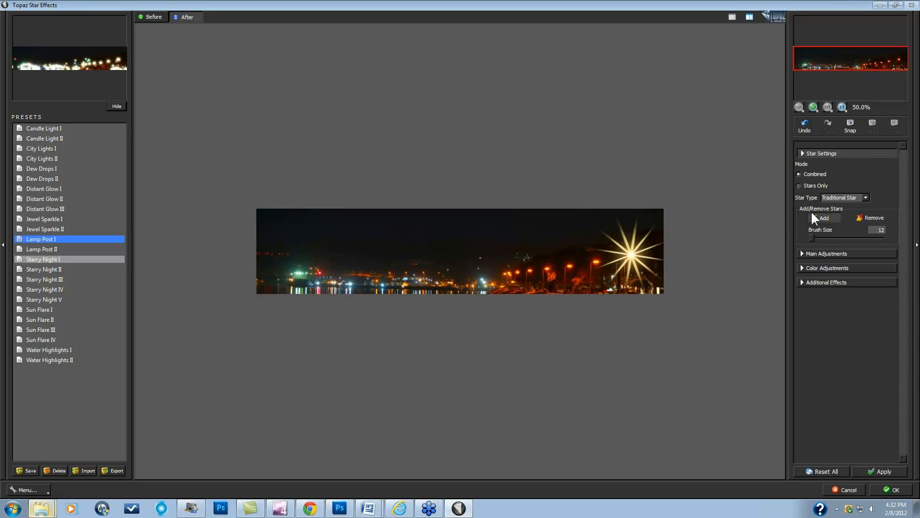
- Change the star type to Hollywood Star and inspect the rightmost lamp's star at 100% zoom
{"action": "left_click", "coordinate": [866, 197]}
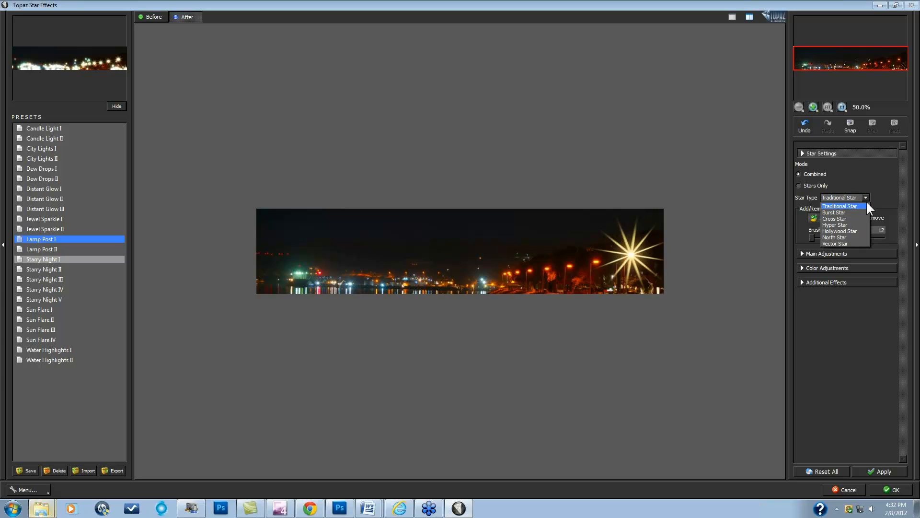
{"action": "left_click", "coordinate": [851, 231]}
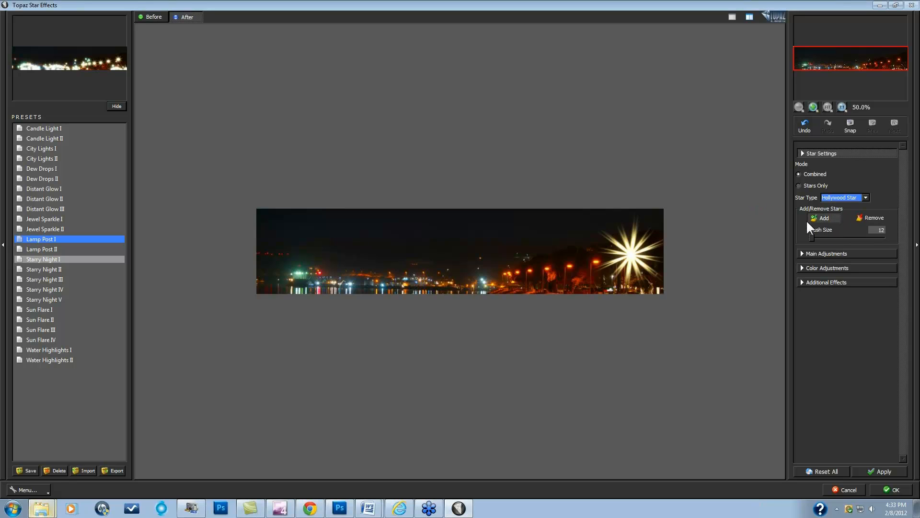
{"action": "left_click", "coordinate": [842, 107]}
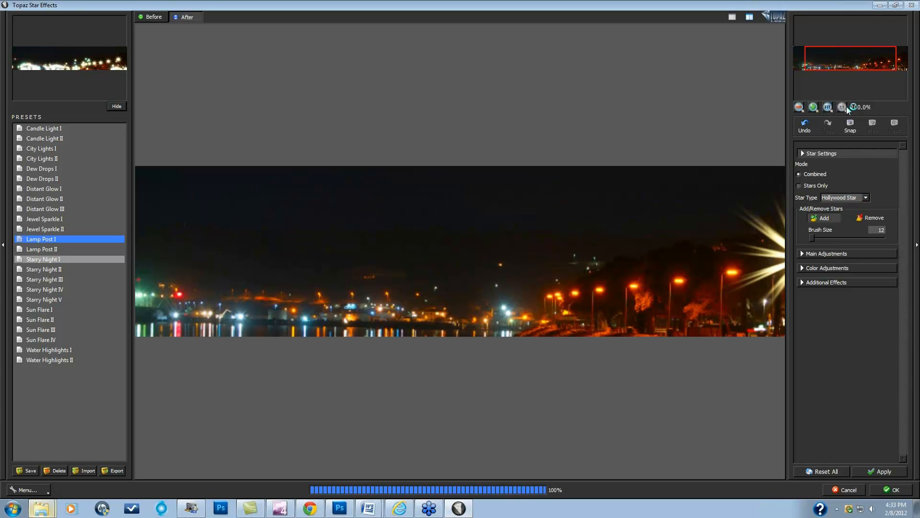
{"action": "left_click_drag", "start_coordinate": [844, 65], "coordinate": [879, 65]}
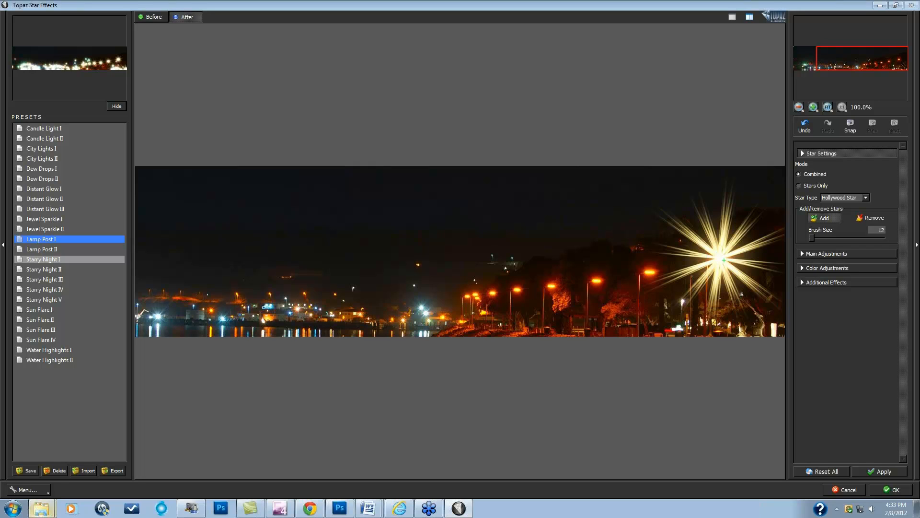
- Show the stars only and set their Ring Flare to 0.33
{"action": "left_click", "coordinate": [798, 186]}
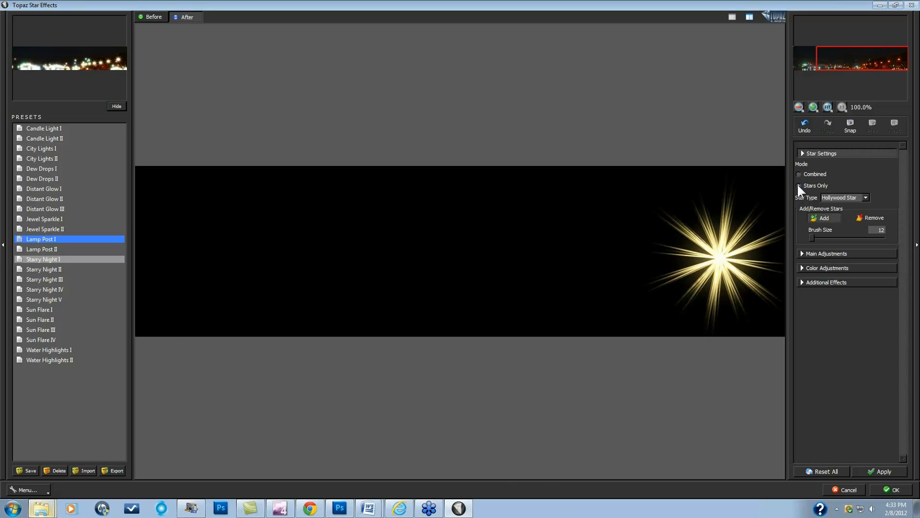
{"action": "left_click", "coordinate": [801, 282]}
{"action": "left_click", "coordinate": [830, 253]}
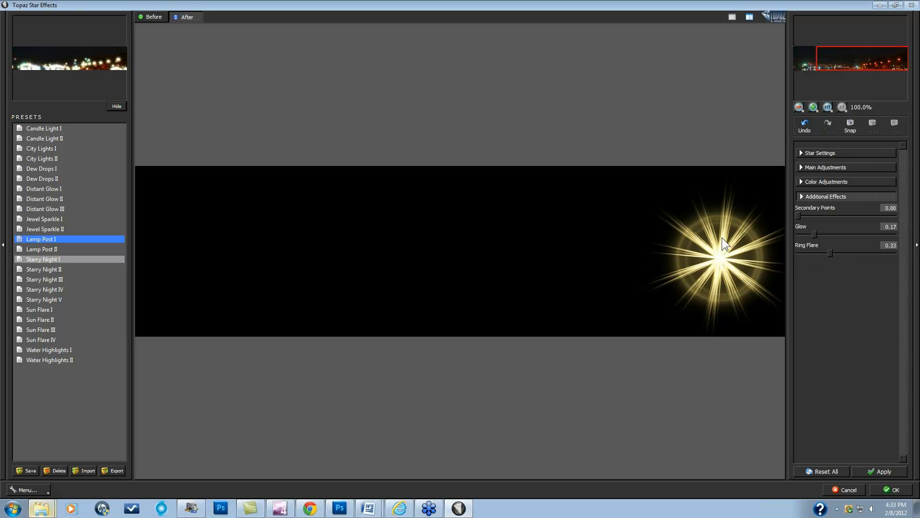
- Thin out the bright core of the rightmost lamp's star by removing surplus stars around its centre with brush size 12
{"action": "left_click", "coordinate": [801, 151]}
{"action": "left_click", "coordinate": [871, 218]}
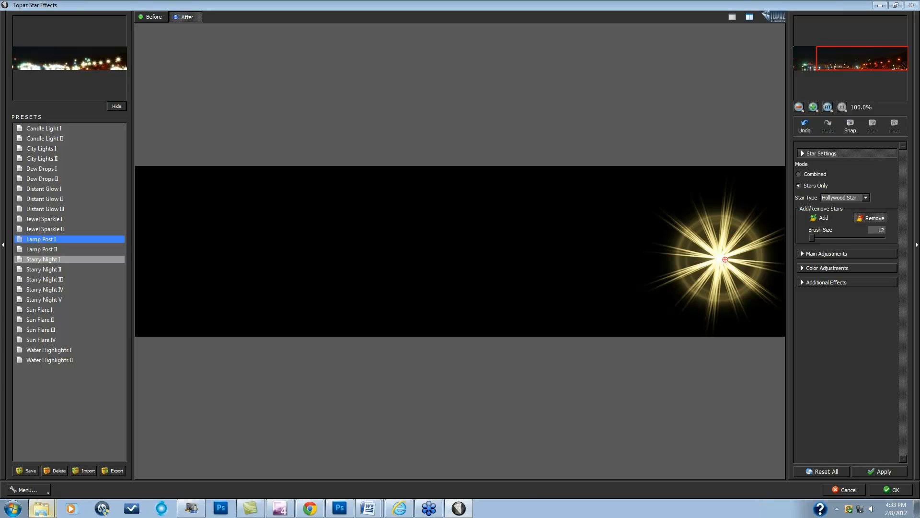
{"action": "left_click", "coordinate": [729, 261]}
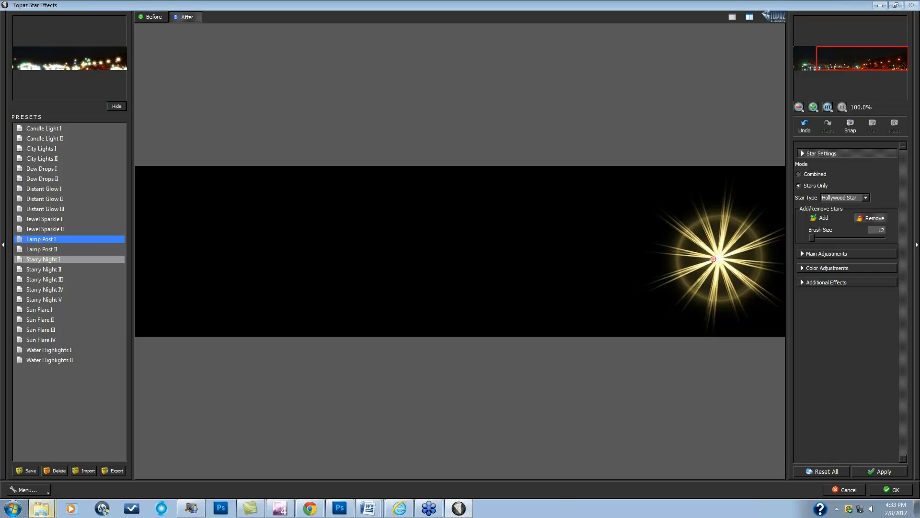
{"action": "left_click", "coordinate": [713, 266]}
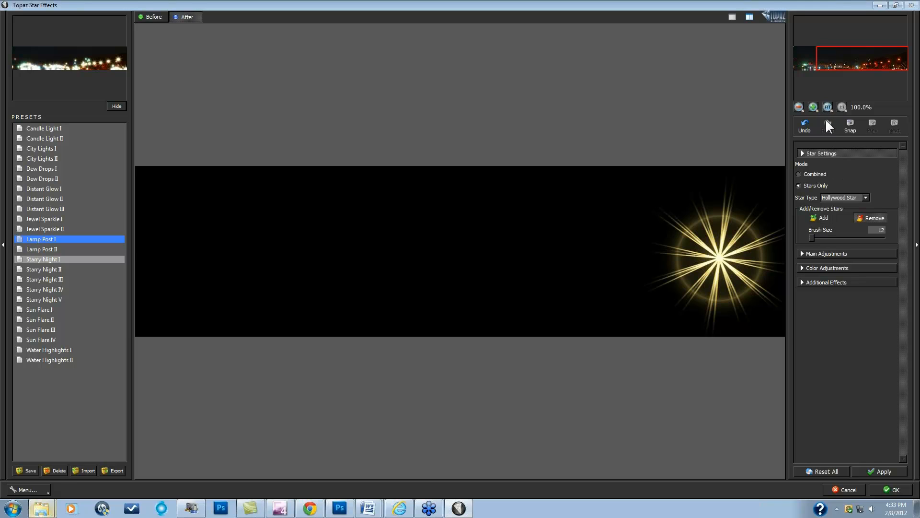
- Return to Combined mode and add stars to the next two street lamps along the shore with brush size 10
{"action": "left_click", "coordinate": [820, 217]}
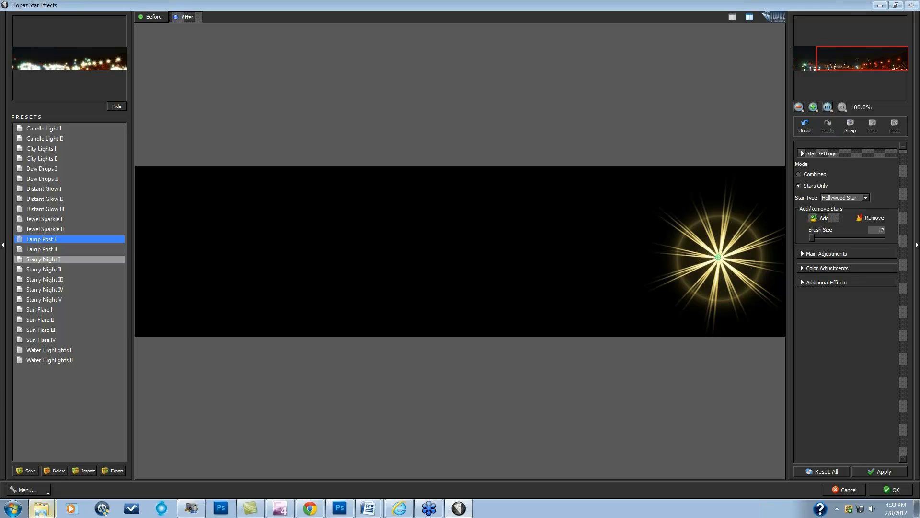
{"action": "left_click", "coordinate": [798, 174]}
{"action": "left_click_drag", "start_coordinate": [812, 238], "coordinate": [810, 235]}
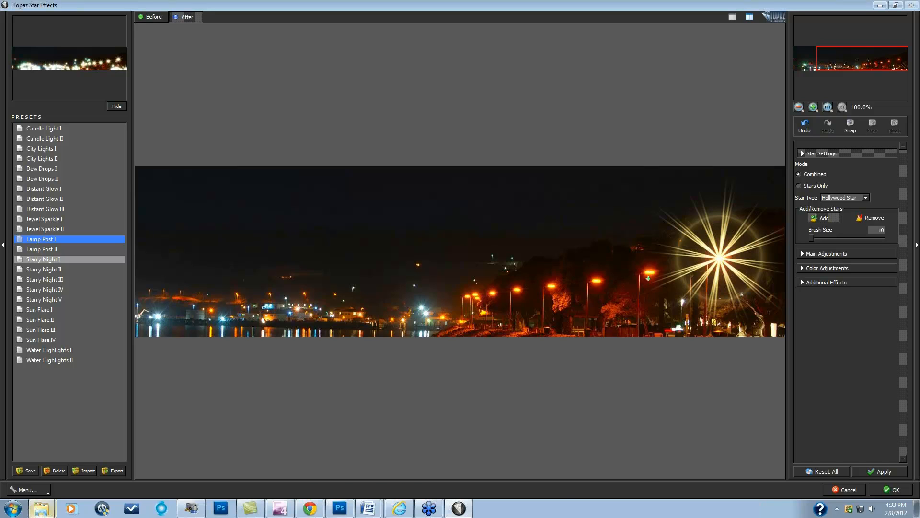
{"action": "left_click", "coordinate": [649, 272]}
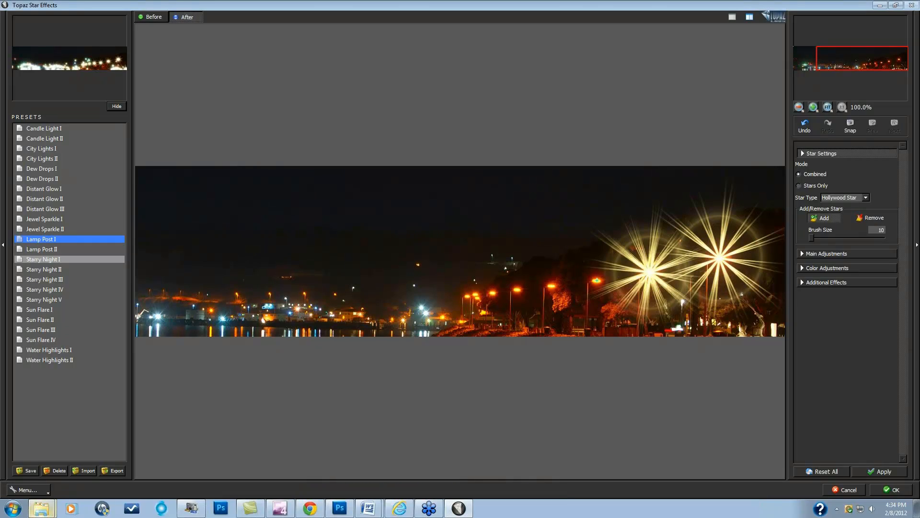
{"action": "left_click", "coordinate": [596, 280]}
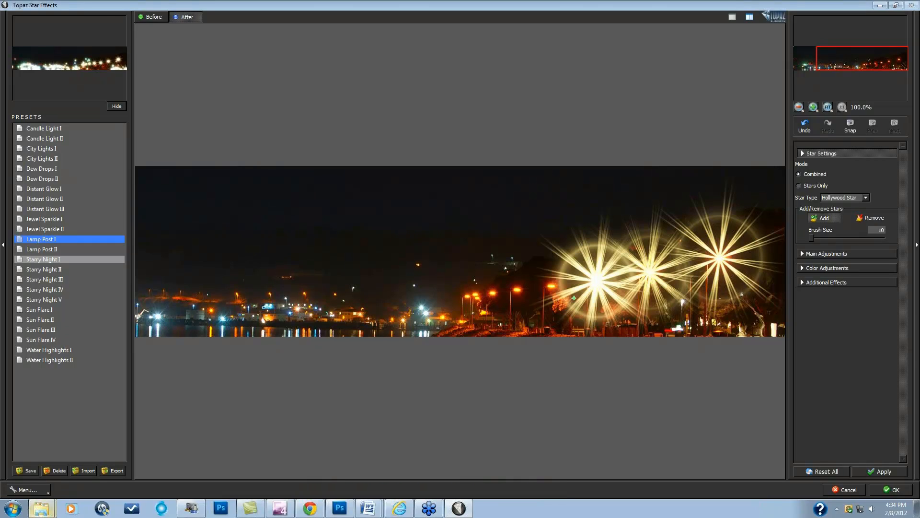
- Add Hollywood stars to the four remaining street lamps along the shore, ending at the lamp nearest the harbour
{"action": "left_click", "coordinate": [552, 286]}
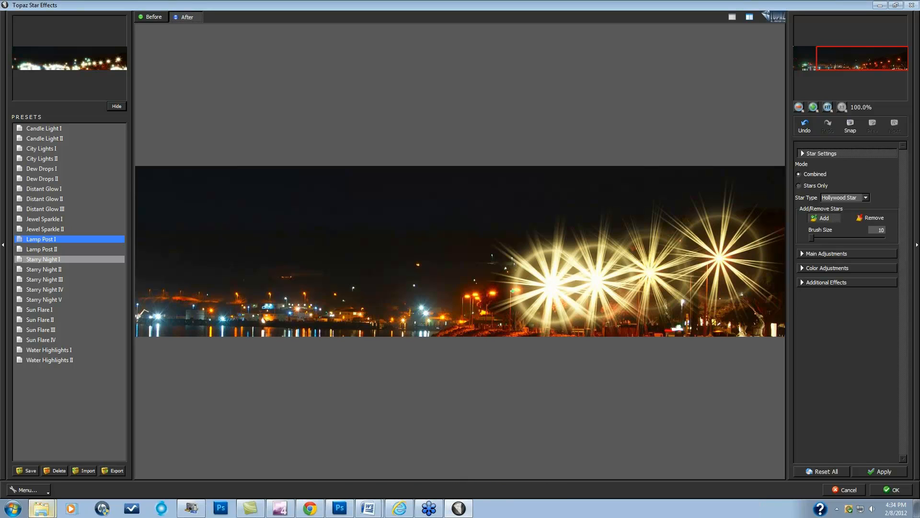
{"action": "left_click", "coordinate": [517, 289]}
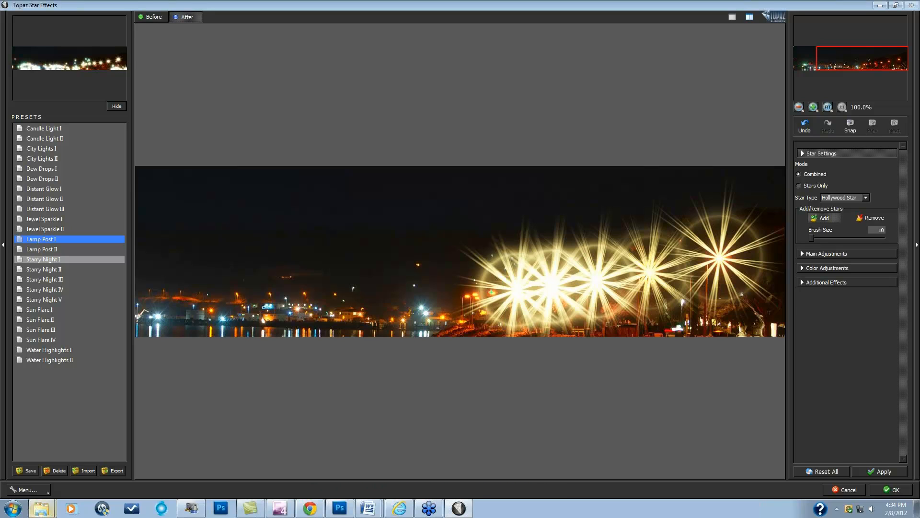
{"action": "left_click", "coordinate": [492, 292]}
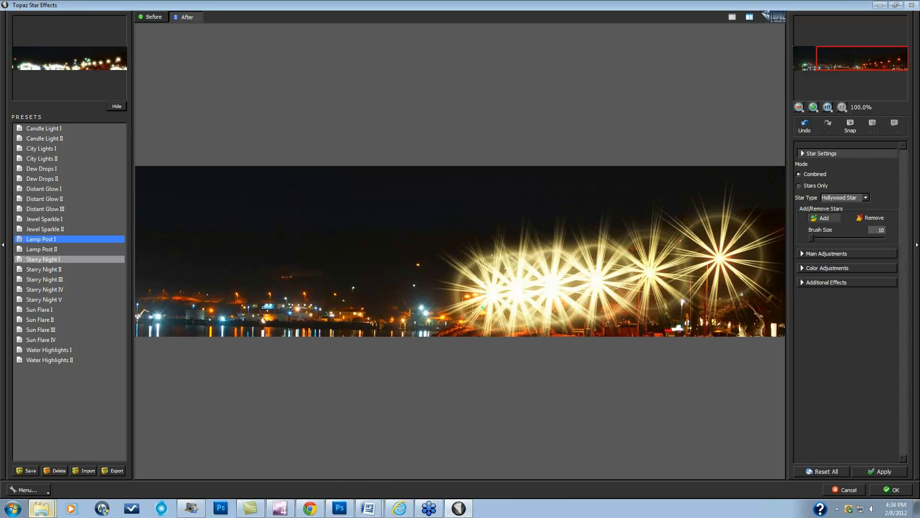
{"action": "left_click", "coordinate": [476, 294]}
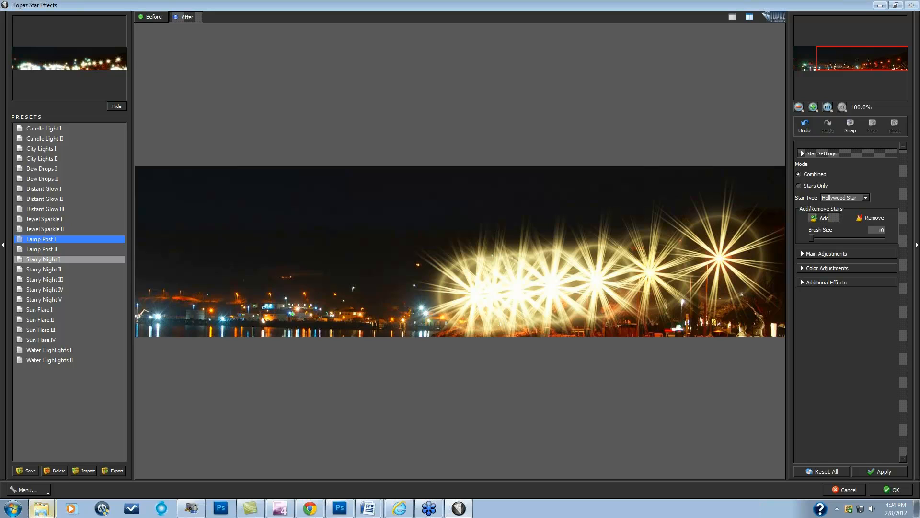
- Add Hollywood stars to the brightest lights across the harbour waterfront with brush size 10
{"action": "left_click", "coordinate": [290, 312]}
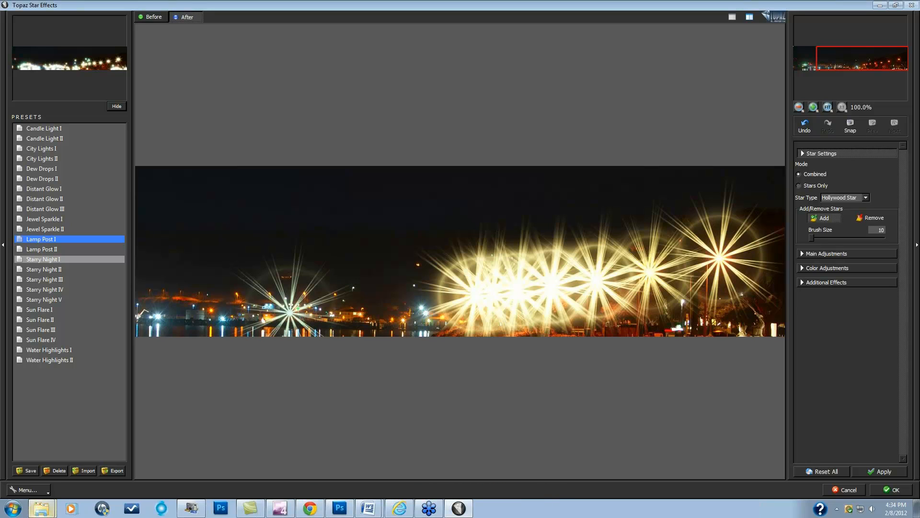
{"action": "left_click", "coordinate": [298, 307]}
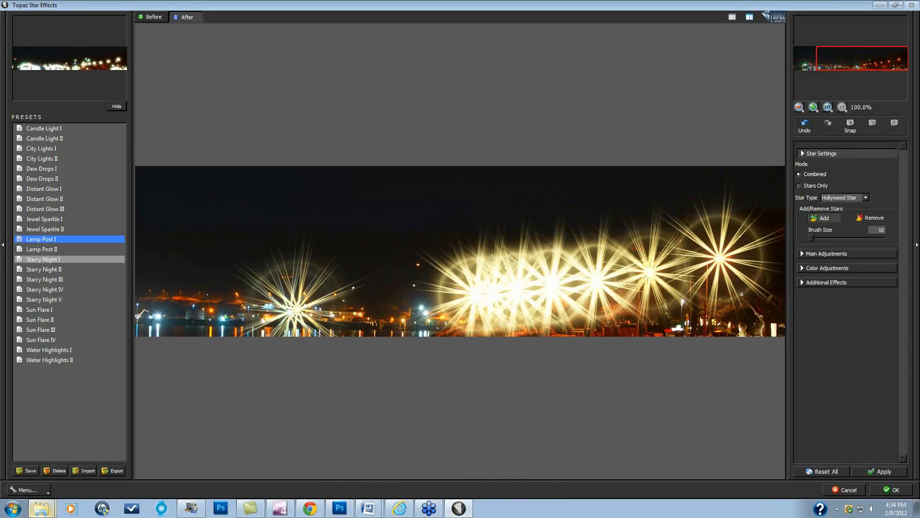
{"action": "left_click", "coordinate": [222, 318]}
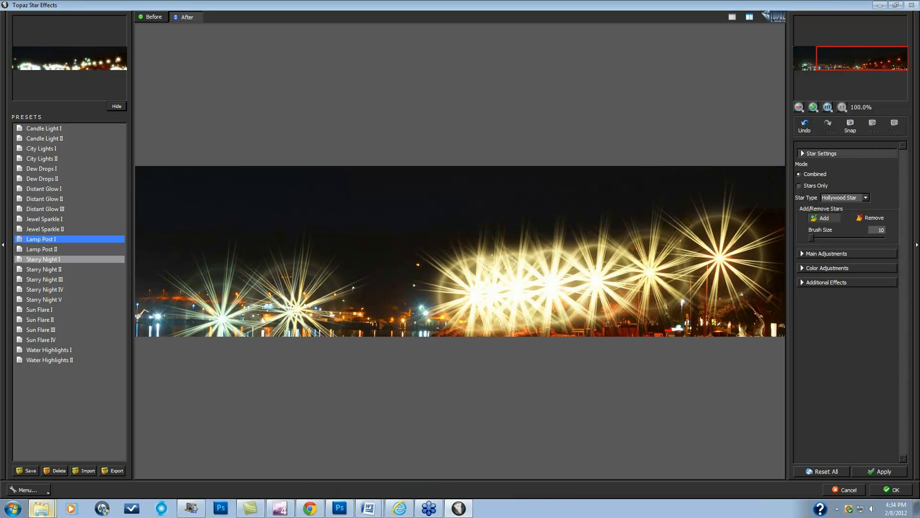
{"action": "left_click", "coordinate": [426, 313]}
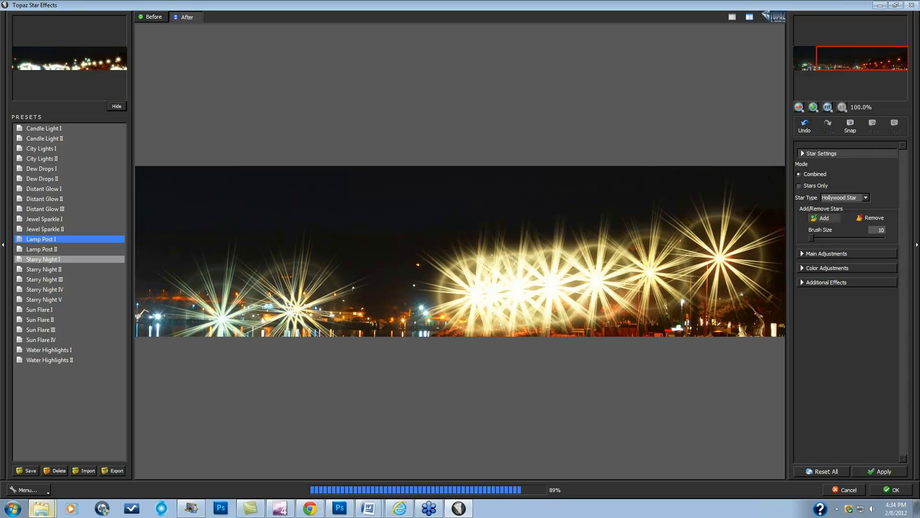
{"action": "left_click", "coordinate": [388, 339]}
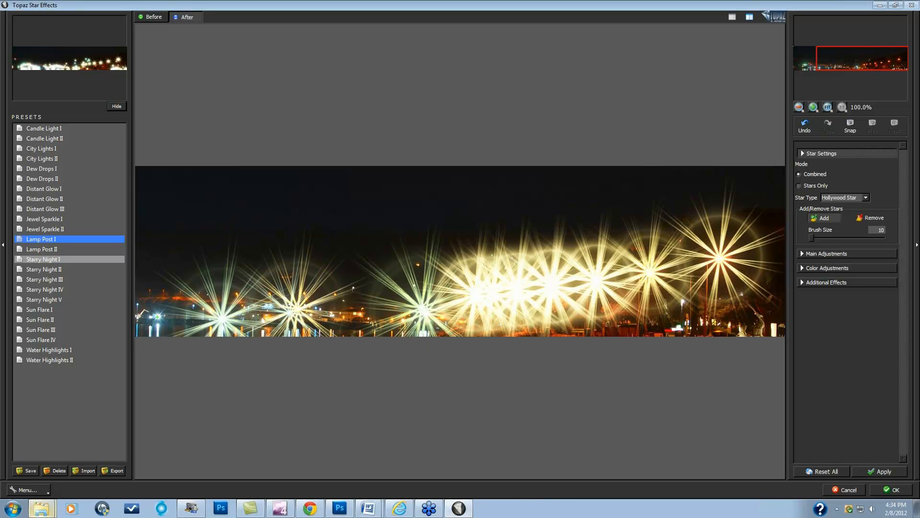
{"action": "left_click", "coordinate": [157, 316]}
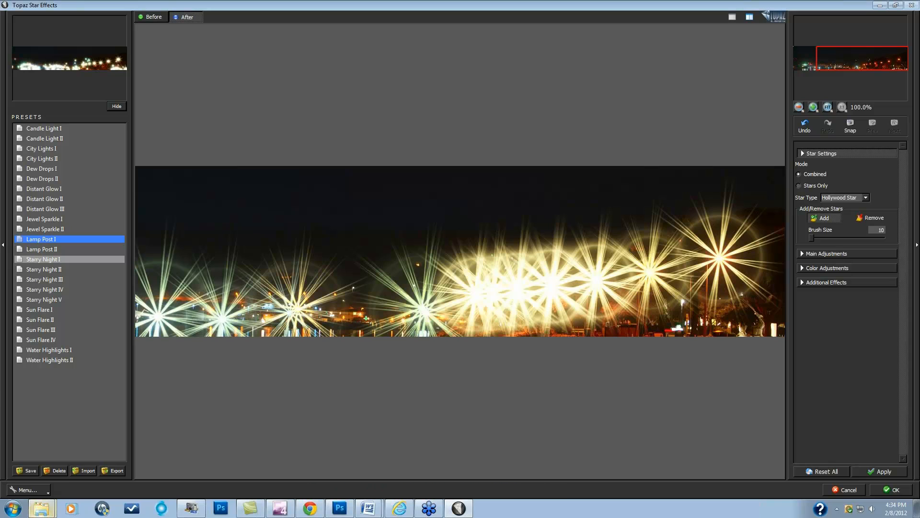
{"action": "left_click", "coordinate": [368, 319]}
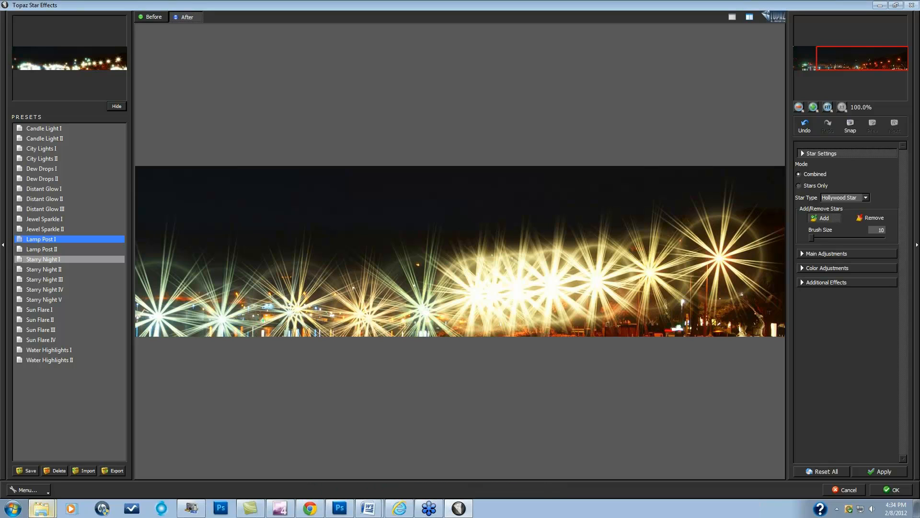
{"action": "left_click", "coordinate": [263, 321]}
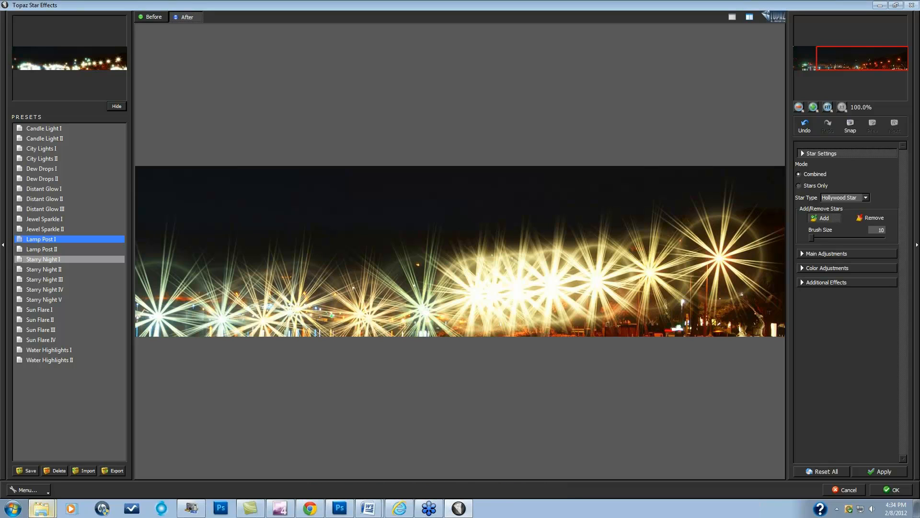
- Show the stars only and remove surplus stars around the centres of the second, third and fourth shore lamps from the right
{"action": "left_click", "coordinate": [867, 218]}
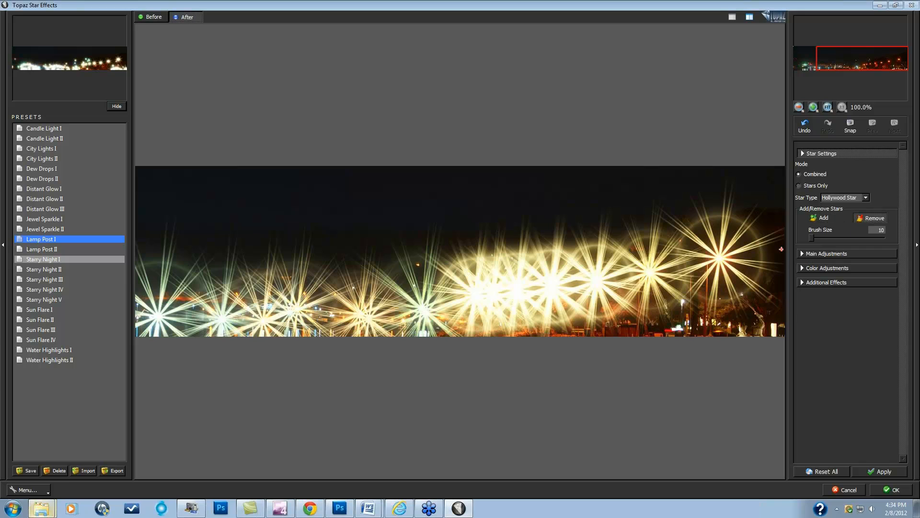
{"action": "left_click", "coordinate": [799, 186]}
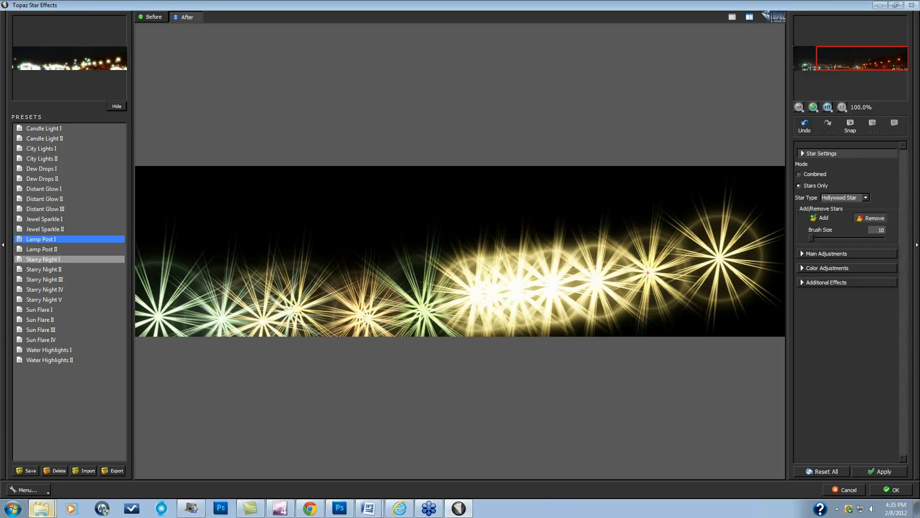
{"action": "left_click", "coordinate": [647, 272]}
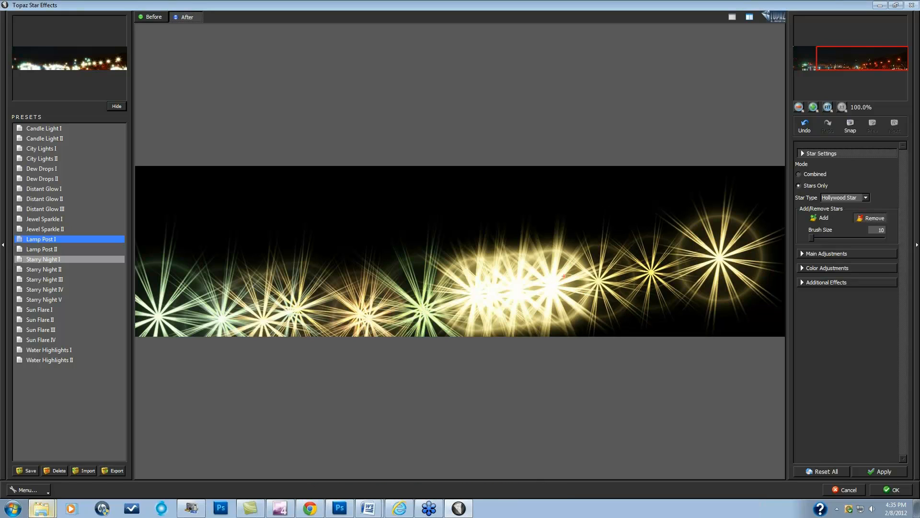
{"action": "left_click", "coordinate": [555, 283]}
{"action": "left_click", "coordinate": [554, 288]}
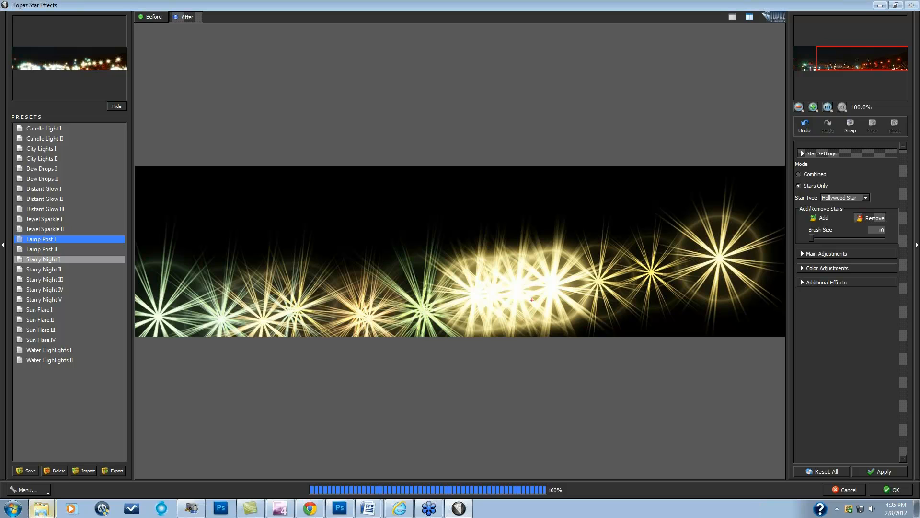
{"action": "left_click", "coordinate": [531, 294]}
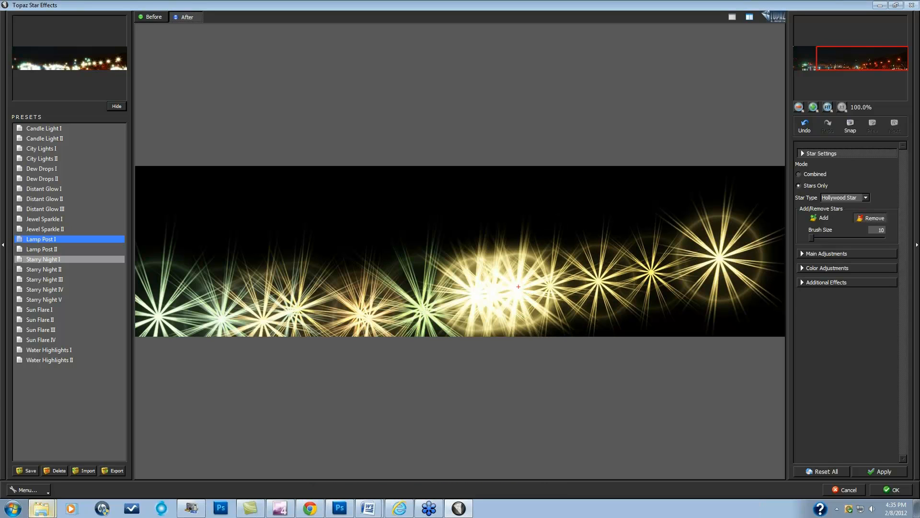
- Thin out the overlapping bright cores of the three leftmost shore lamps by removing surplus stars with brush size 10
{"action": "left_click", "coordinate": [518, 287]}
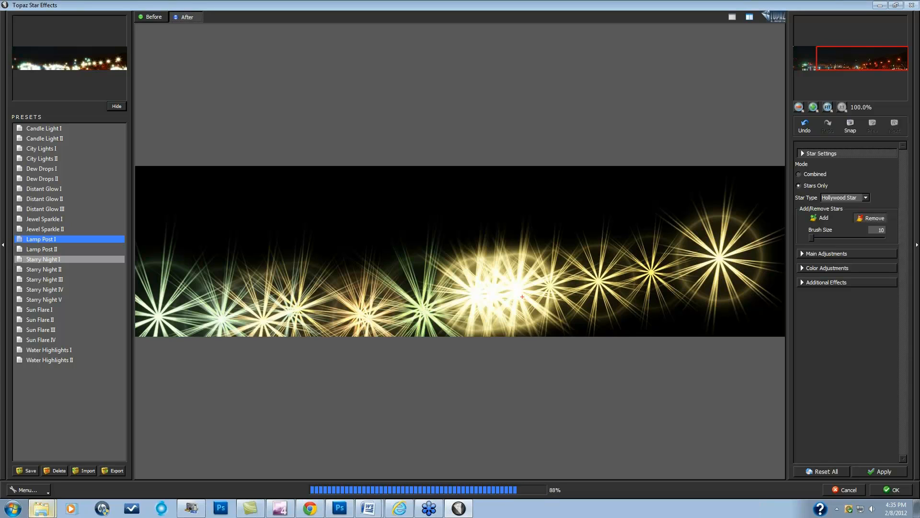
{"action": "left_click", "coordinate": [520, 293]}
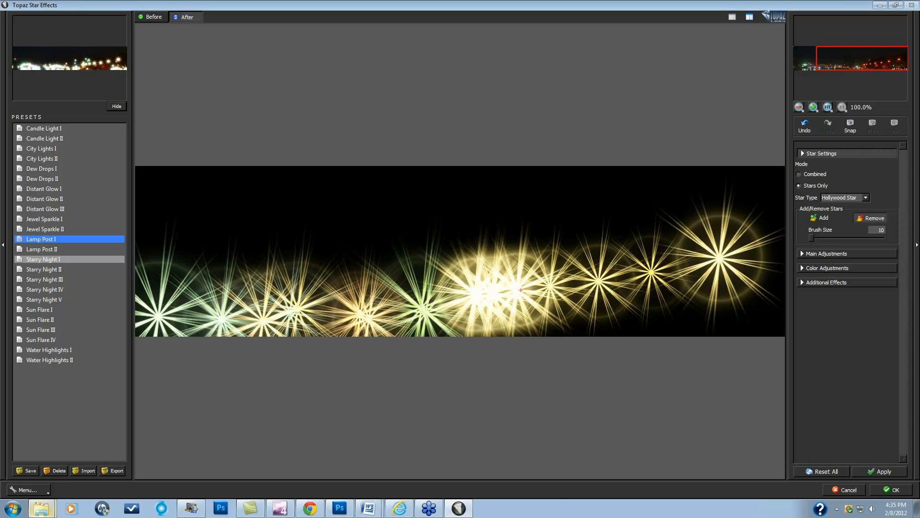
{"action": "left_click", "coordinate": [520, 289]}
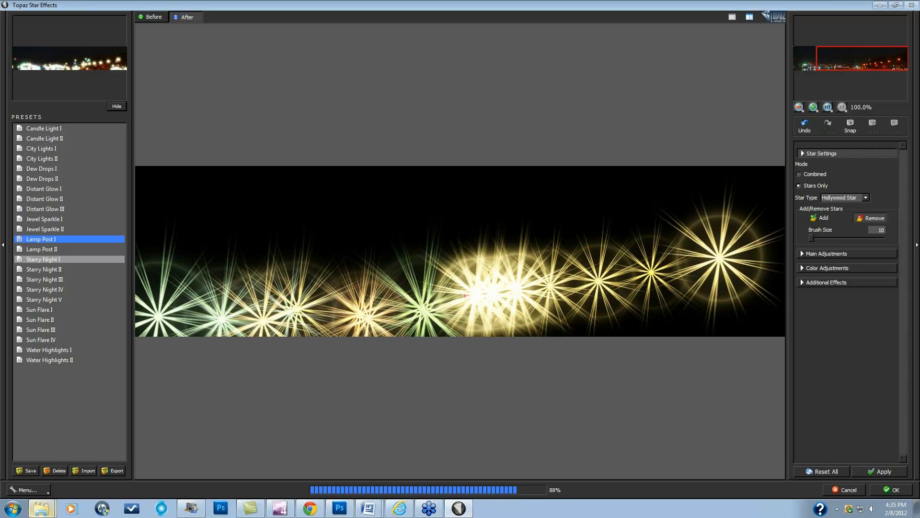
{"action": "left_click", "coordinate": [474, 295]}
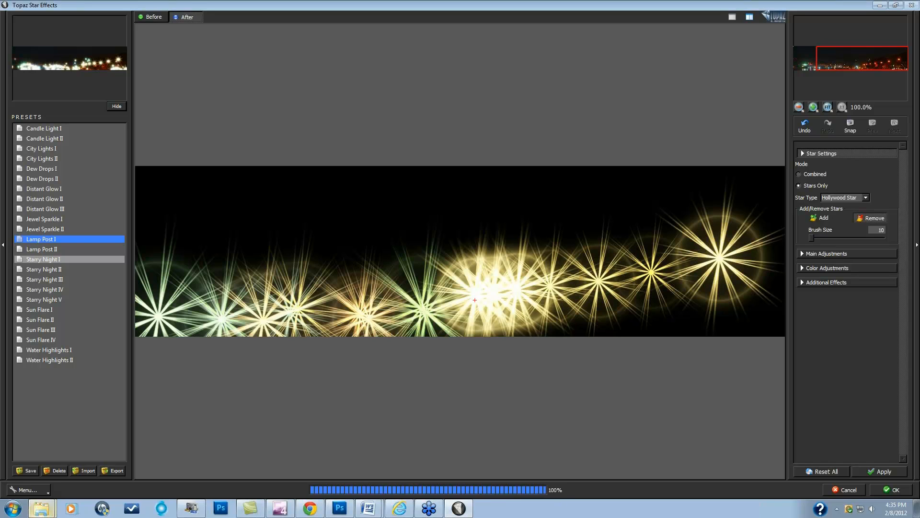
{"action": "left_click", "coordinate": [475, 300]}
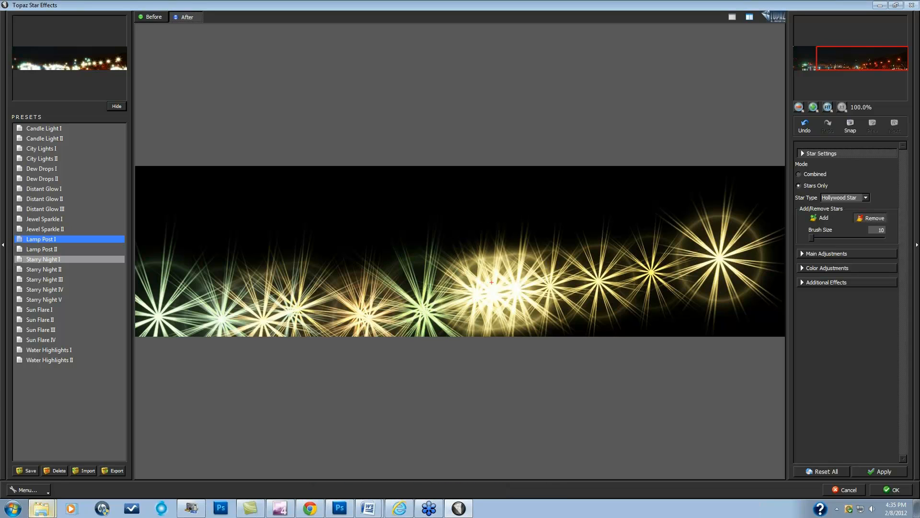
{"action": "left_click", "coordinate": [492, 290]}
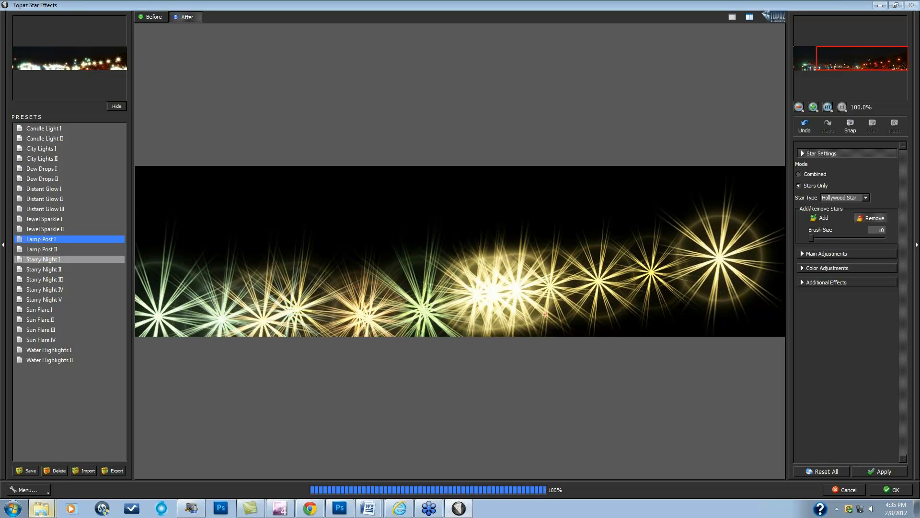
{"action": "left_click", "coordinate": [493, 293]}
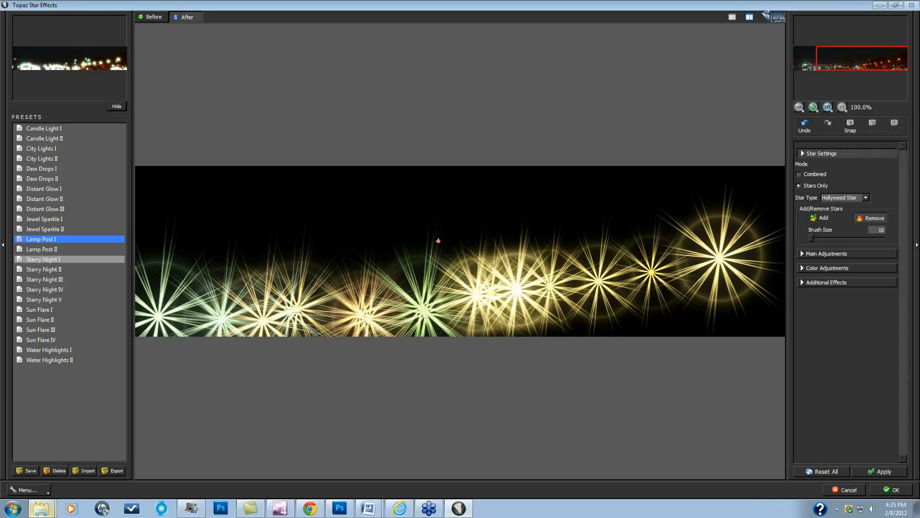
- Return to Combined mode and set the stars' Ring Flare to 0.00
{"action": "left_click", "coordinate": [799, 174]}
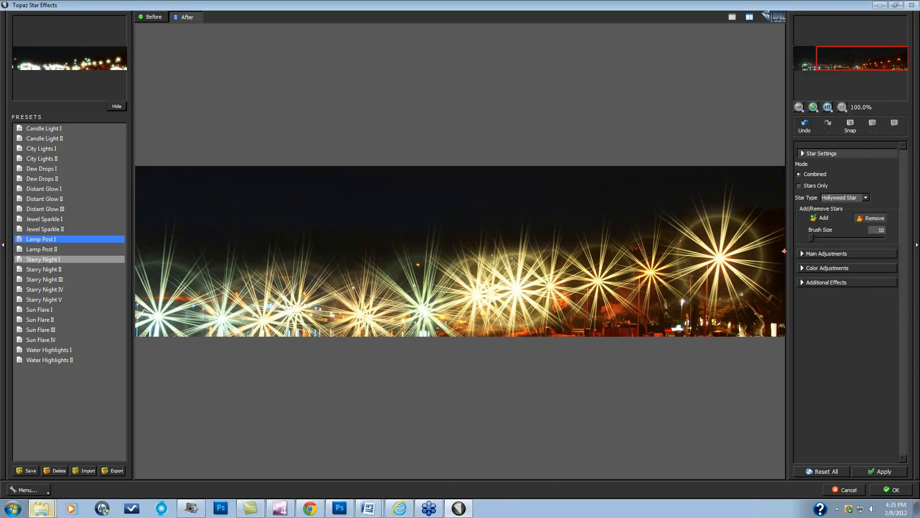
{"action": "left_click", "coordinate": [810, 282]}
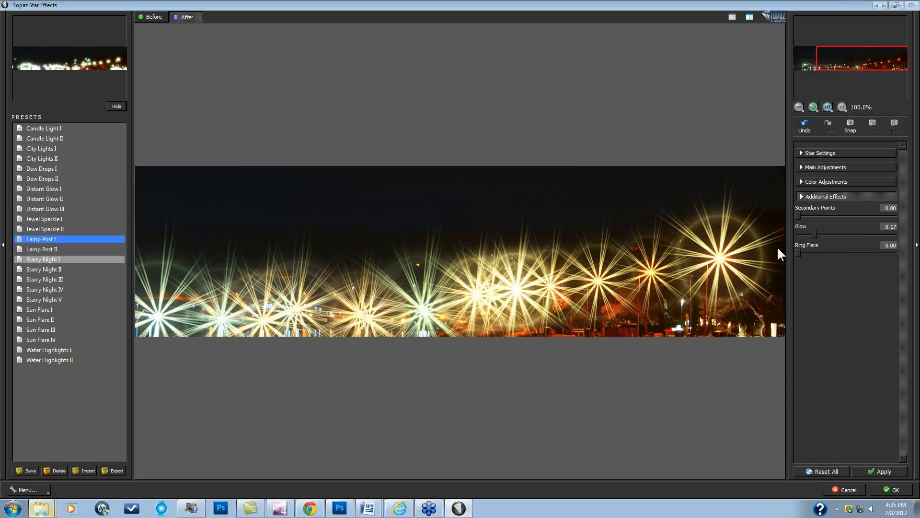
- Set the Luminance of the stars to 0.22
{"action": "left_click", "coordinate": [799, 169]}
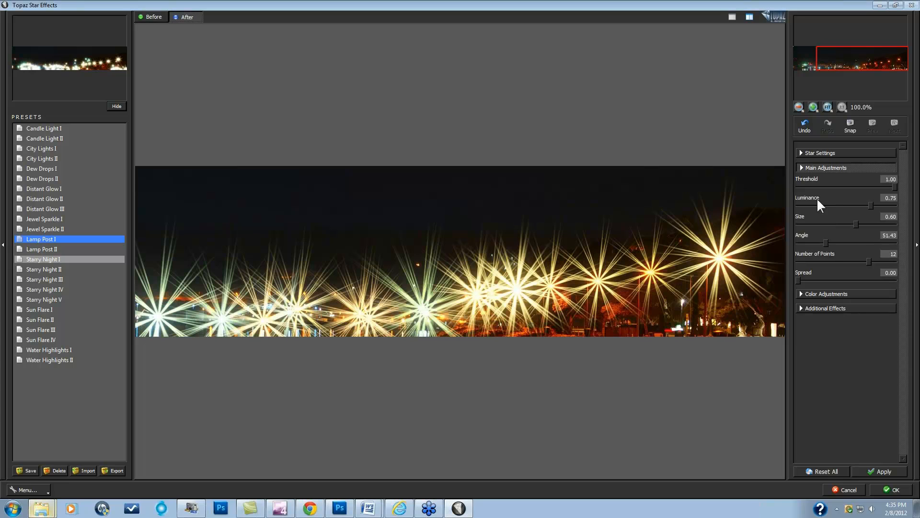
{"action": "left_click", "coordinate": [855, 205]}
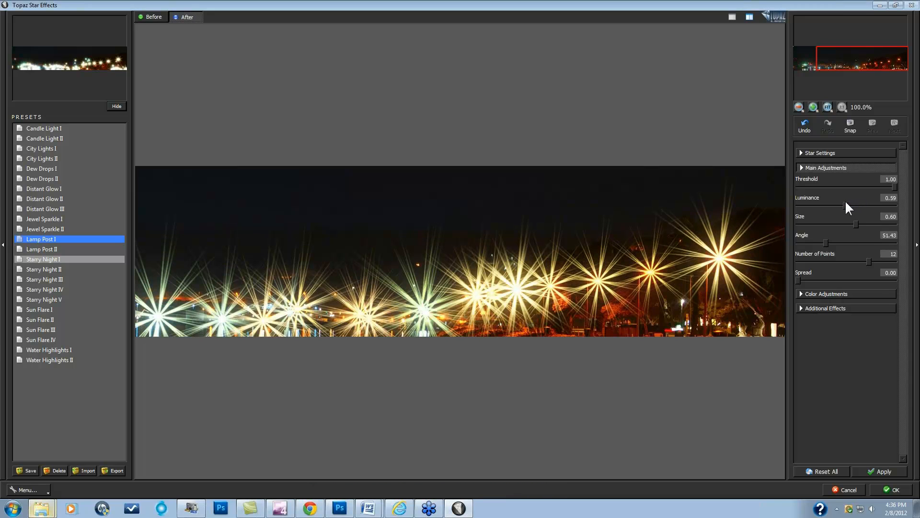
{"action": "left_click", "coordinate": [847, 203]}
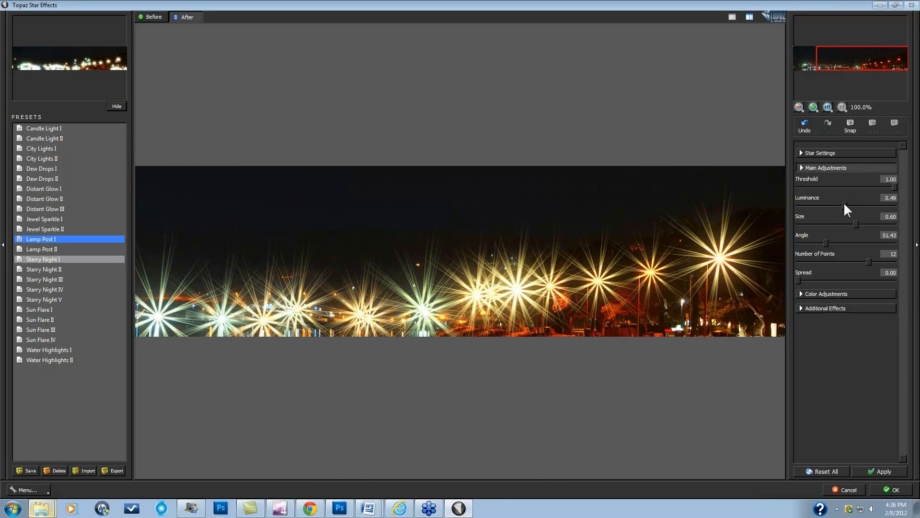
{"action": "left_click_drag", "start_coordinate": [843, 203], "coordinate": [827, 205]}
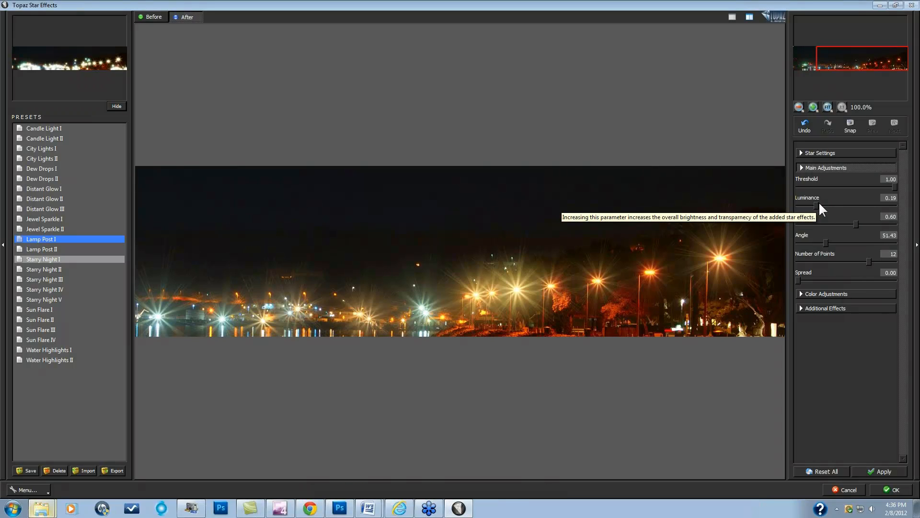
{"action": "left_click_drag", "start_coordinate": [817, 204], "coordinate": [820, 205]}
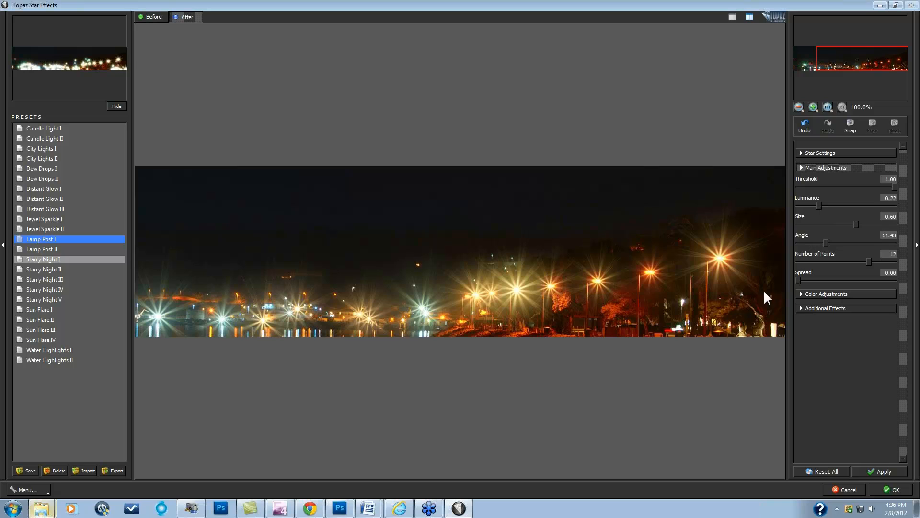
- Set the Spread of the stars to 0.08 and lower their Luminance slightly
{"action": "left_click", "coordinate": [798, 279]}
{"action": "left_click", "coordinate": [804, 278]}
{"action": "left_click", "coordinate": [805, 278]}
{"action": "left_click", "coordinate": [805, 278]}
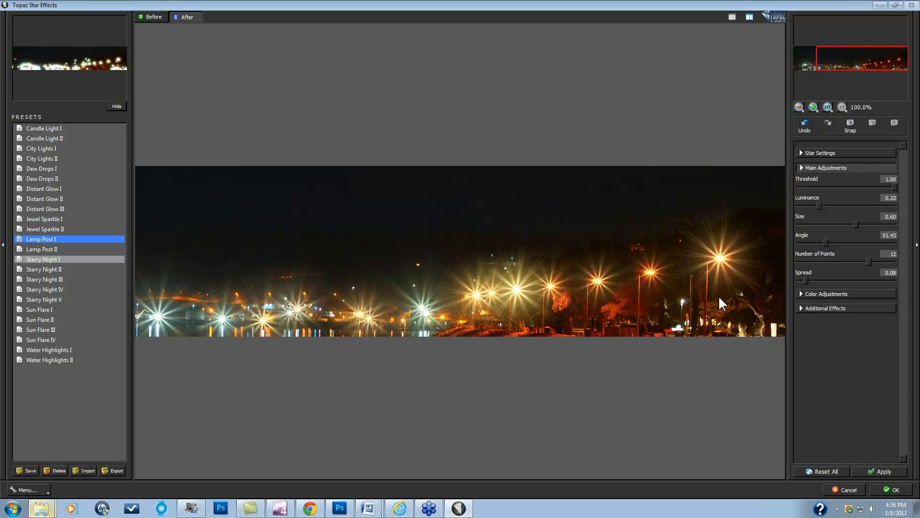
{"action": "left_click_drag", "start_coordinate": [816, 205], "coordinate": [813, 206]}
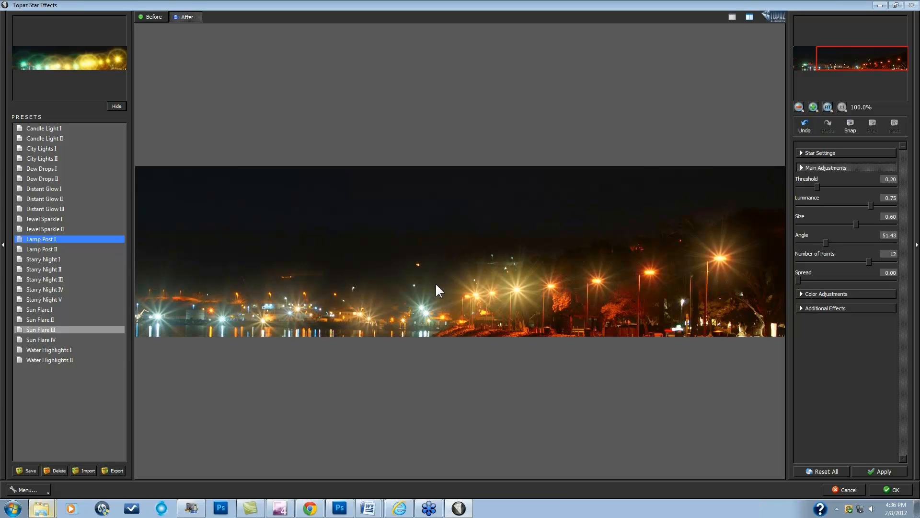
- Set the Saturation of the harbour lights' stars to 0.63 and their Temperature to 0.11
{"action": "left_click", "coordinate": [799, 306]}
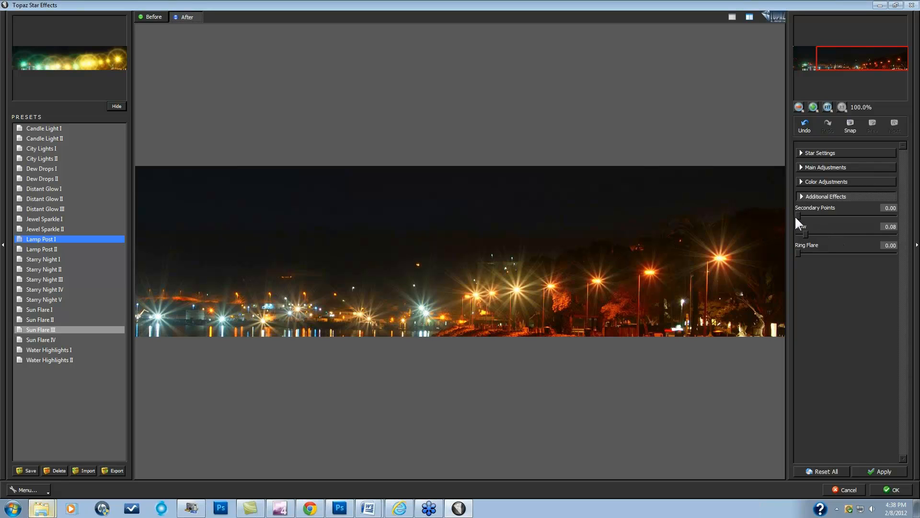
{"action": "left_click", "coordinate": [803, 182]}
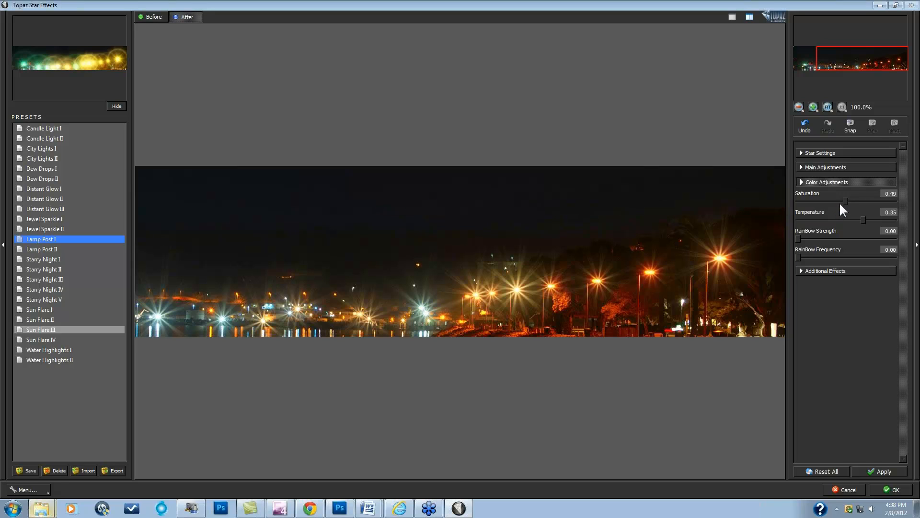
{"action": "left_click_drag", "start_coordinate": [819, 201], "coordinate": [758, 198]}
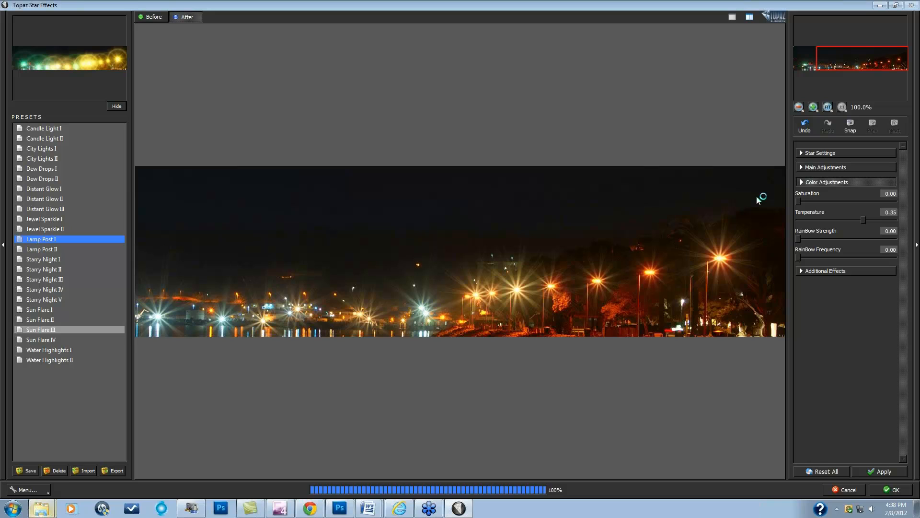
{"action": "left_click", "coordinate": [847, 220]}
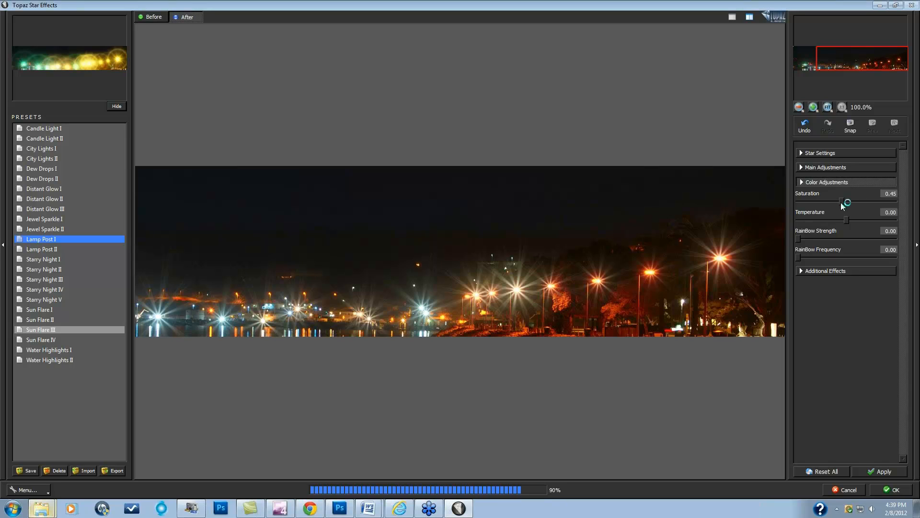
{"action": "left_click_drag", "start_coordinate": [840, 202], "coordinate": [847, 202]}
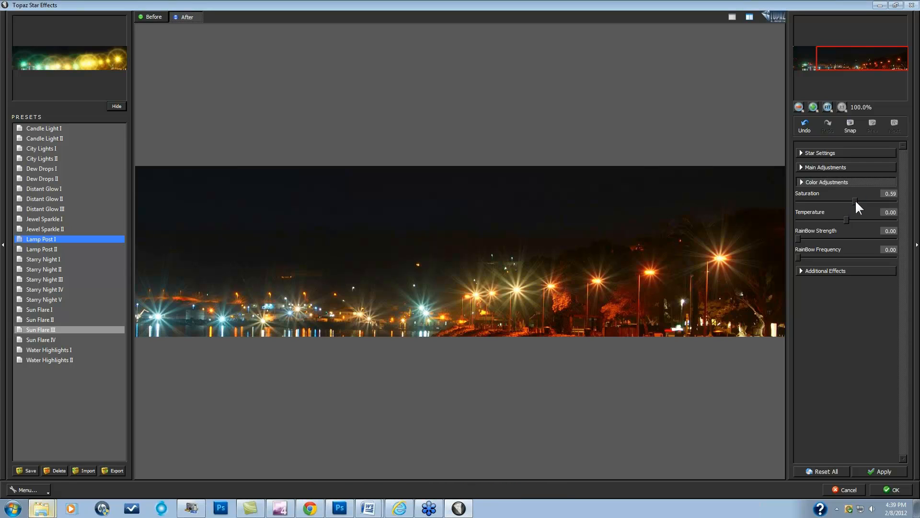
{"action": "left_click_drag", "start_coordinate": [856, 201], "coordinate": [858, 200]}
{"action": "left_click_drag", "start_coordinate": [849, 218], "coordinate": [852, 219]}
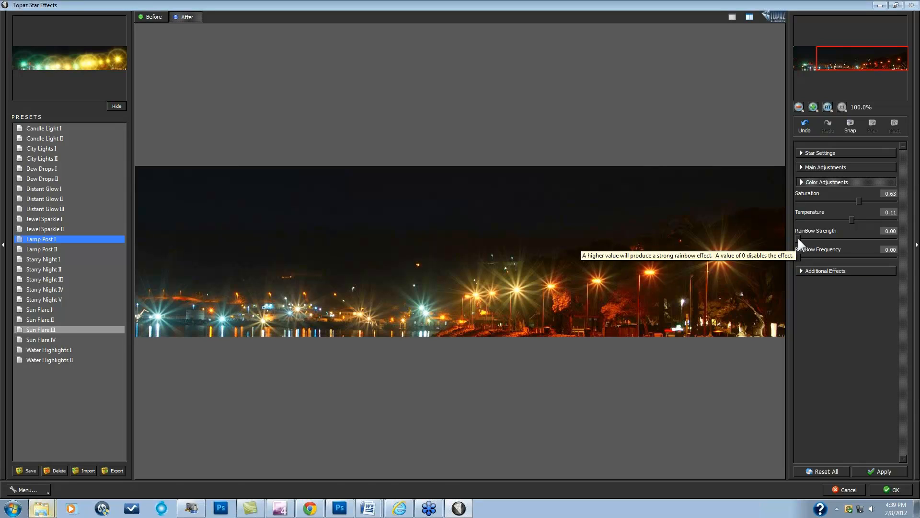
- Raise the stars' RainBow Strength to slightly above 0.27
{"action": "left_click_drag", "start_coordinate": [797, 237], "coordinate": [815, 235]}
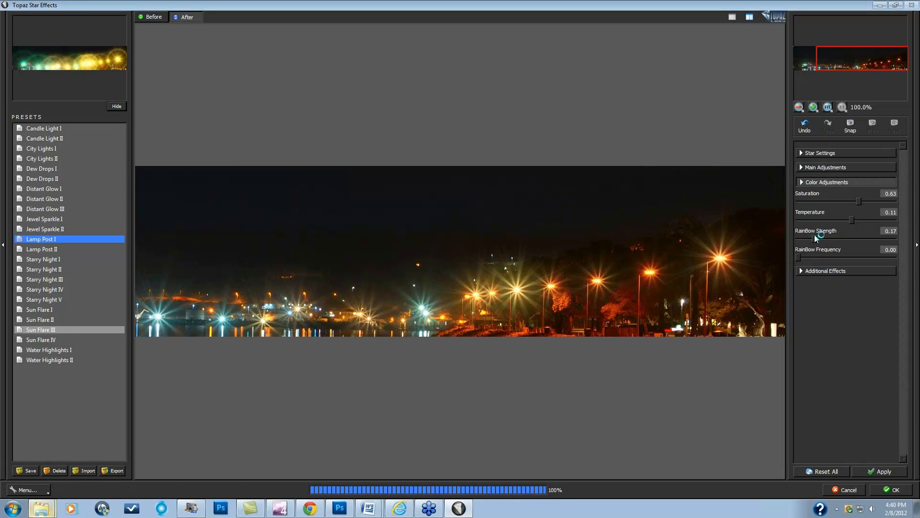
{"action": "left_click_drag", "start_coordinate": [814, 236], "coordinate": [824, 238]}
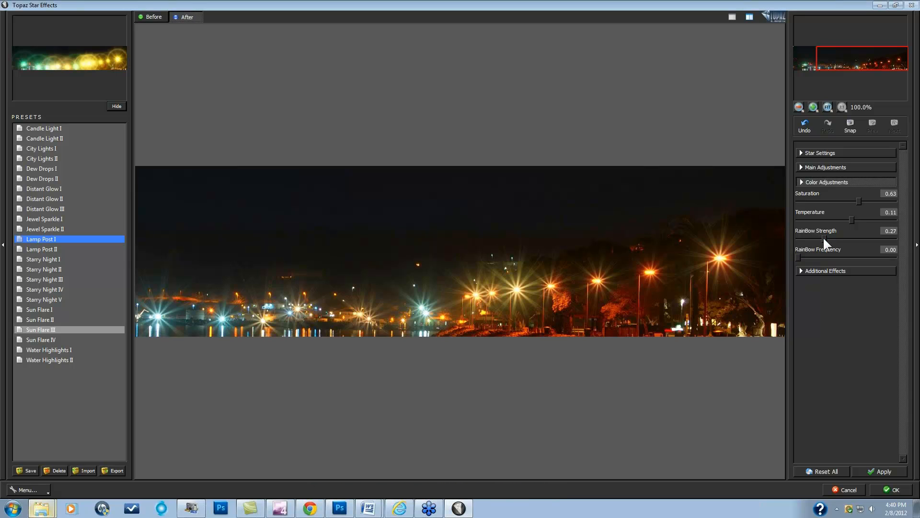
{"action": "left_click_drag", "start_coordinate": [823, 237], "coordinate": [828, 237]}
- Set the stars' Luminance to 0.15 and Size to 0.44, and apply the effect to the photo
{"action": "left_click", "coordinate": [799, 166]}
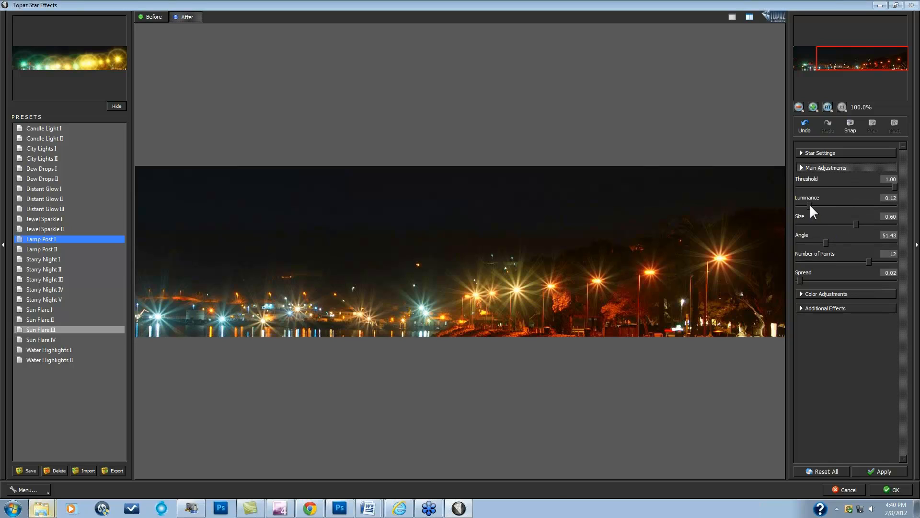
{"action": "left_click", "coordinate": [810, 205]}
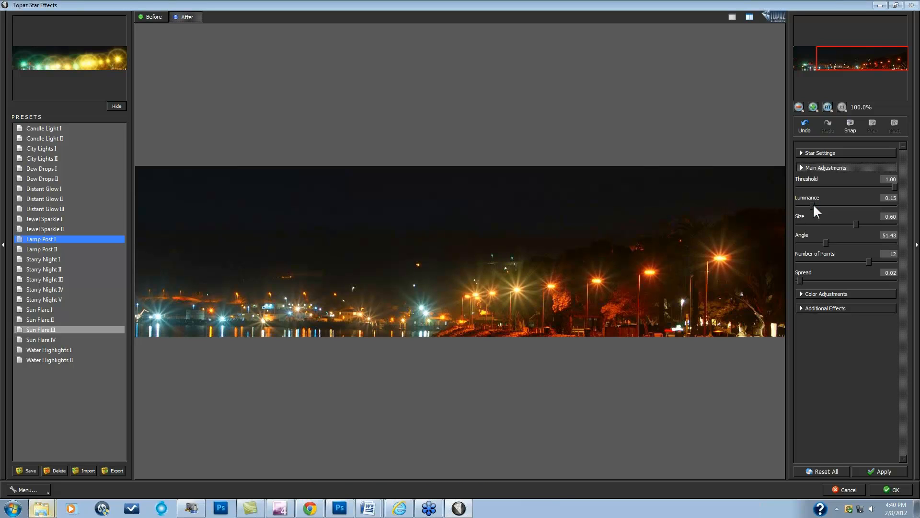
{"action": "left_click", "coordinate": [846, 223]}
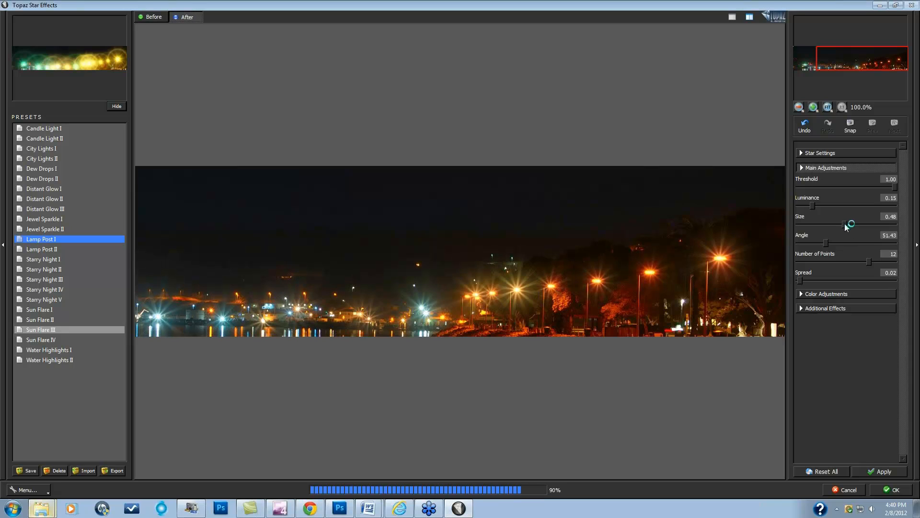
{"action": "left_click_drag", "start_coordinate": [842, 223], "coordinate": [840, 223]}
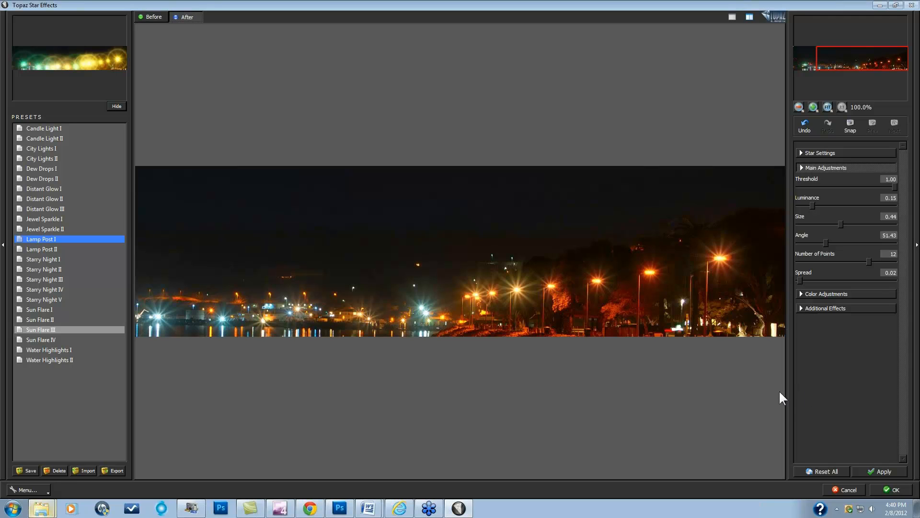
{"action": "left_click", "coordinate": [889, 489]}
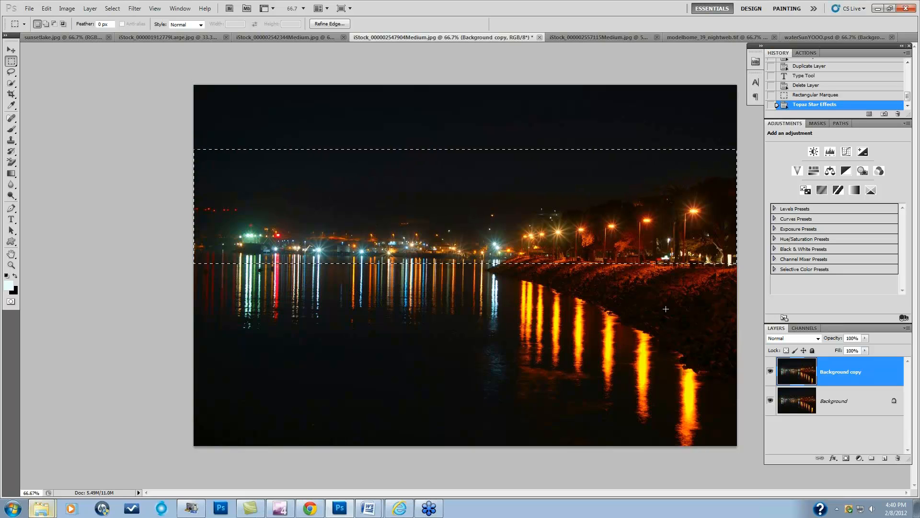
- Clear the selection and compare the harbour scene with and without the Background copy layer
{"action": "key", "text": "ctrl+d"}
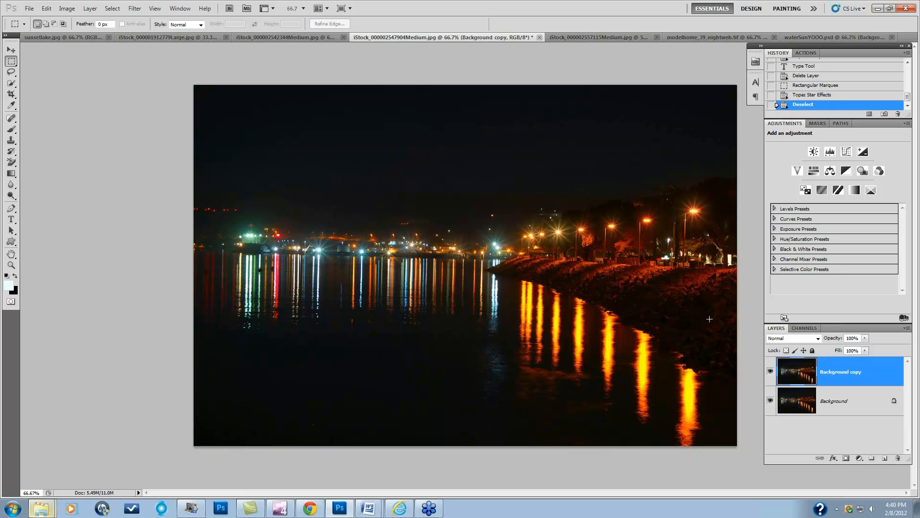
{"action": "left_click", "coordinate": [770, 371]}
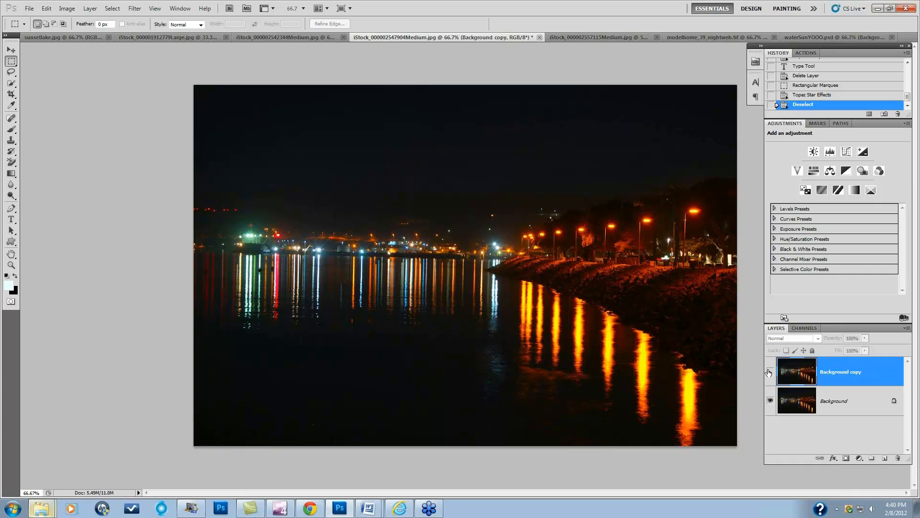
{"action": "left_click", "coordinate": [769, 372]}
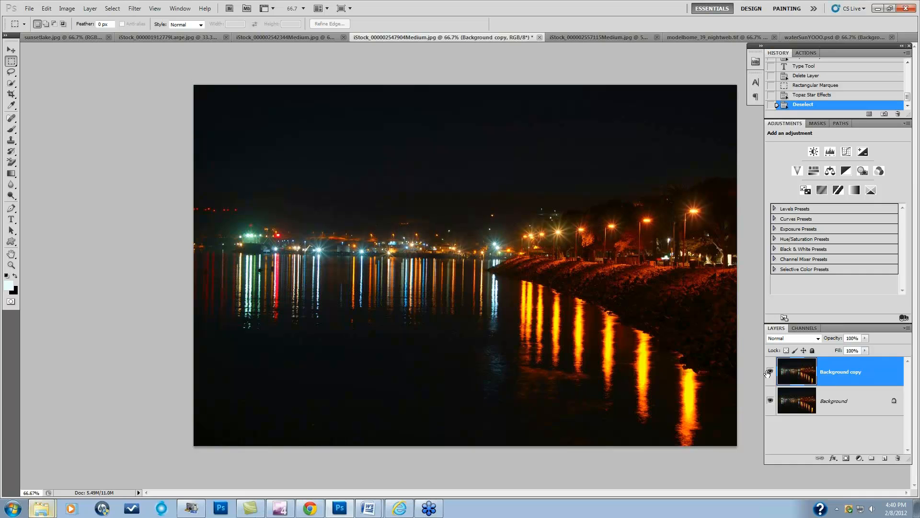
{"action": "left_click", "coordinate": [769, 372]}
{"action": "left_click", "coordinate": [770, 372]}
- View the modelhome_39_nightweb.tif document and switch to the waterSunYOOO.psd sunset photo
{"action": "left_click", "coordinate": [700, 37]}
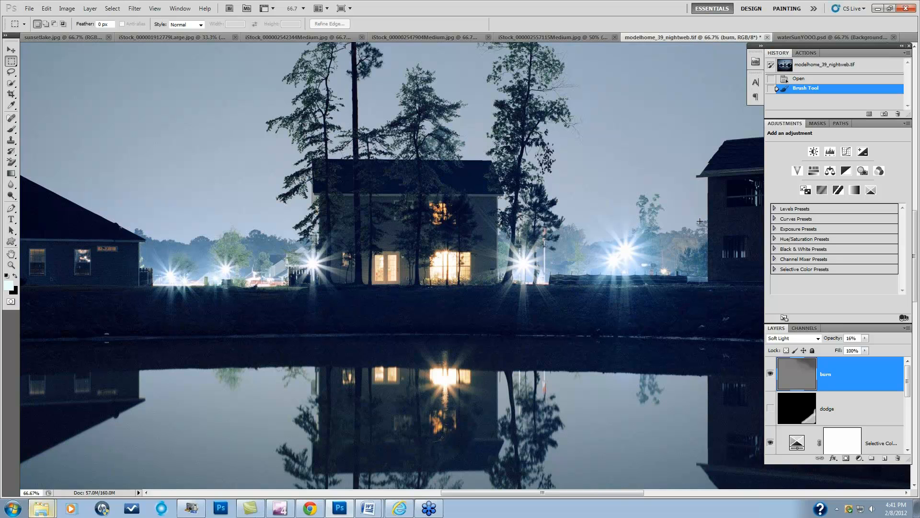
{"action": "left_click", "coordinate": [819, 36]}
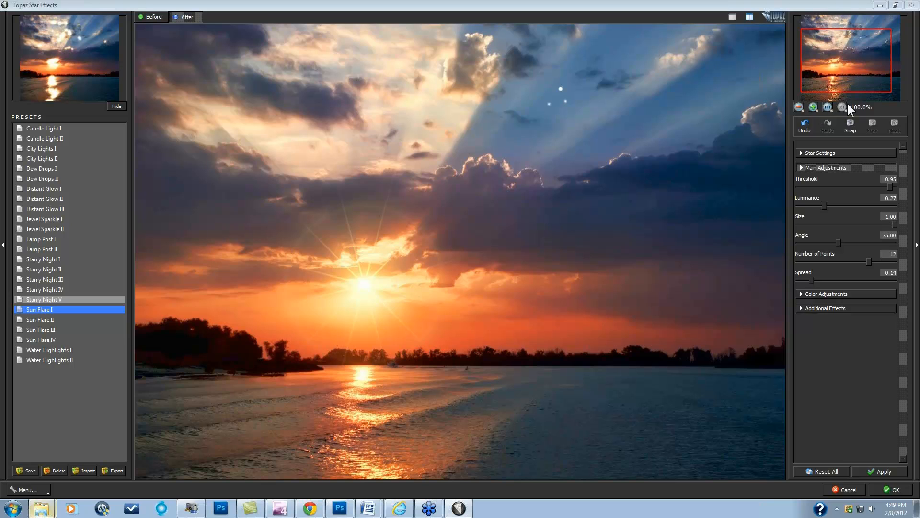
- Reset all effect settings on the sunset photo and set both Threshold and Luminance to 0.00
{"action": "left_click_drag", "start_coordinate": [871, 88], "coordinate": [861, 108]}
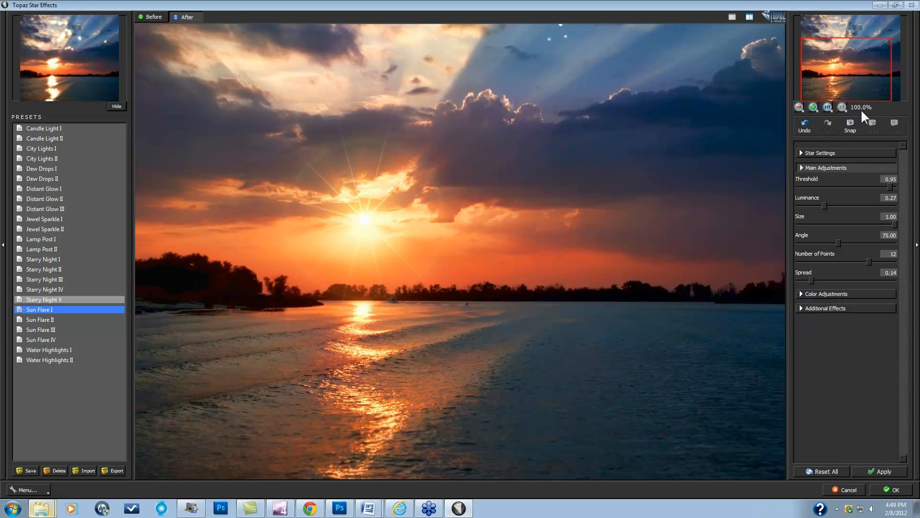
{"action": "left_click", "coordinate": [825, 472]}
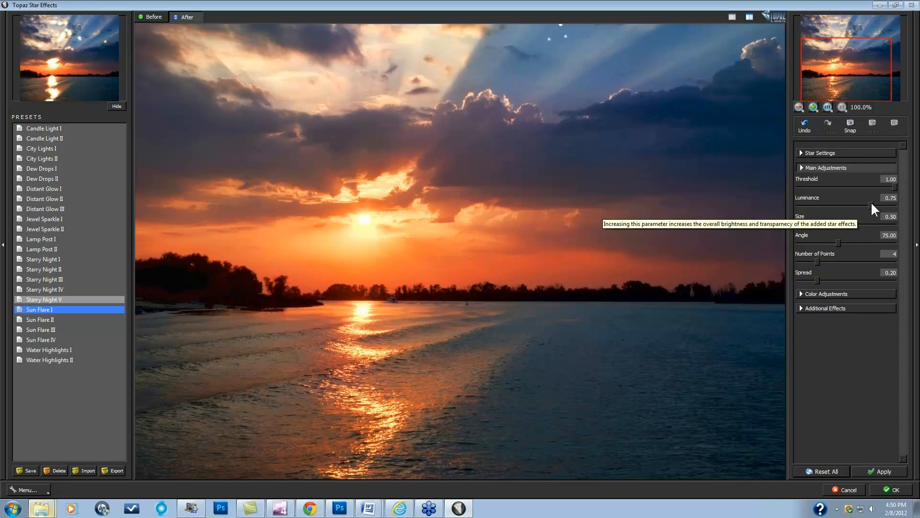
{"action": "left_click_drag", "start_coordinate": [893, 186], "coordinate": [878, 186]}
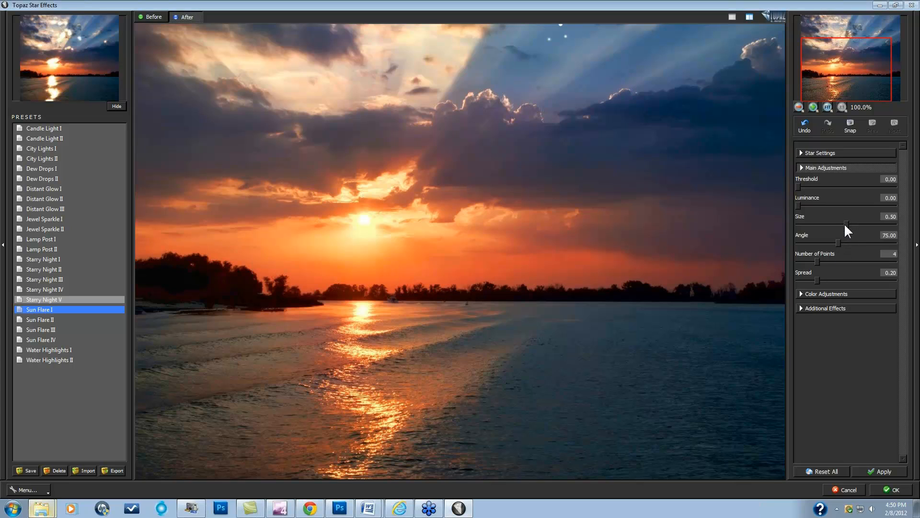
- Set the Glow to 0.51 and reduce the Size to 0.10
{"action": "left_click", "coordinate": [801, 309]}
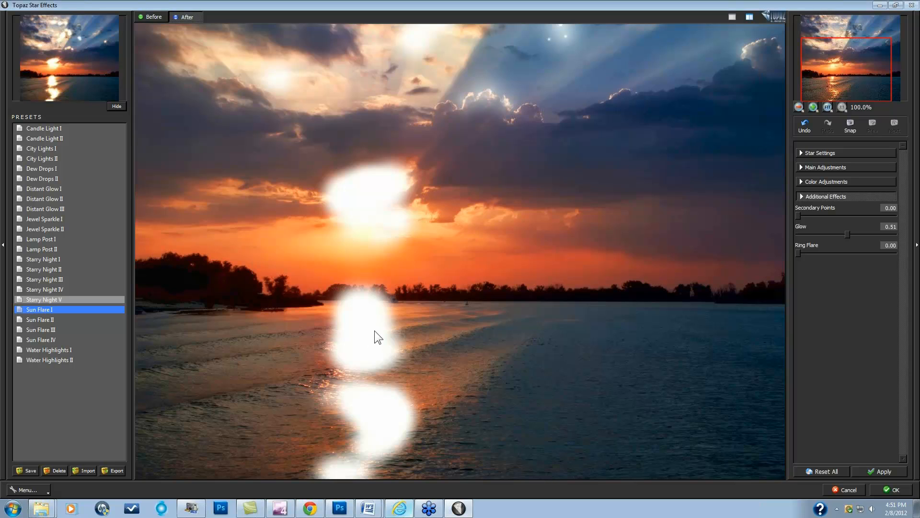
{"action": "left_click", "coordinate": [803, 166]}
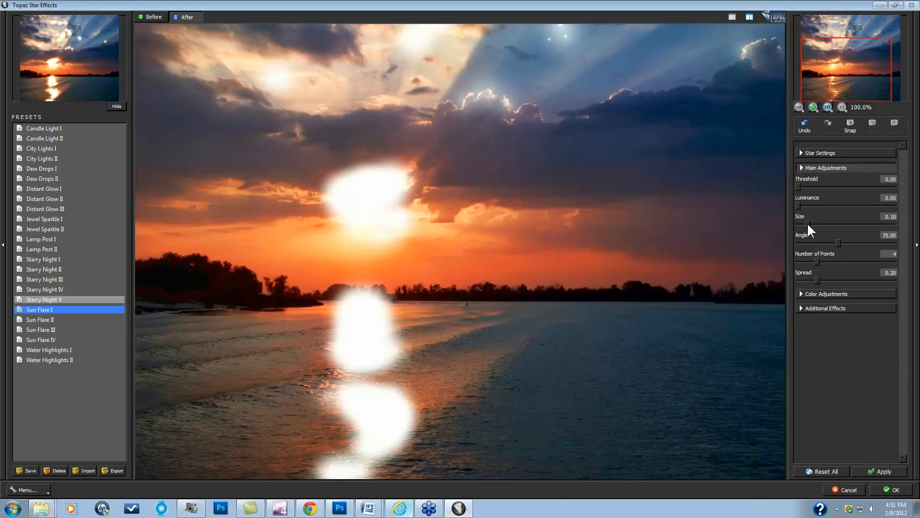
{"action": "left_click_drag", "start_coordinate": [807, 224], "coordinate": [809, 225]}
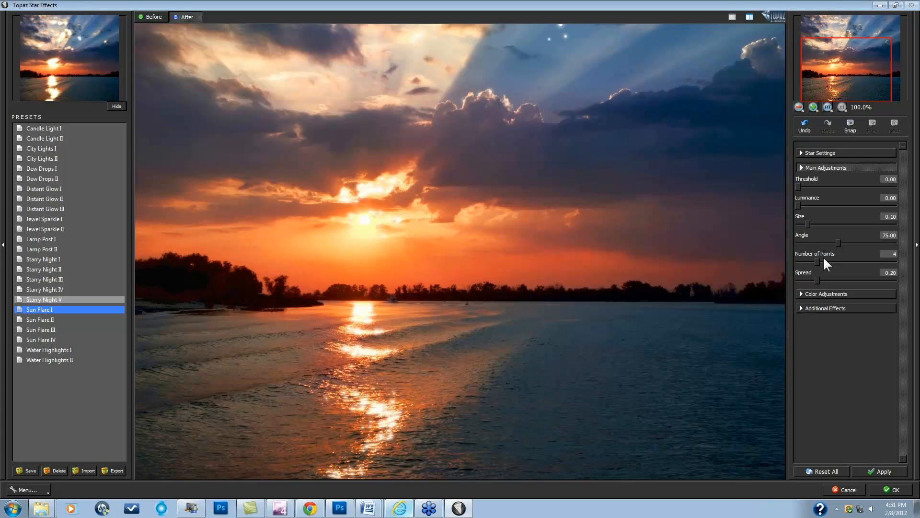
- Raise the sunset glow's Saturation to slightly below 0.95 and set its Glow to 0.70
{"action": "left_click", "coordinate": [805, 295]}
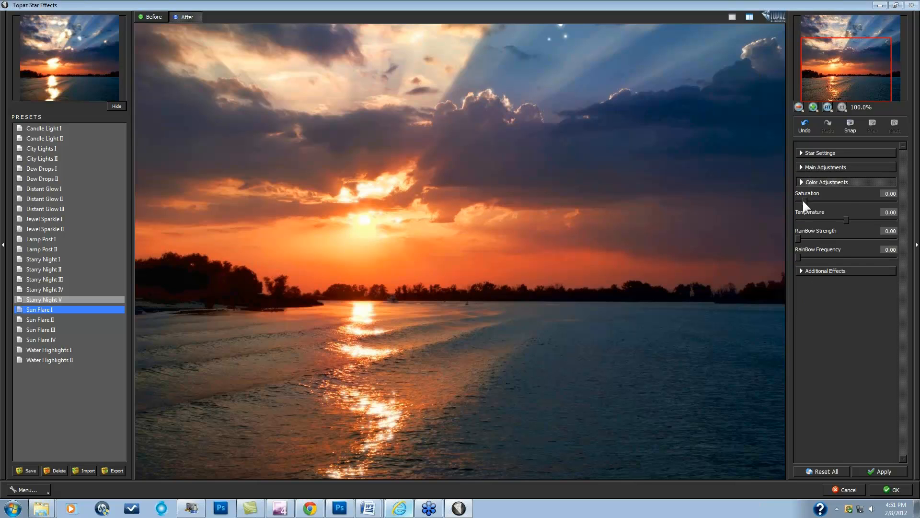
{"action": "left_click_drag", "start_coordinate": [860, 199], "coordinate": [858, 200]}
{"action": "left_click", "coordinate": [876, 200]}
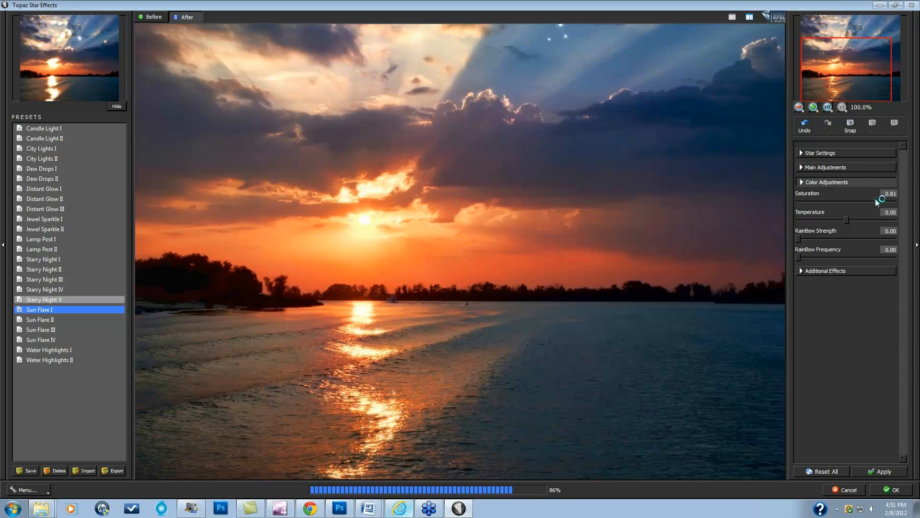
{"action": "left_click_drag", "start_coordinate": [876, 199], "coordinate": [878, 198]}
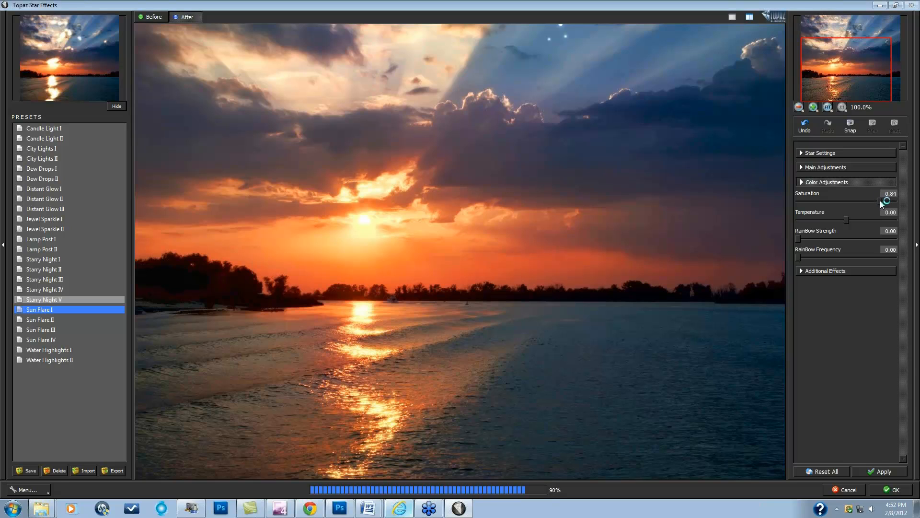
{"action": "left_click_drag", "start_coordinate": [880, 199], "coordinate": [888, 200]}
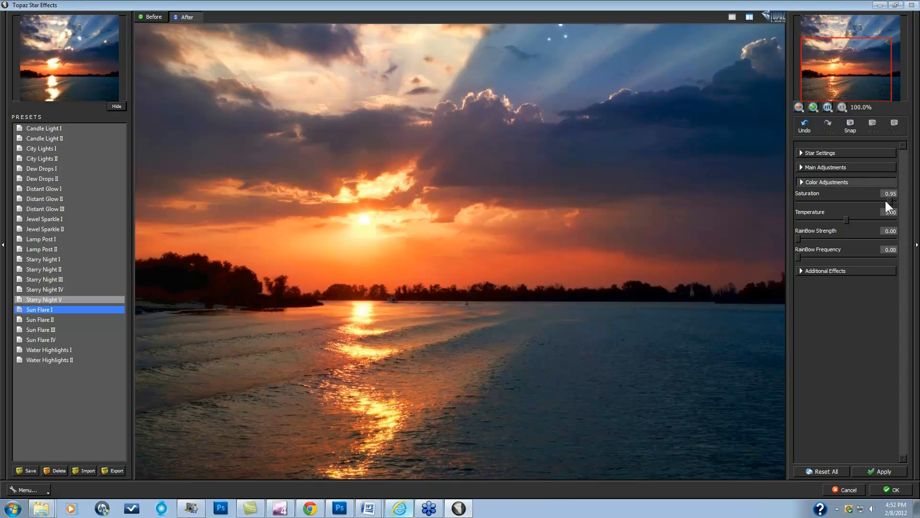
{"action": "left_click_drag", "start_coordinate": [885, 198], "coordinate": [881, 197]}
{"action": "left_click", "coordinate": [802, 271]}
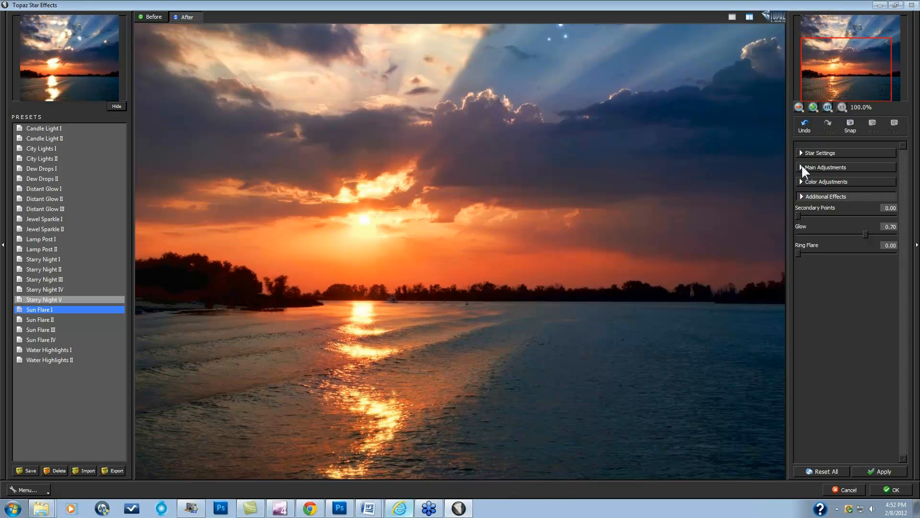
{"action": "left_click", "coordinate": [804, 168]}
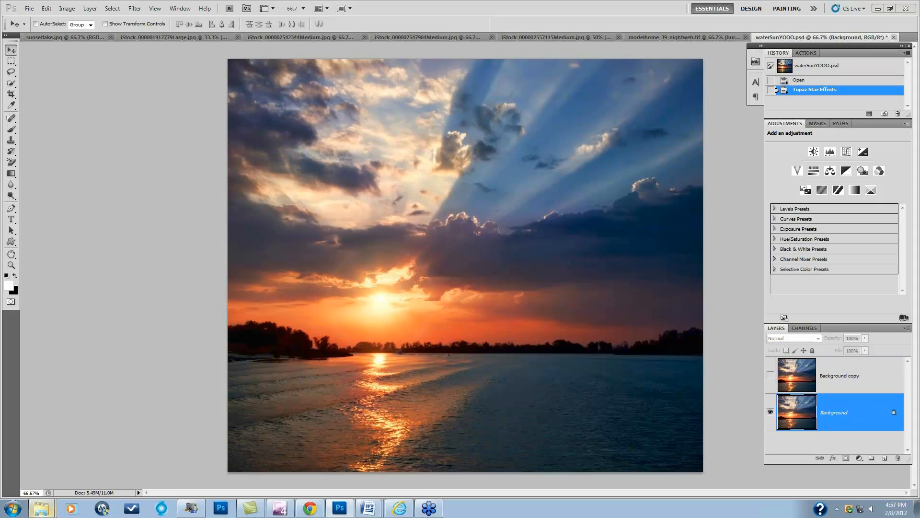
- Show the Background copy layer of the sunset photo and open the file alley.jpg
{"action": "left_click", "coordinate": [770, 374]}
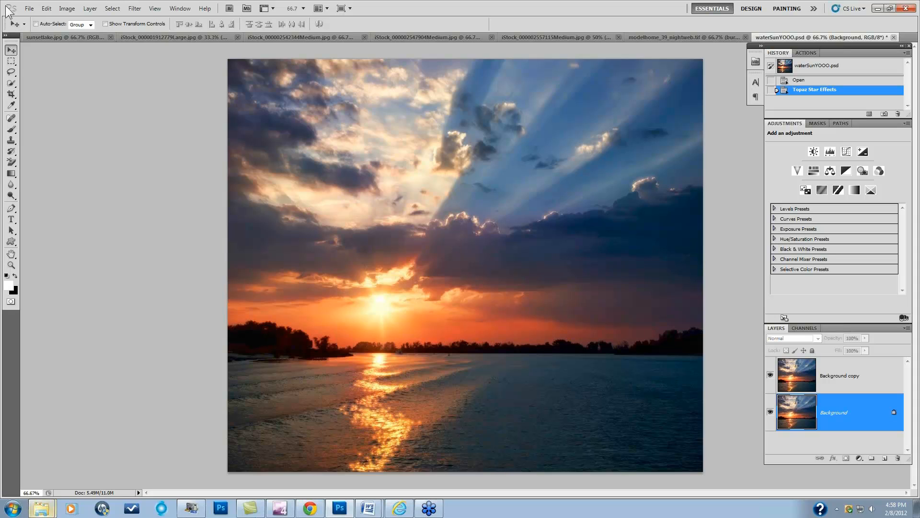
{"action": "left_click", "coordinate": [30, 8]}
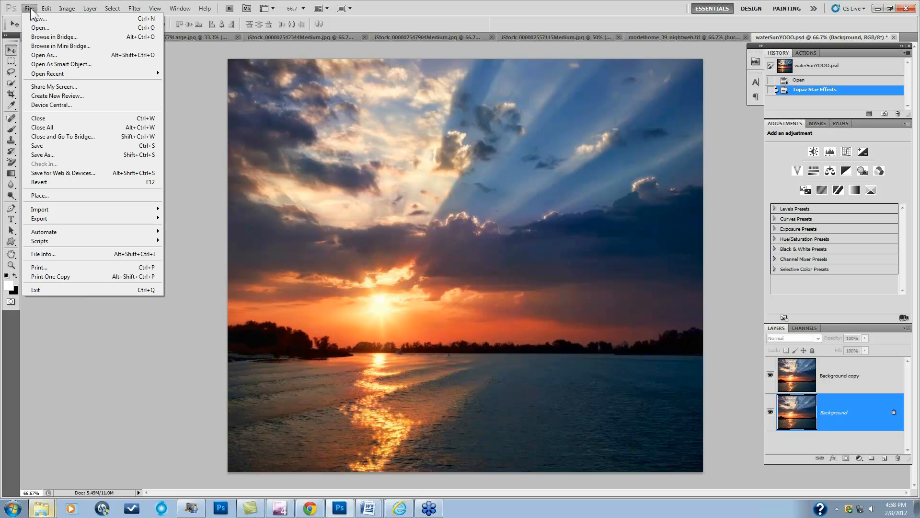
{"action": "left_click", "coordinate": [41, 27]}
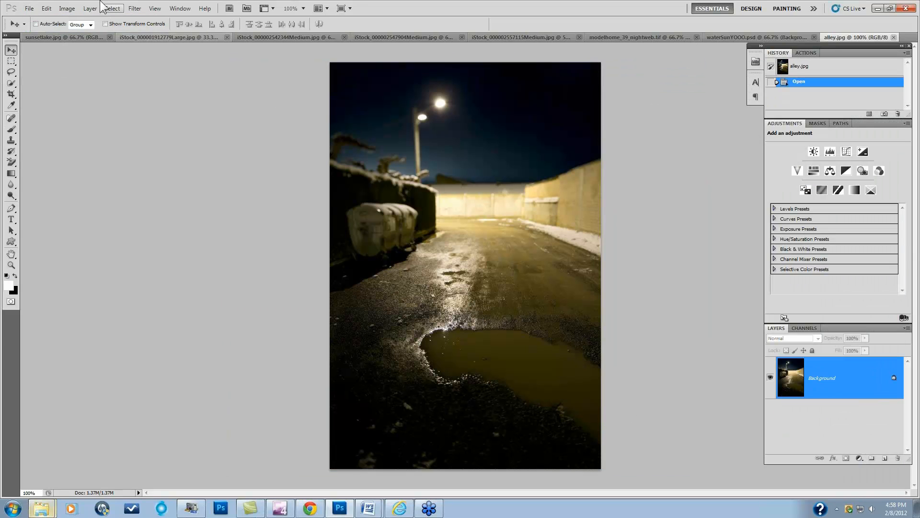
- Launch Topaz Star Effects on the alley photo
{"action": "left_click", "coordinate": [134, 9]}
{"action": "mouse_move", "coordinate": [163, 219]}
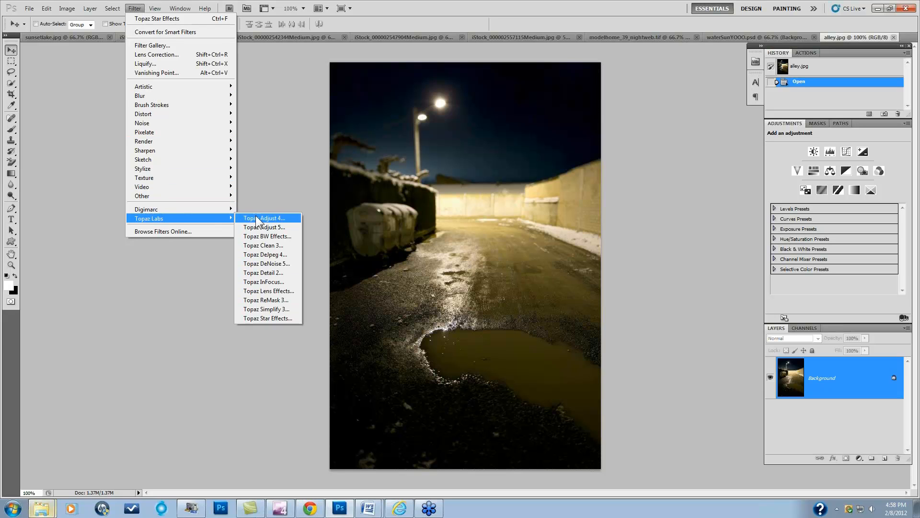
{"action": "left_click", "coordinate": [267, 319]}
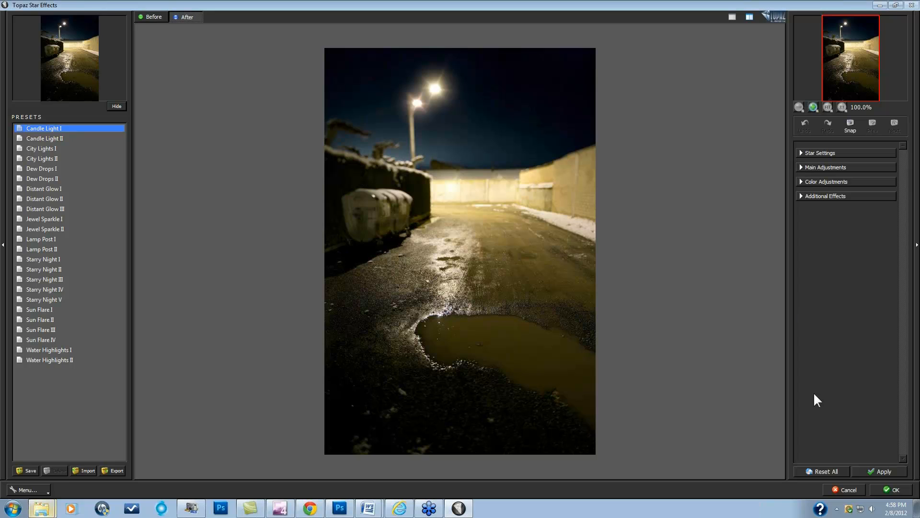
- Reset all settings and add a star to each of the two street lamps with a brush size of 13
{"action": "left_click", "coordinate": [827, 472]}
{"action": "left_click", "coordinate": [802, 154]}
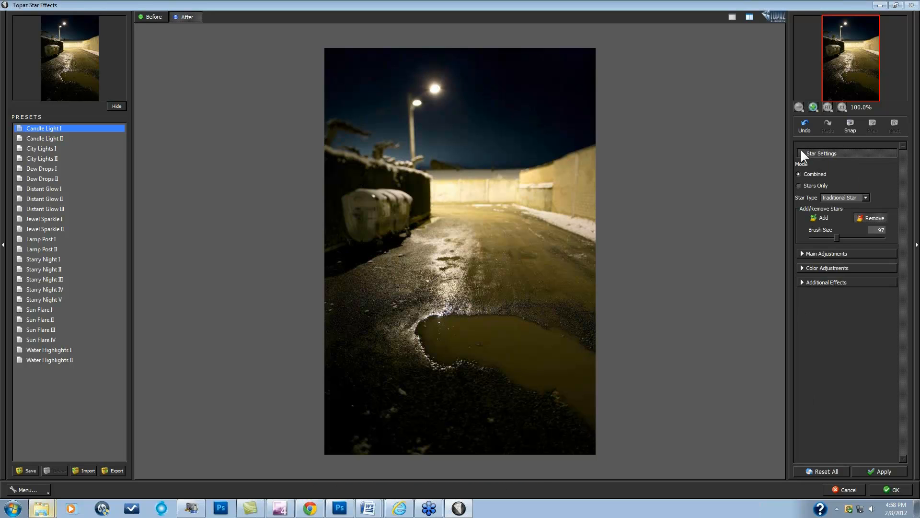
{"action": "left_click", "coordinate": [835, 214]}
{"action": "left_click_drag", "start_coordinate": [837, 237], "coordinate": [812, 239]}
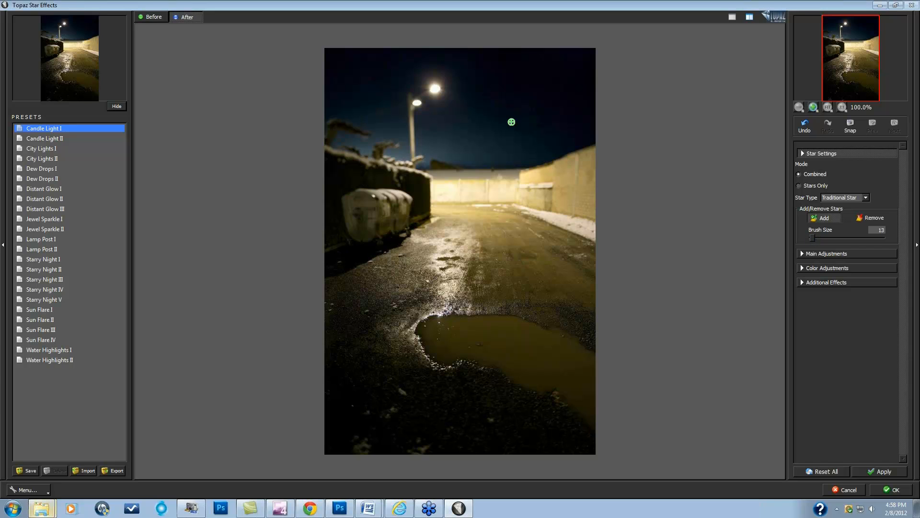
{"action": "left_click", "coordinate": [436, 90]}
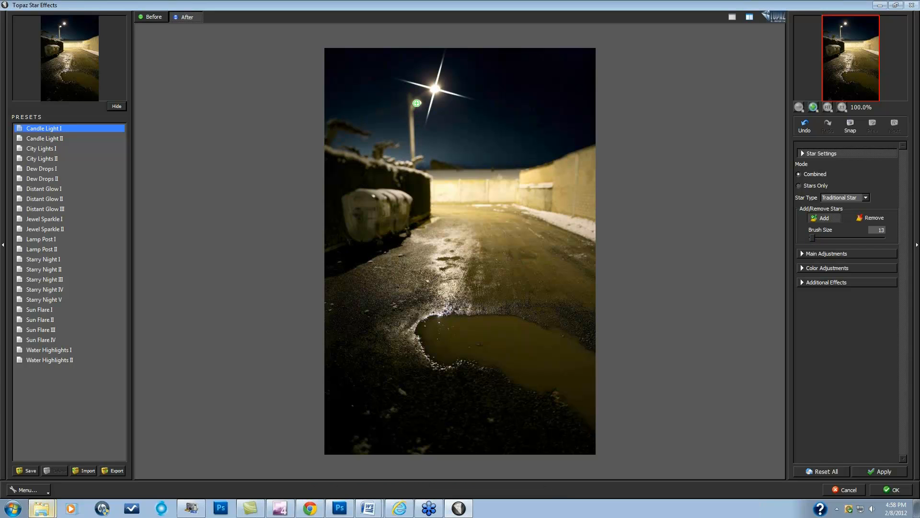
{"action": "left_click", "coordinate": [417, 102]}
- Set the stars' Luminance to 0.00 and Glow to 0.79, comparing the lamps with the original photo
{"action": "left_click", "coordinate": [803, 254]}
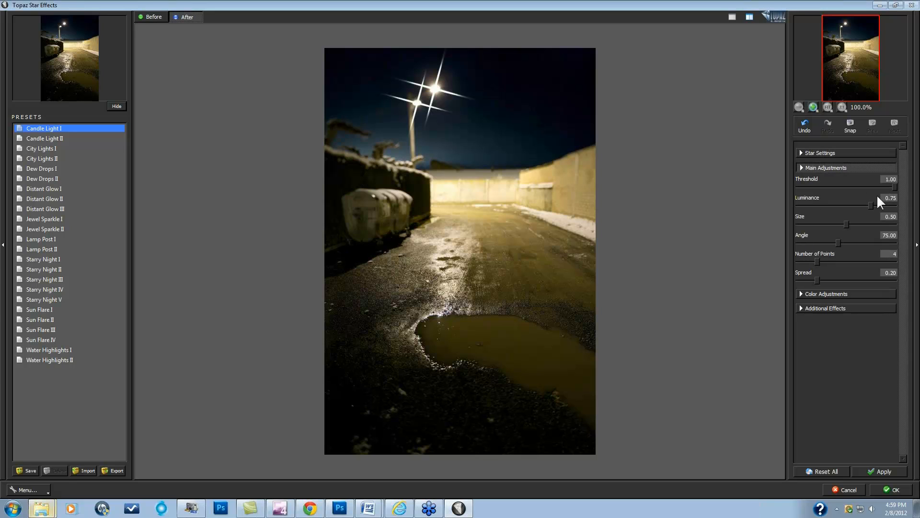
{"action": "left_click_drag", "start_coordinate": [871, 206], "coordinate": [795, 205]}
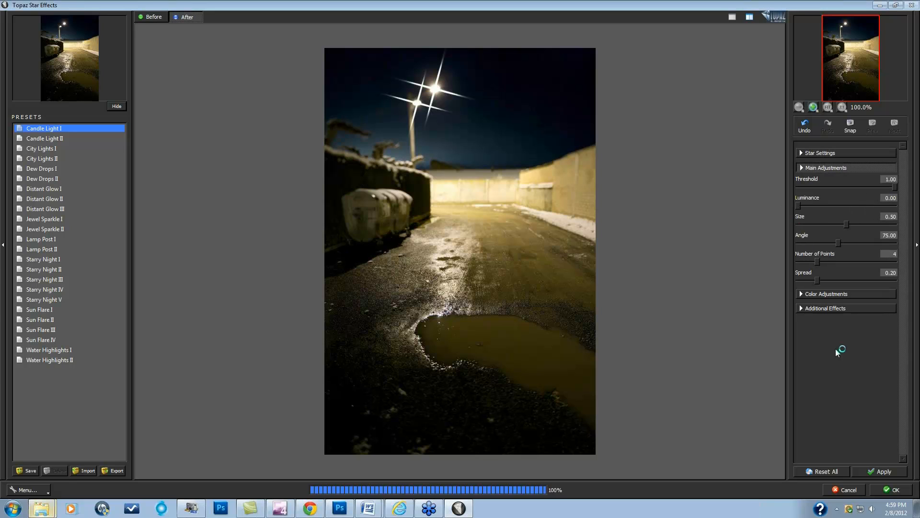
{"action": "left_click", "coordinate": [805, 309]}
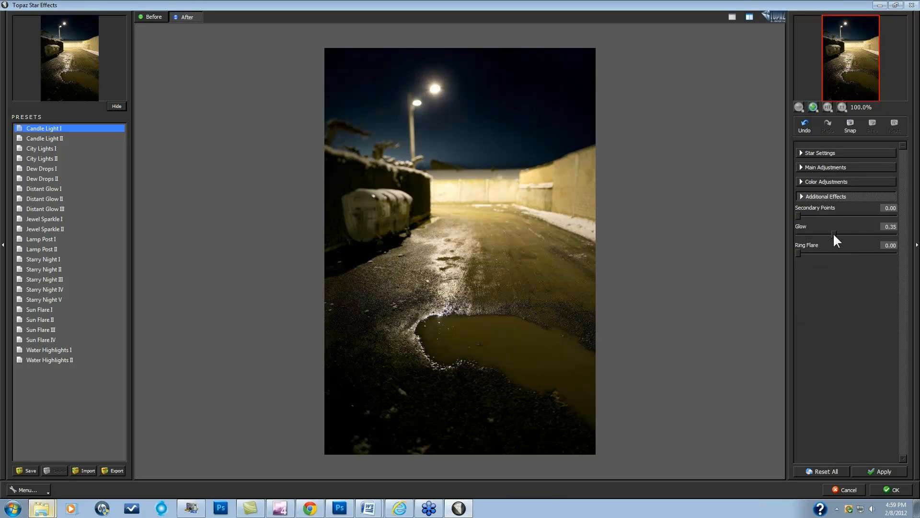
{"action": "left_click_drag", "start_coordinate": [834, 233], "coordinate": [874, 234]}
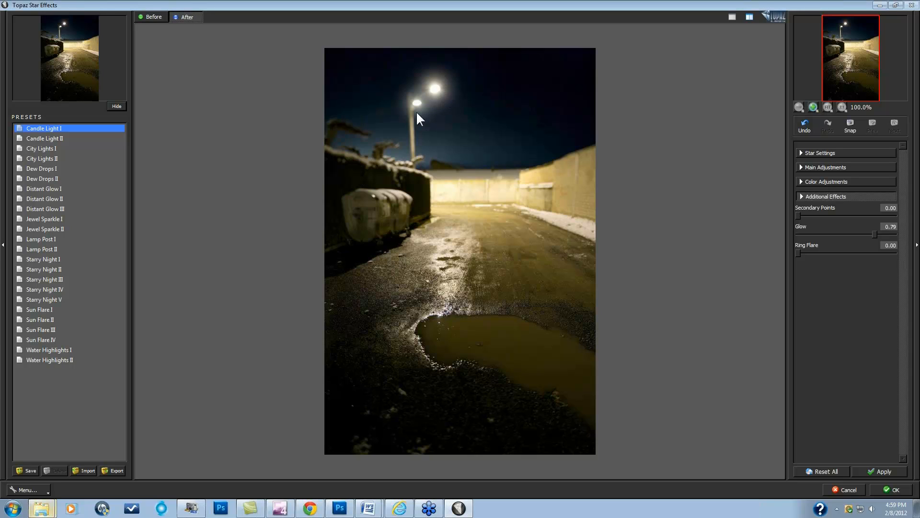
{"action": "key", "text": "space"}
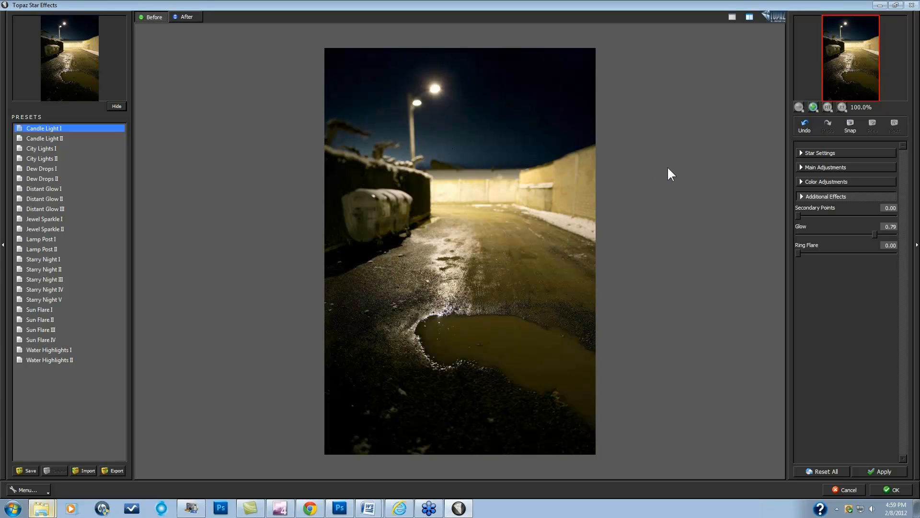
{"action": "key", "text": "space"}
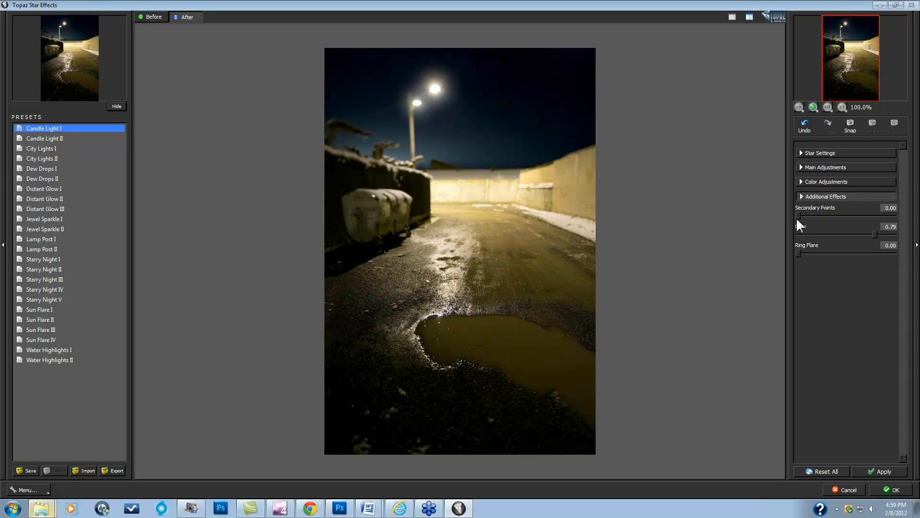
- Set the Ring Flare to 0.25 and compare the result with the original photo
{"action": "left_click_drag", "start_coordinate": [798, 252], "coordinate": [826, 252]}
{"action": "left_click", "coordinate": [456, 147]}
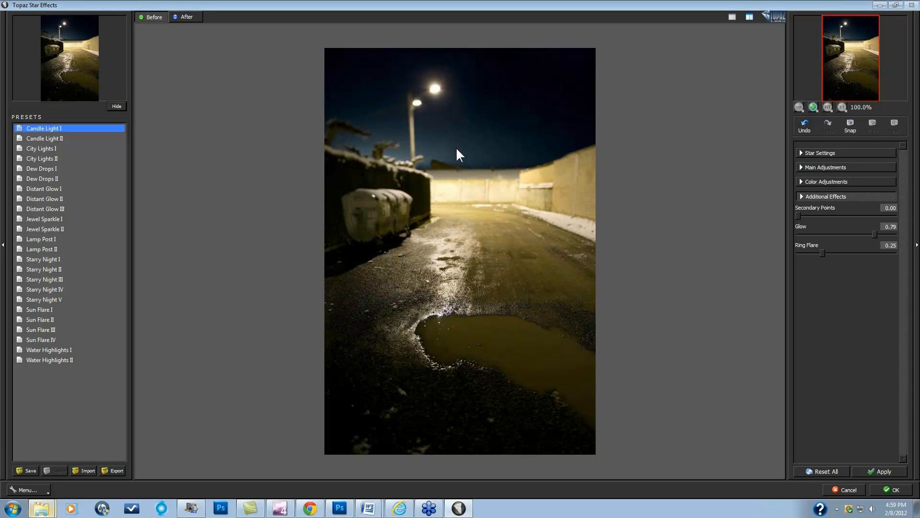